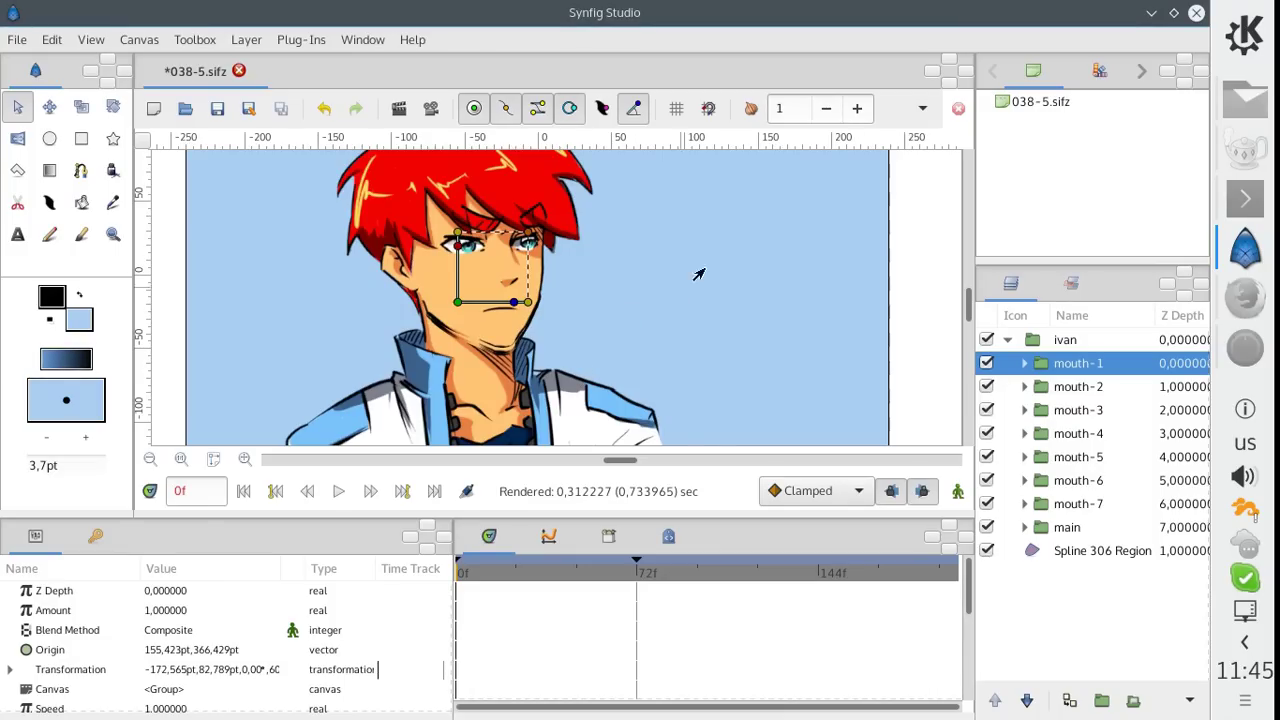
- Launch Papagayo from the KDE application launcher
click(1250, 40)
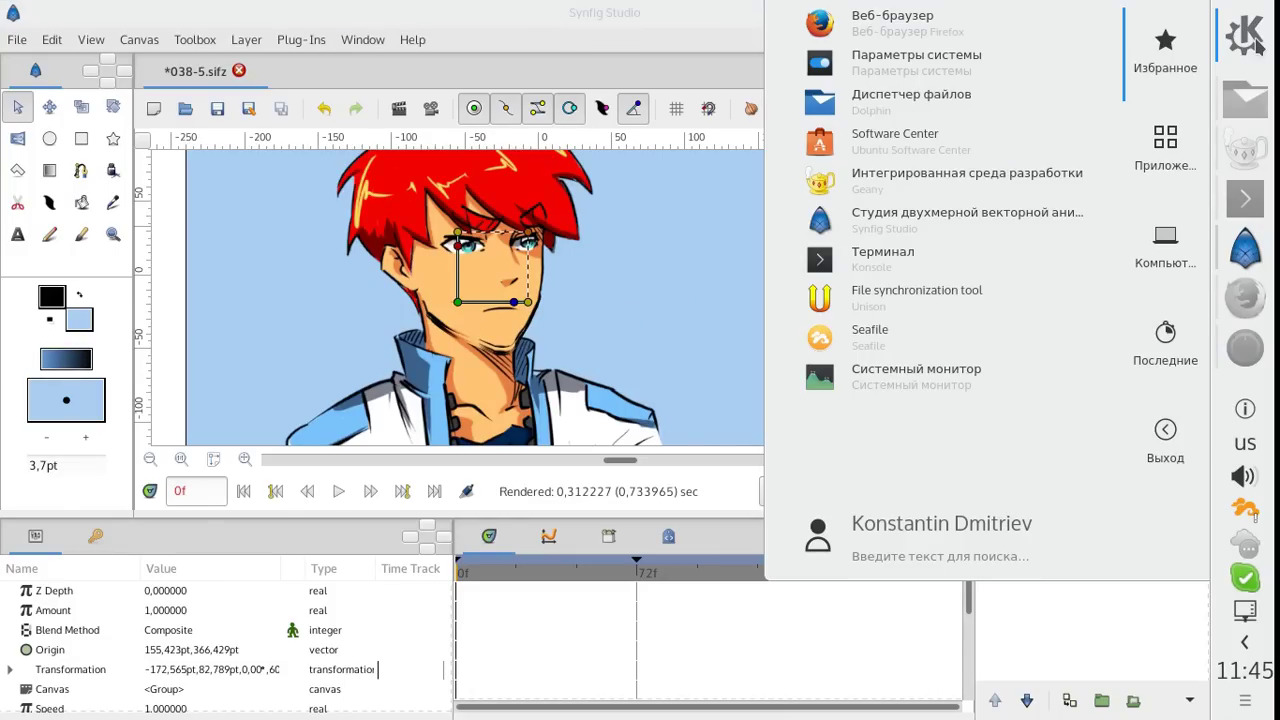
text(papa)
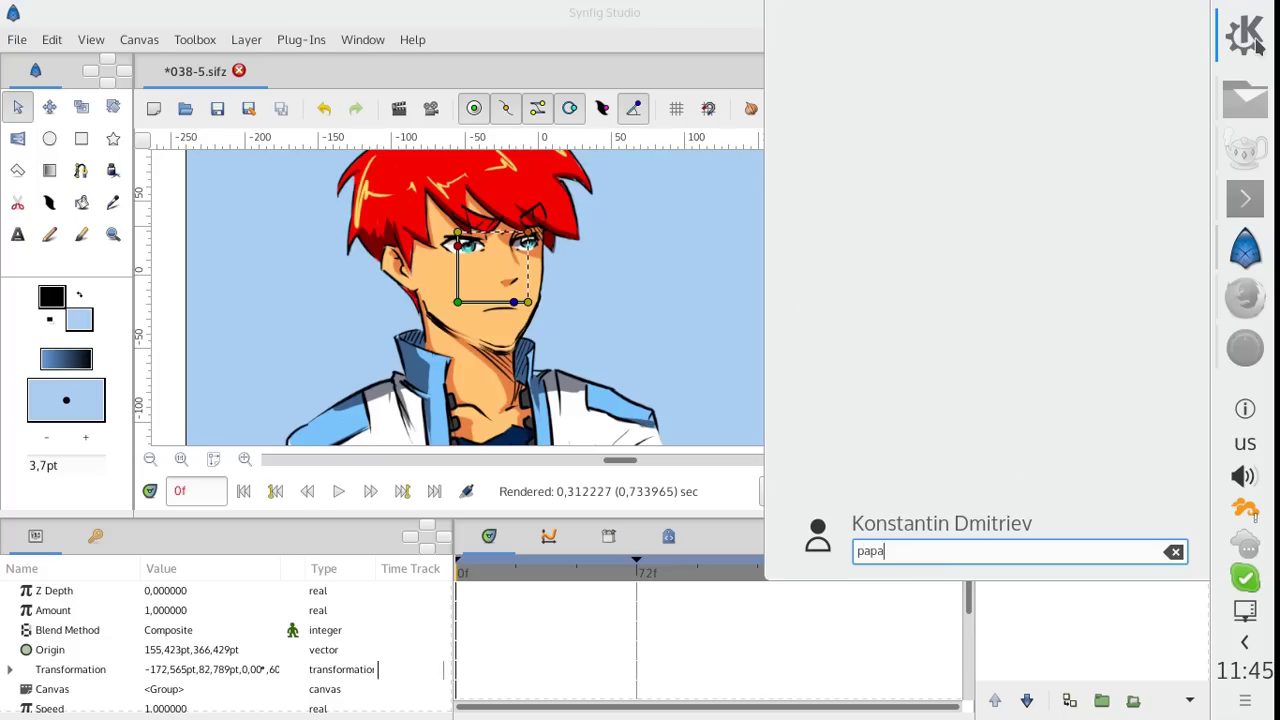
key(Return)
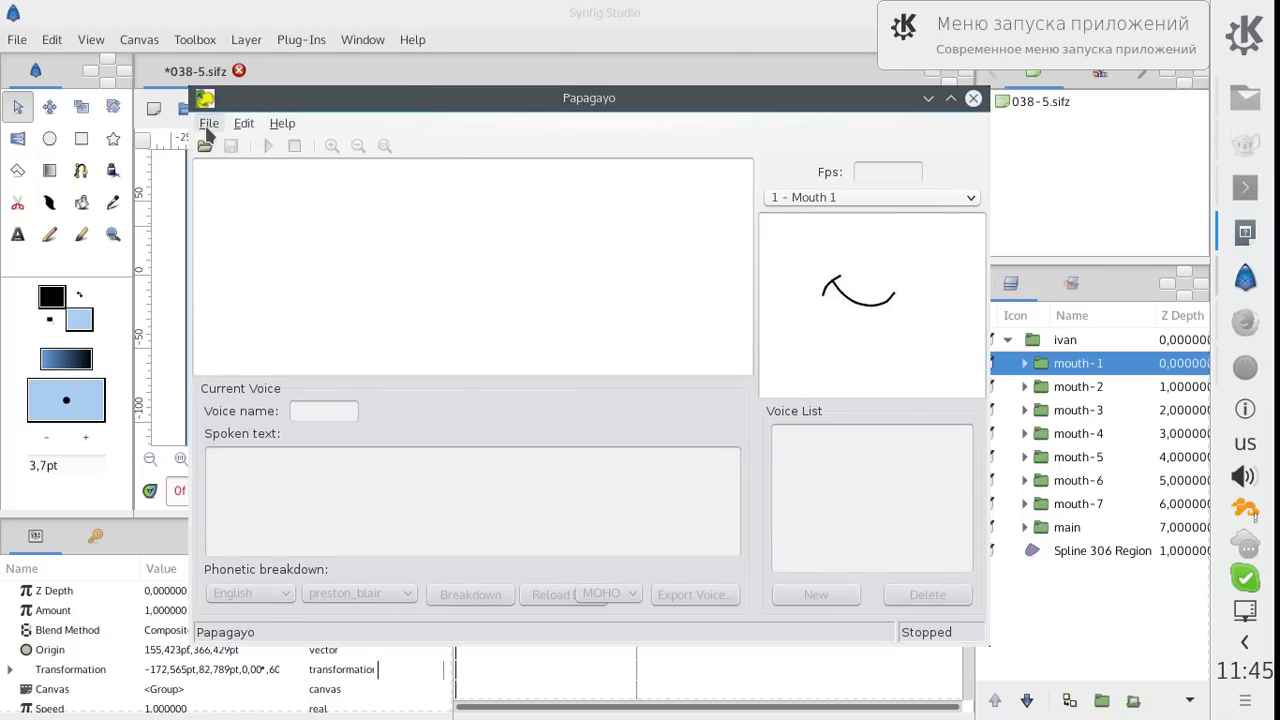
- Load sound-2.wav as Voice 1 and play it back
click(208, 123)
click(228, 154)
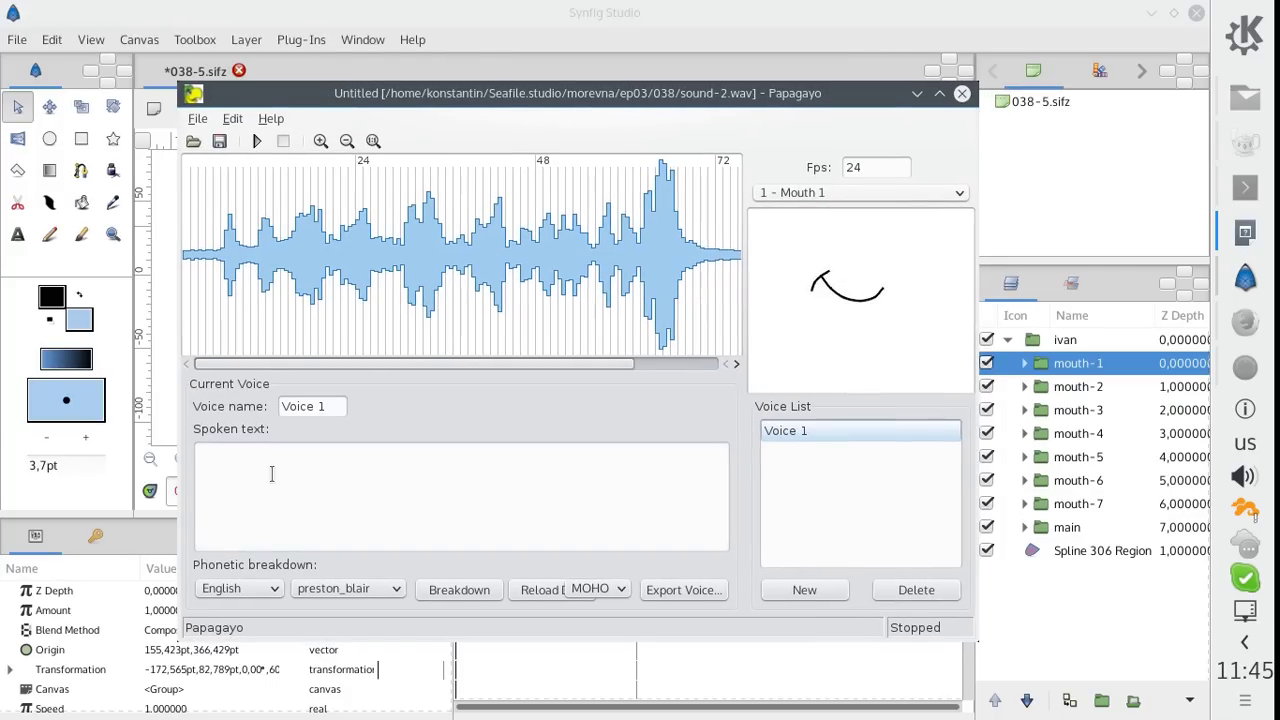
click(271, 480)
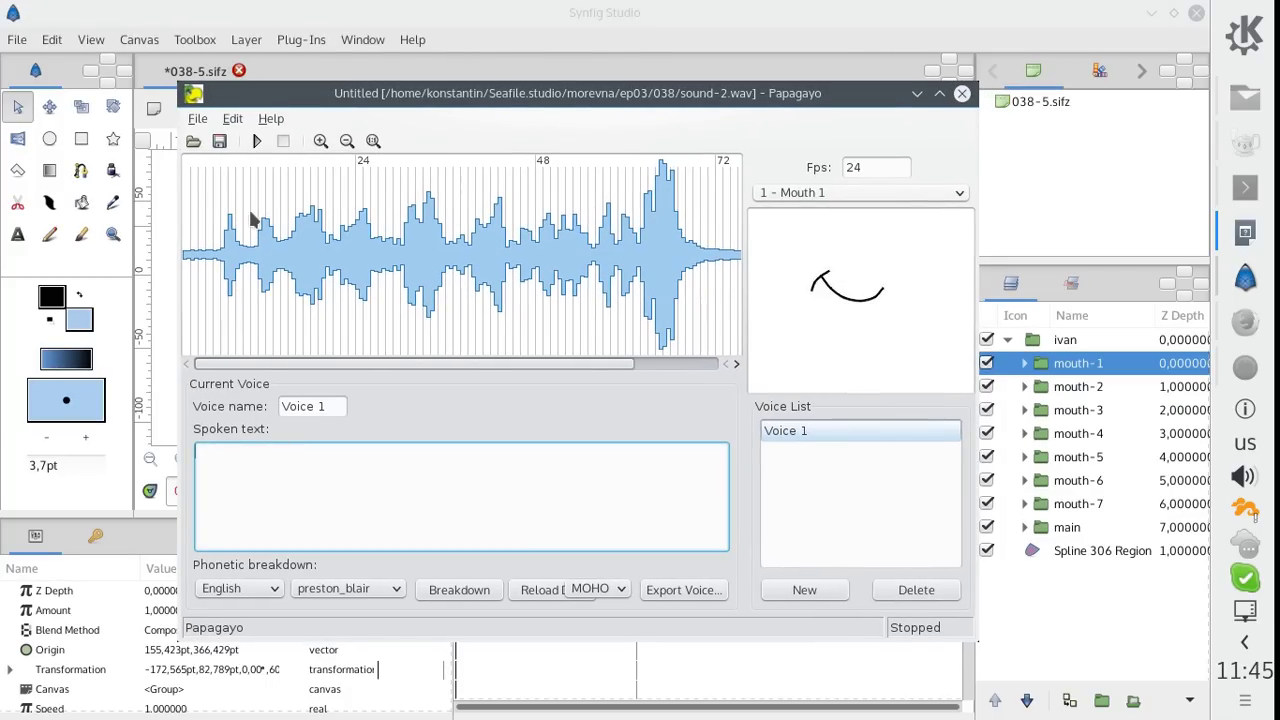
click(256, 142)
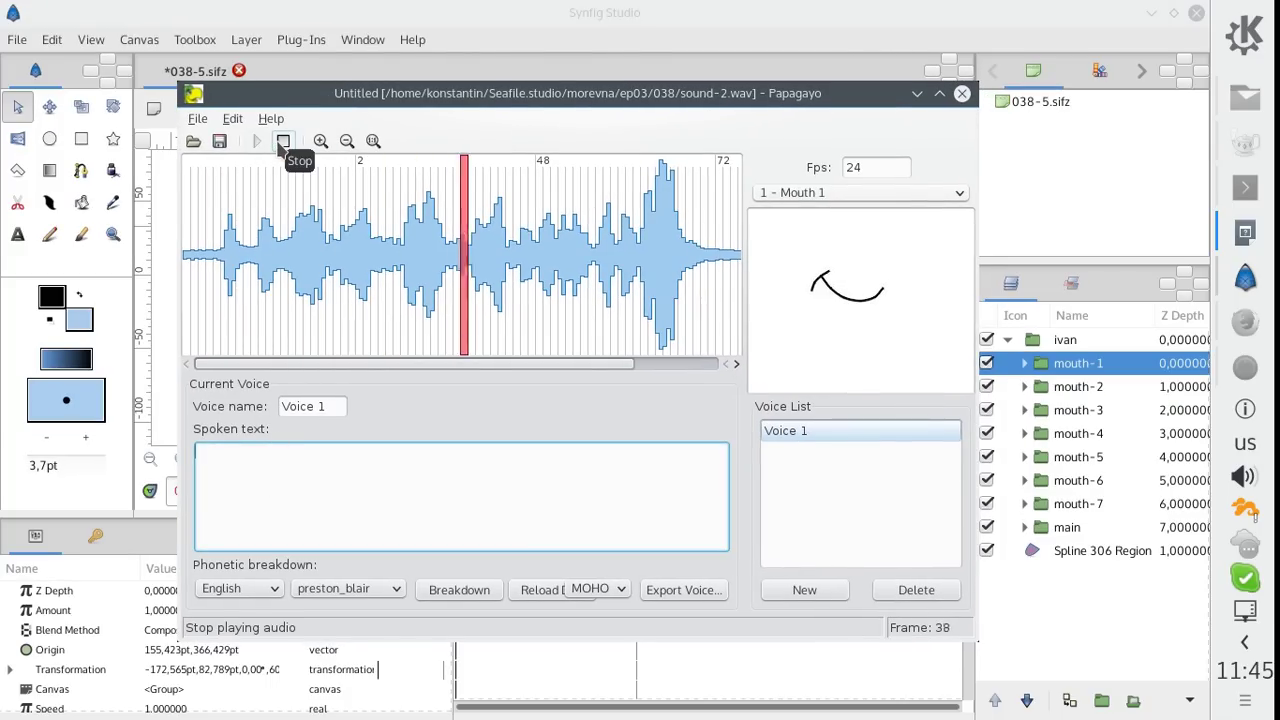
- Enter the line 'Пахоже наш рамантичиский вечер пад угрозай', with russian language and preston_blair phonemes
click(283, 142)
text(Пахоже наш рамантичиский вечер)
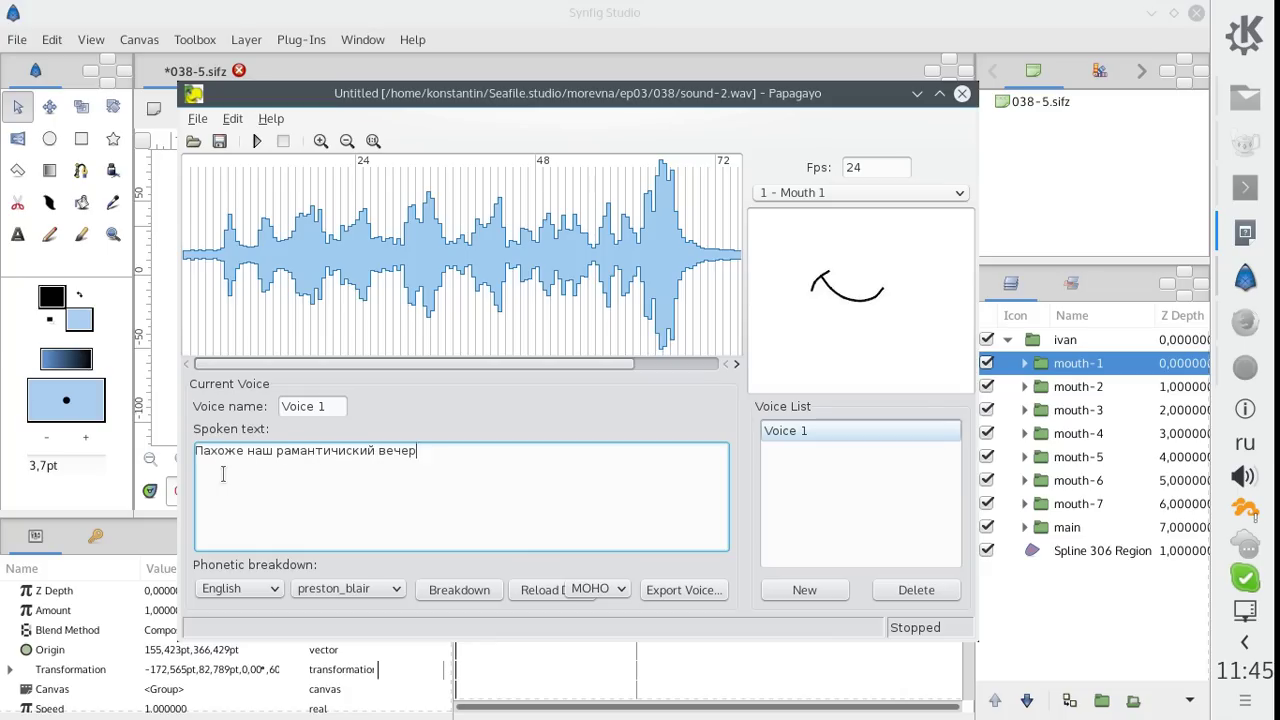
text( пад угрозай)
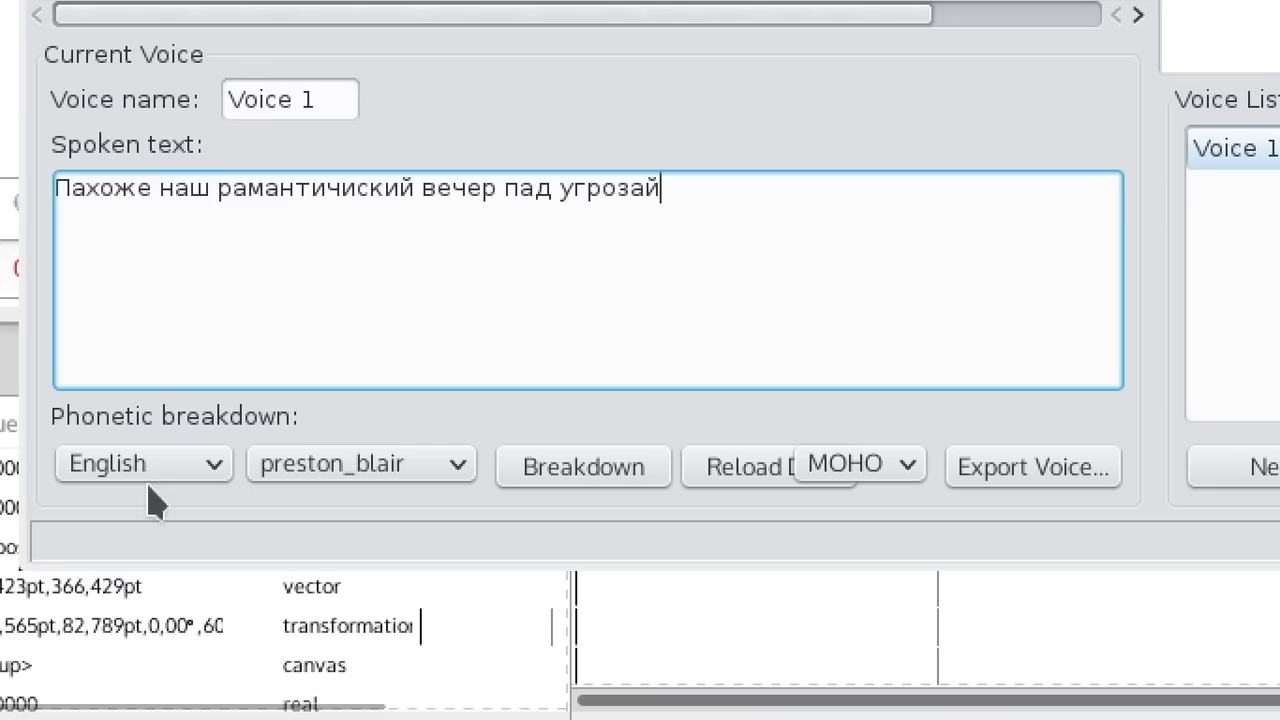
click(240, 590)
click(243, 592)
click(360, 465)
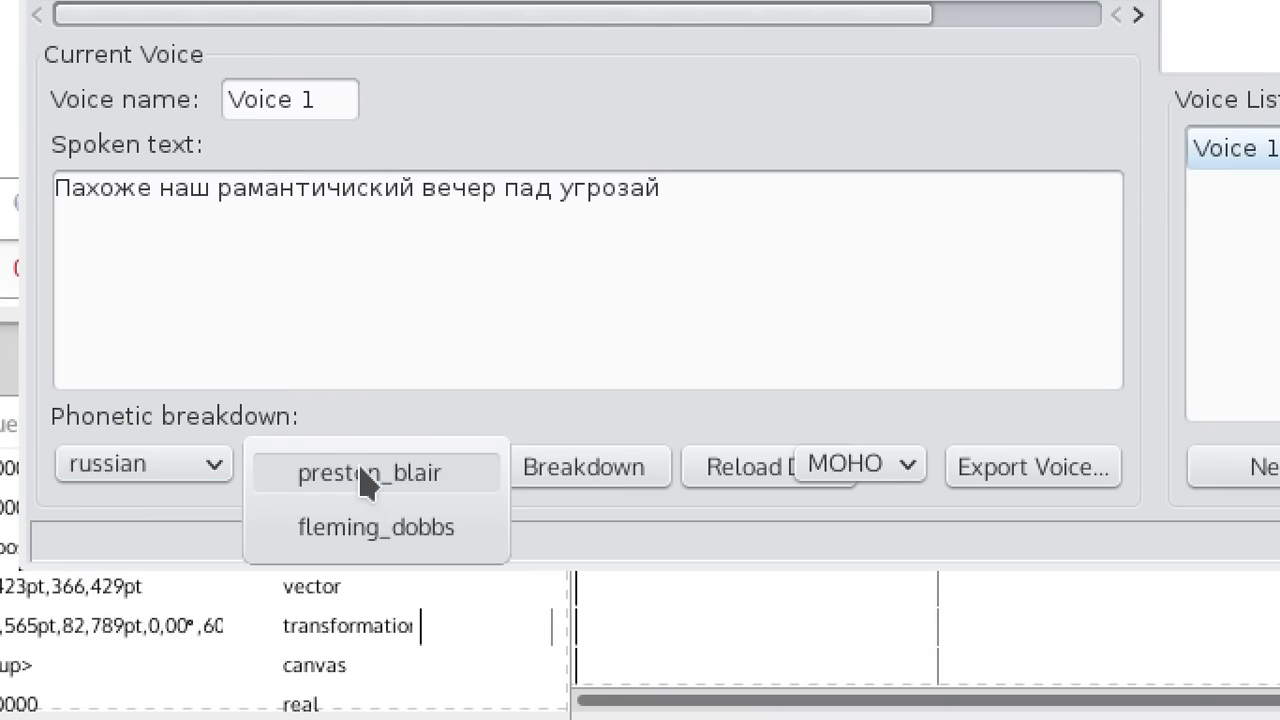
click(366, 486)
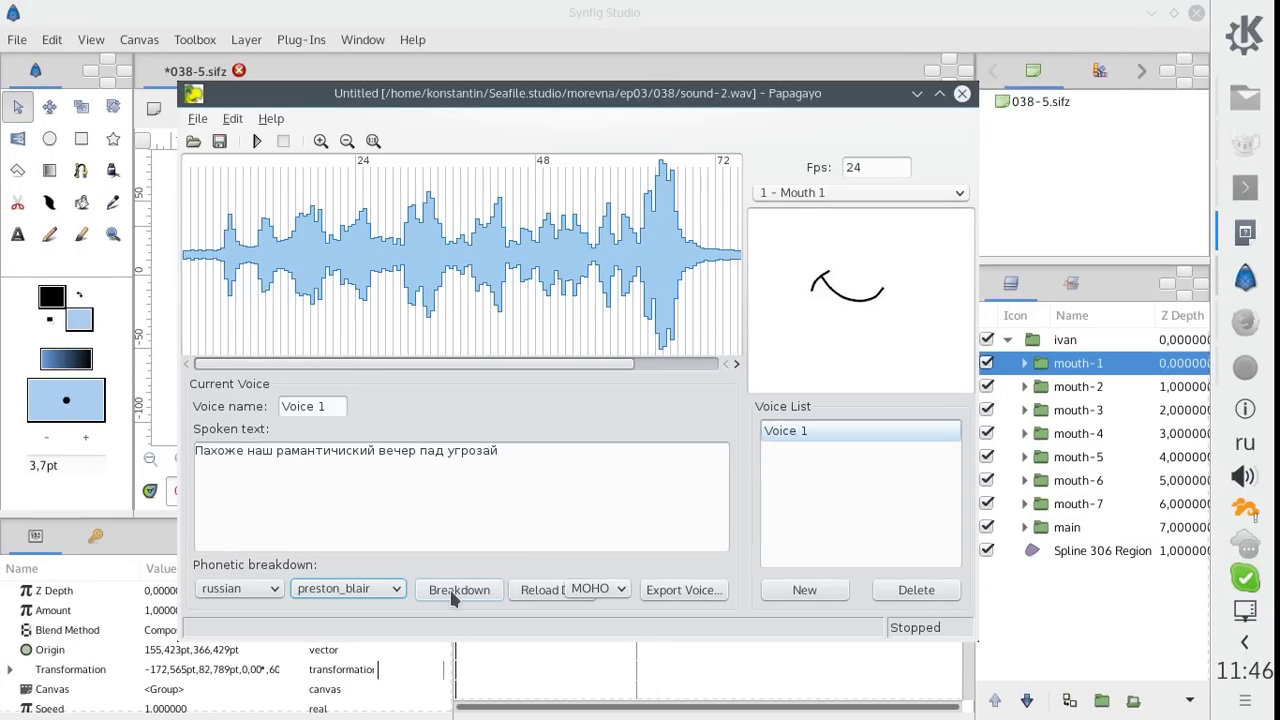
- Break the line into words and phonemes, then drag the word boundaries to fit the waveform
click(566, 478)
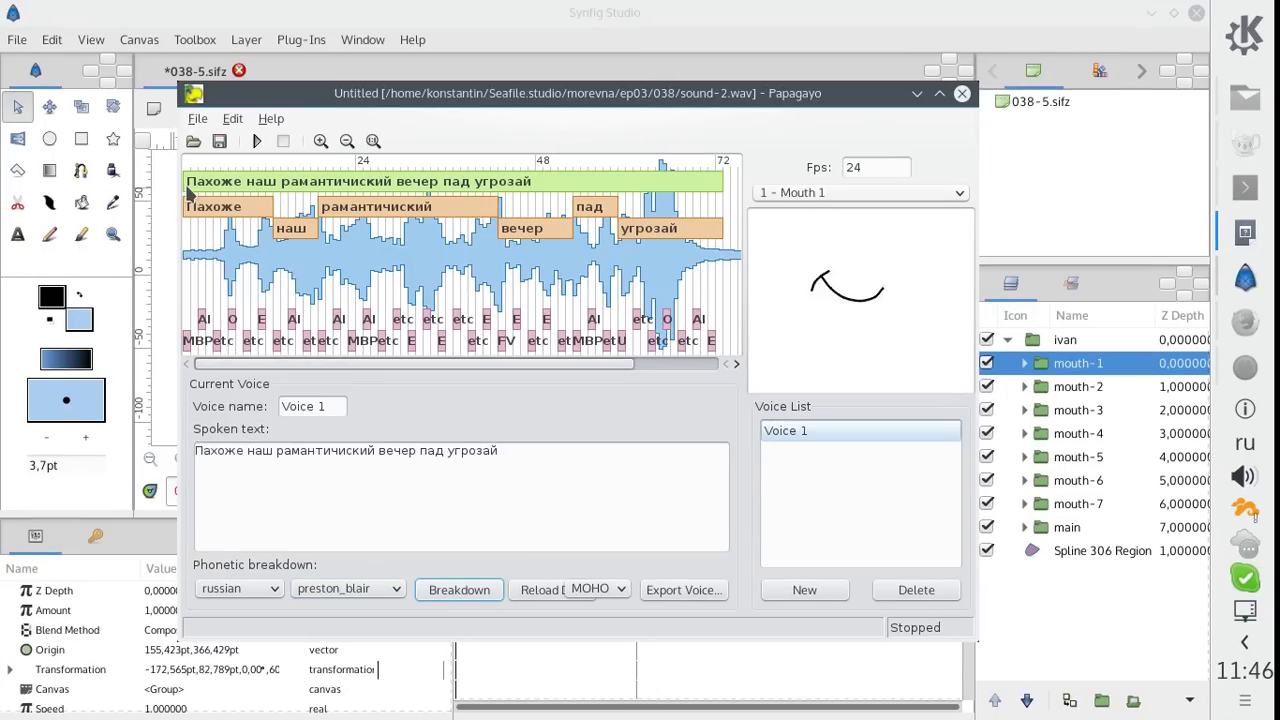
drag(721, 183, 738, 183)
drag(187, 207, 222, 207)
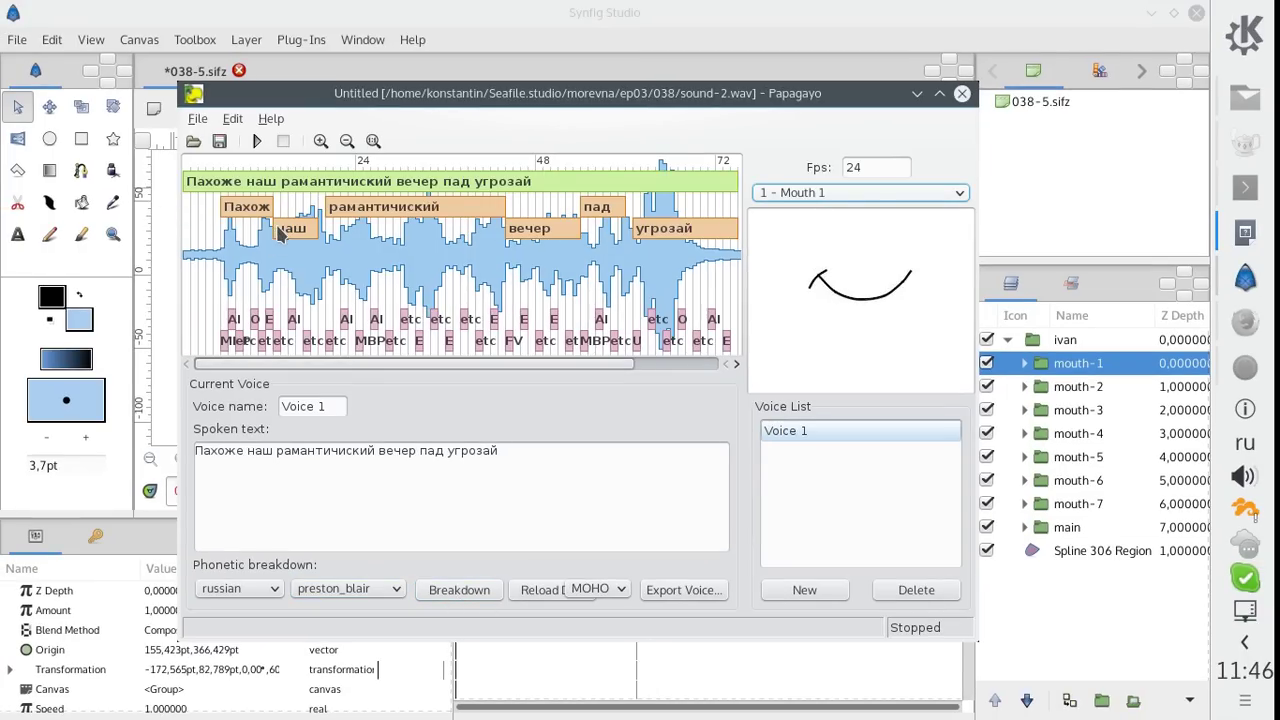
click(280, 232)
drag(322, 228, 400, 228)
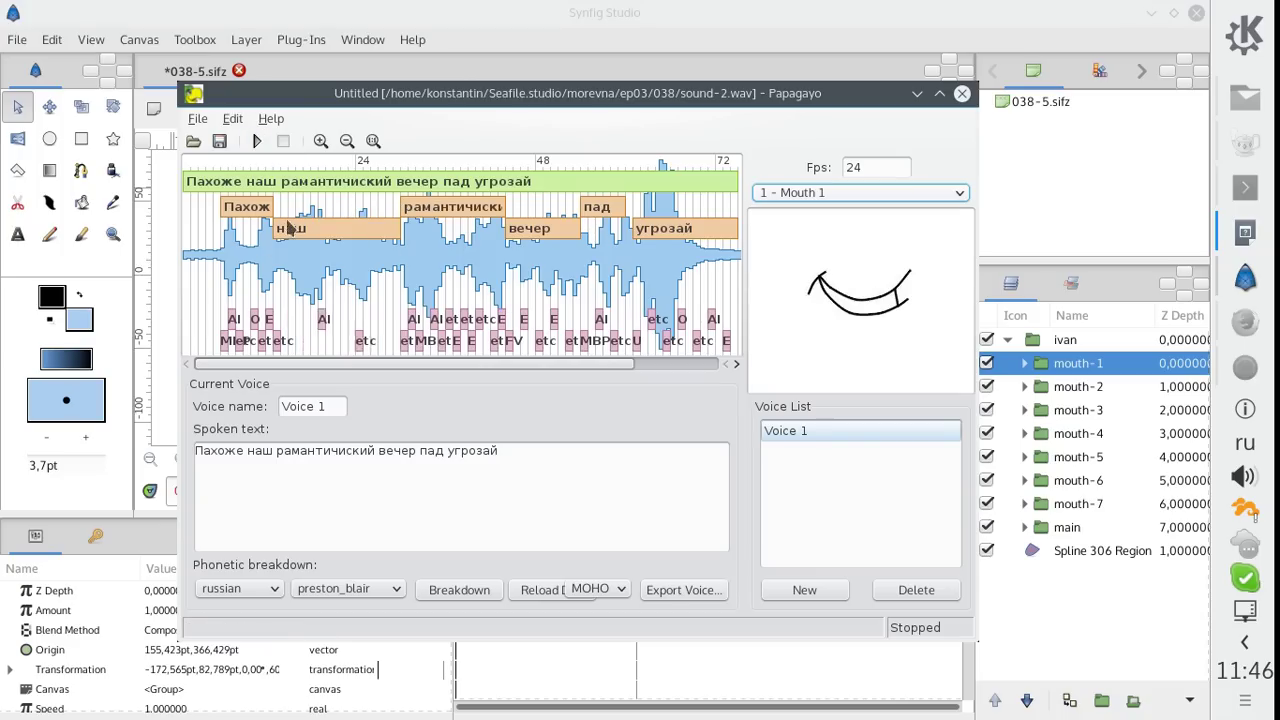
drag(274, 228, 325, 228)
drag(507, 228, 535, 222)
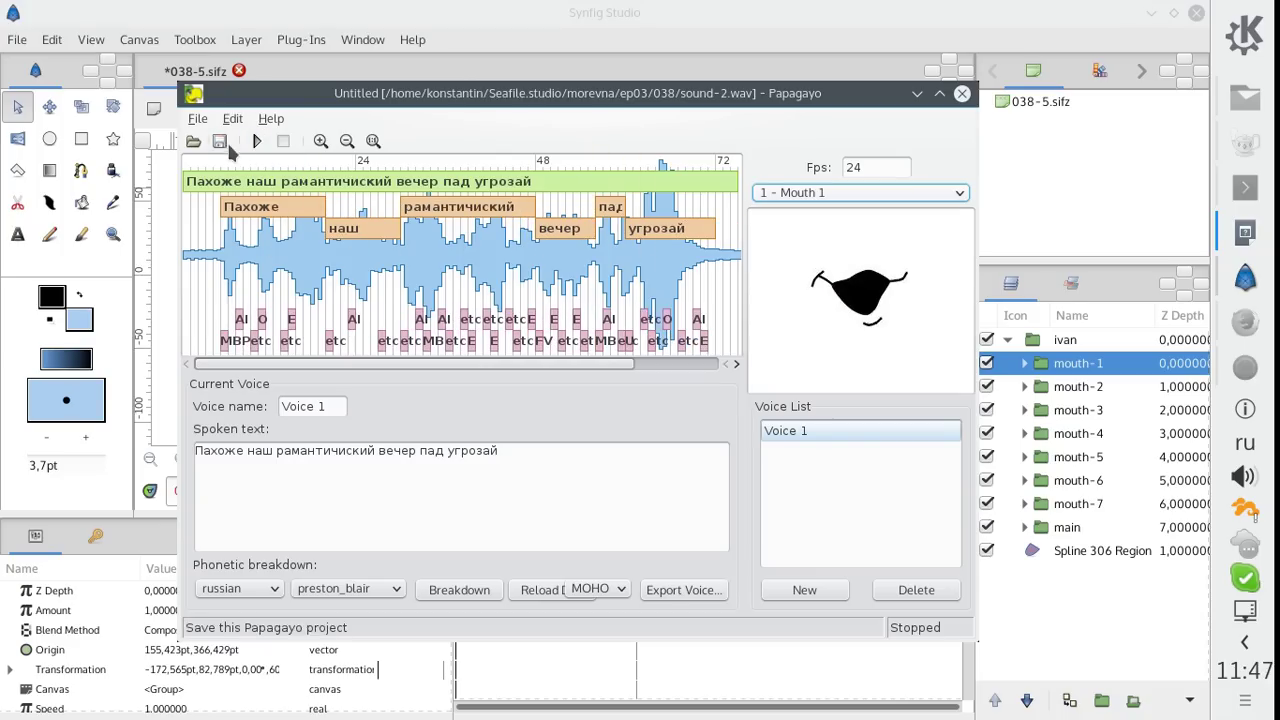
- Play back the timed lip-sync and save the project as sound-2.pgo
click(256, 141)
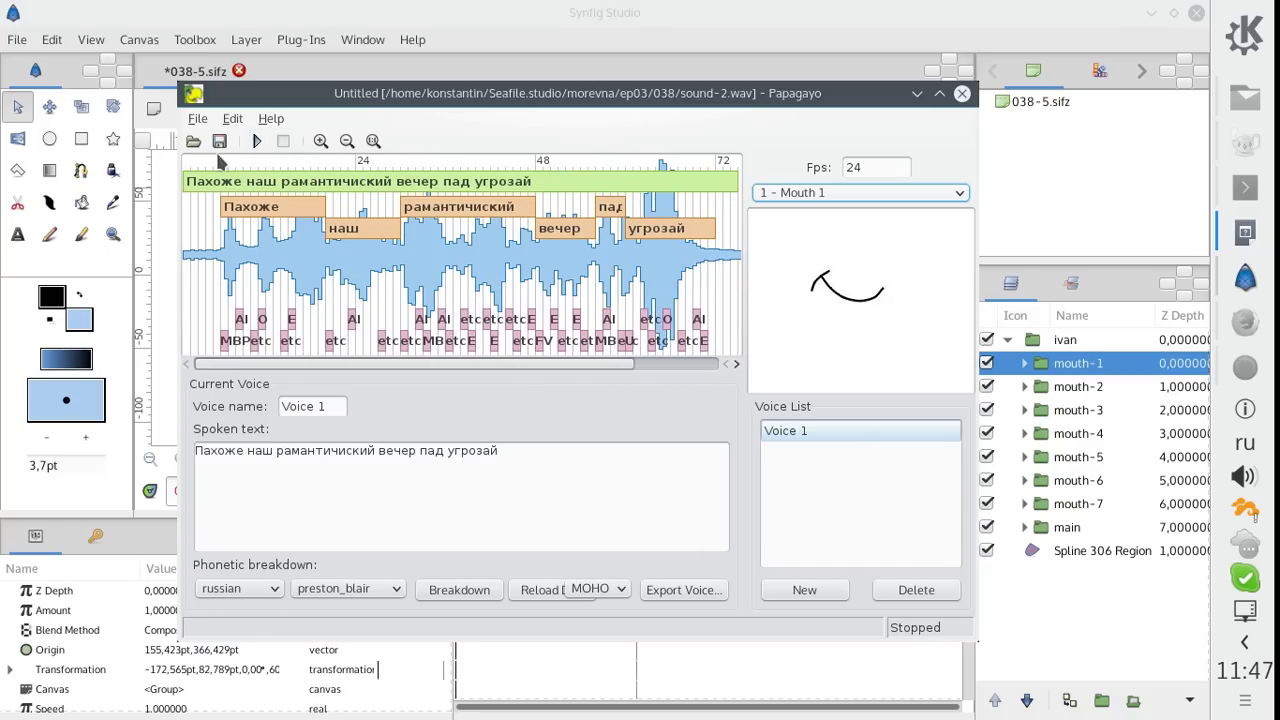
click(219, 141)
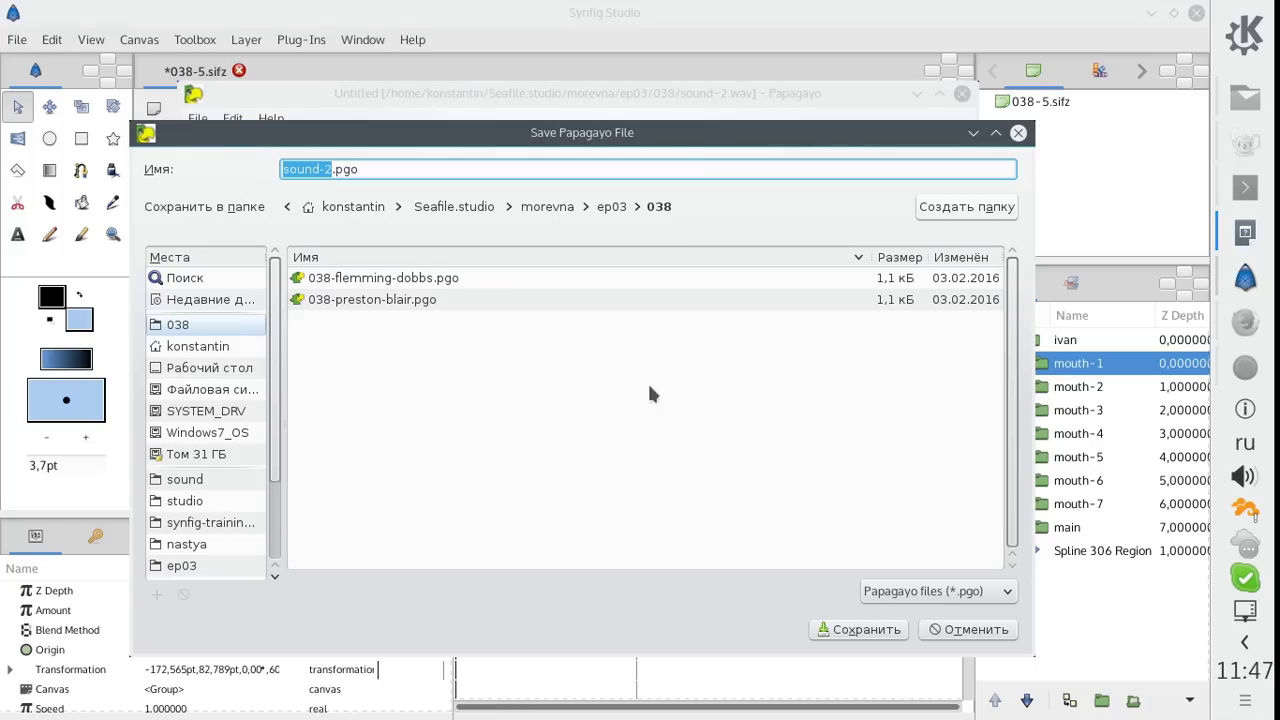
click(860, 631)
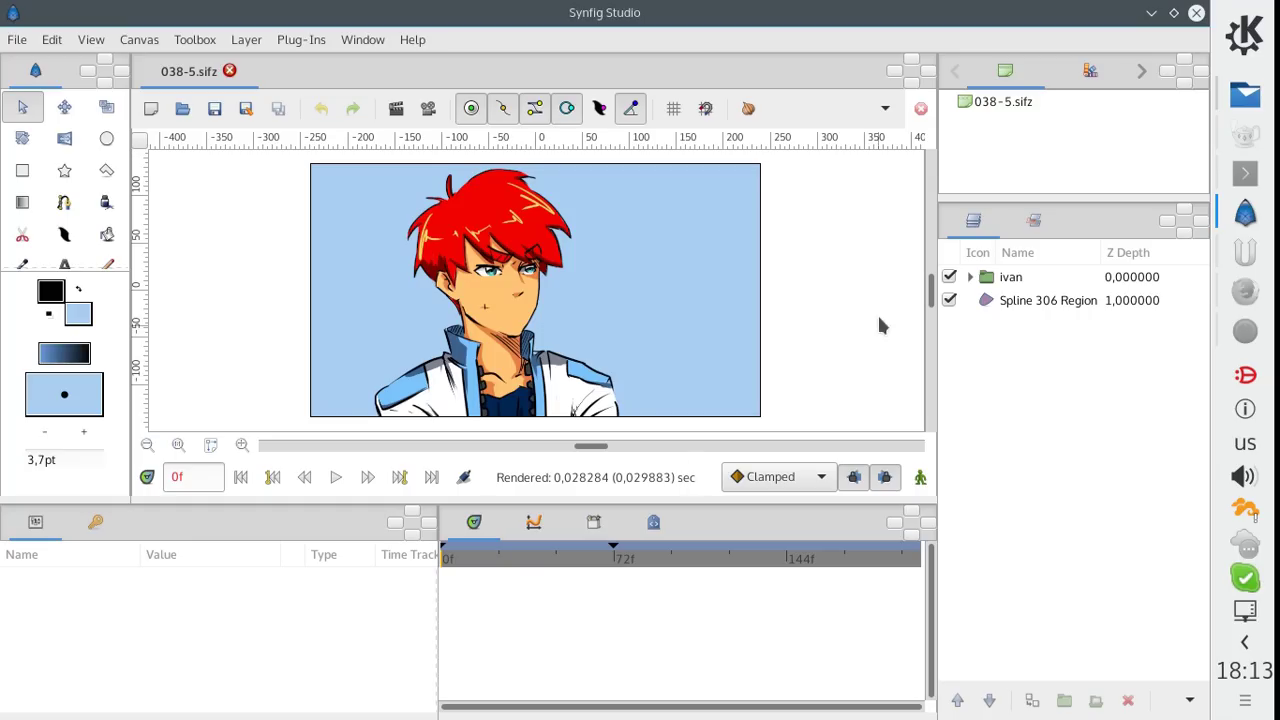
- Expand the ivan group and toggle the main layer off and back on
click(969, 277)
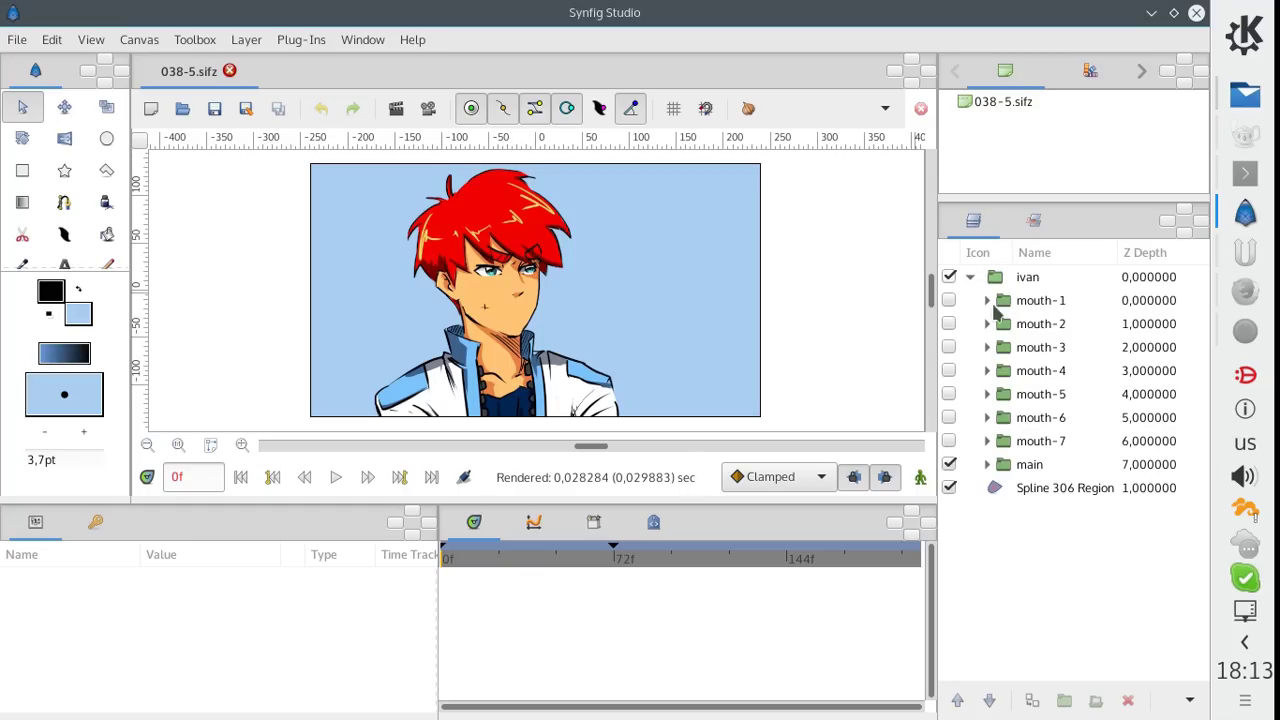
click(955, 466)
click(950, 465)
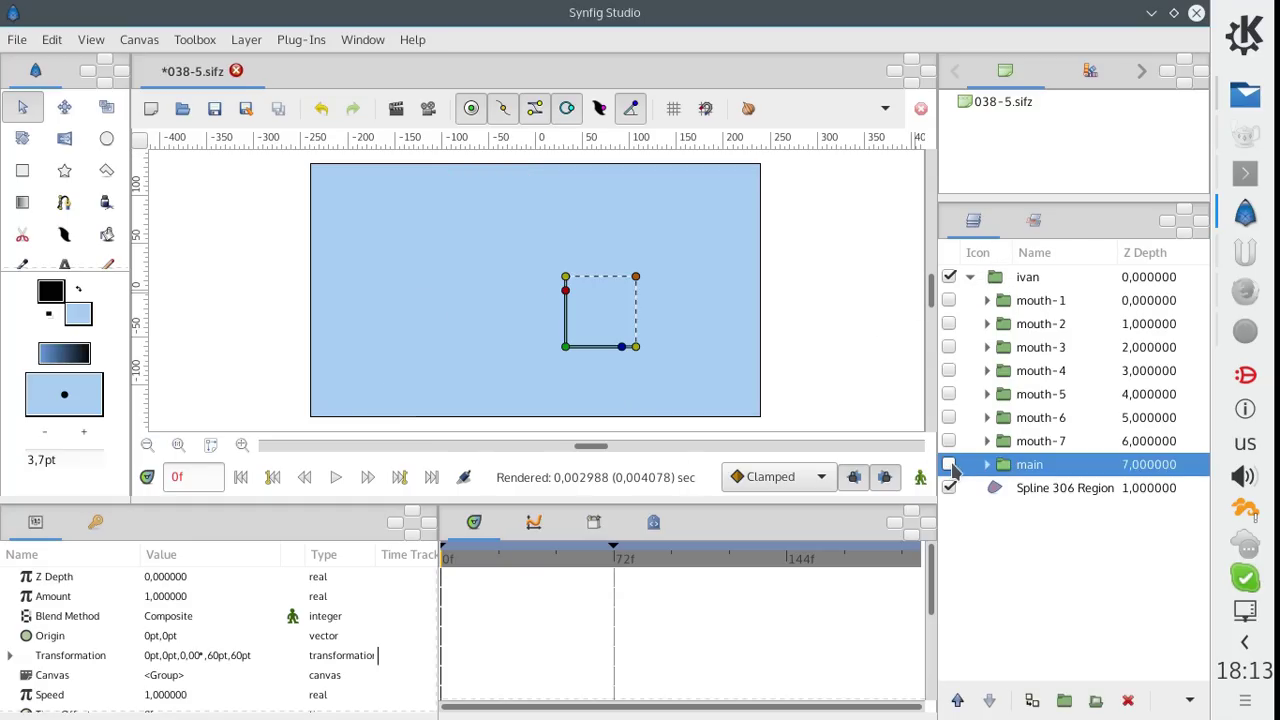
click(950, 465)
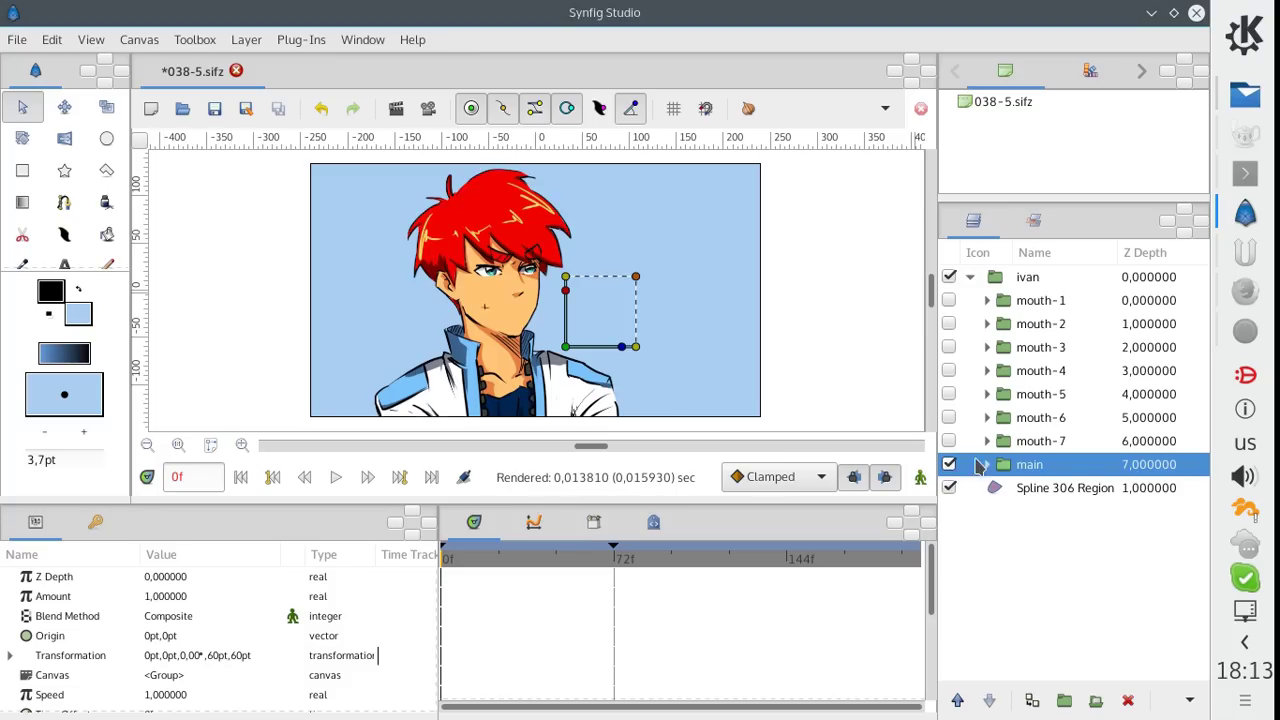
- Turn on visibility for mouth-7 through mouth-1 in the ivan group
click(1020, 442)
scroll(517, 318, up, 4)
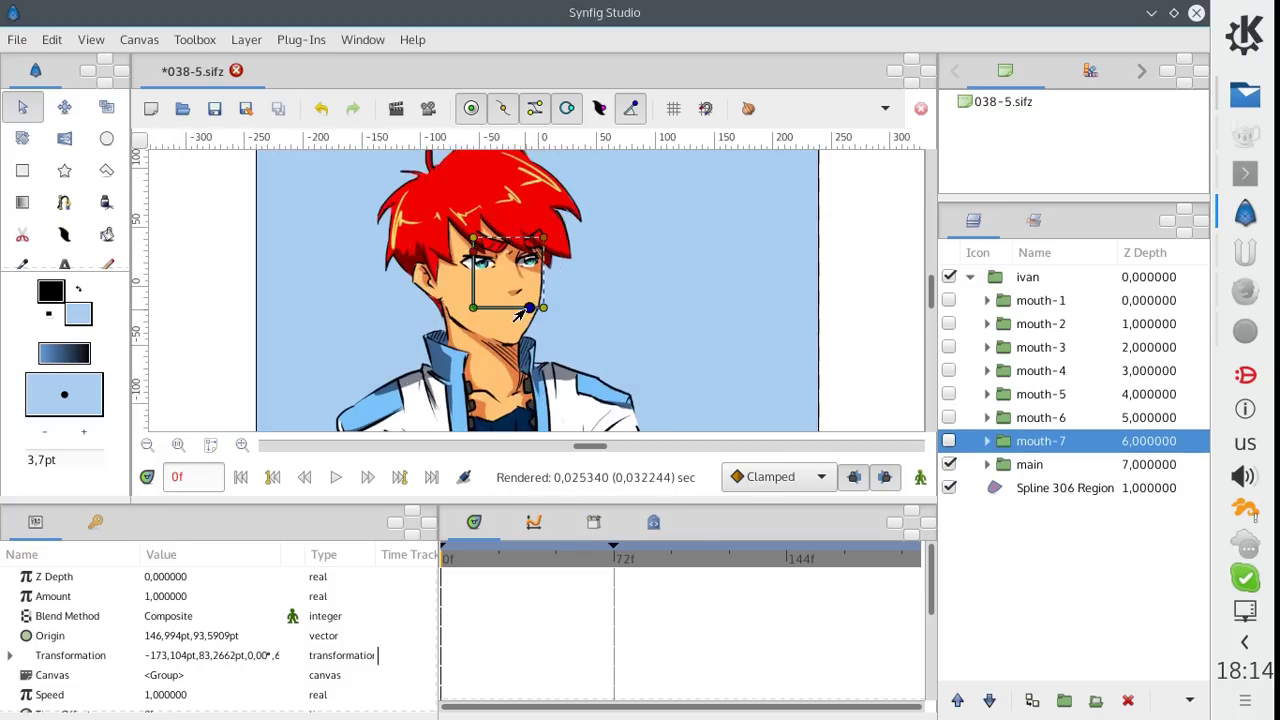
click(949, 441)
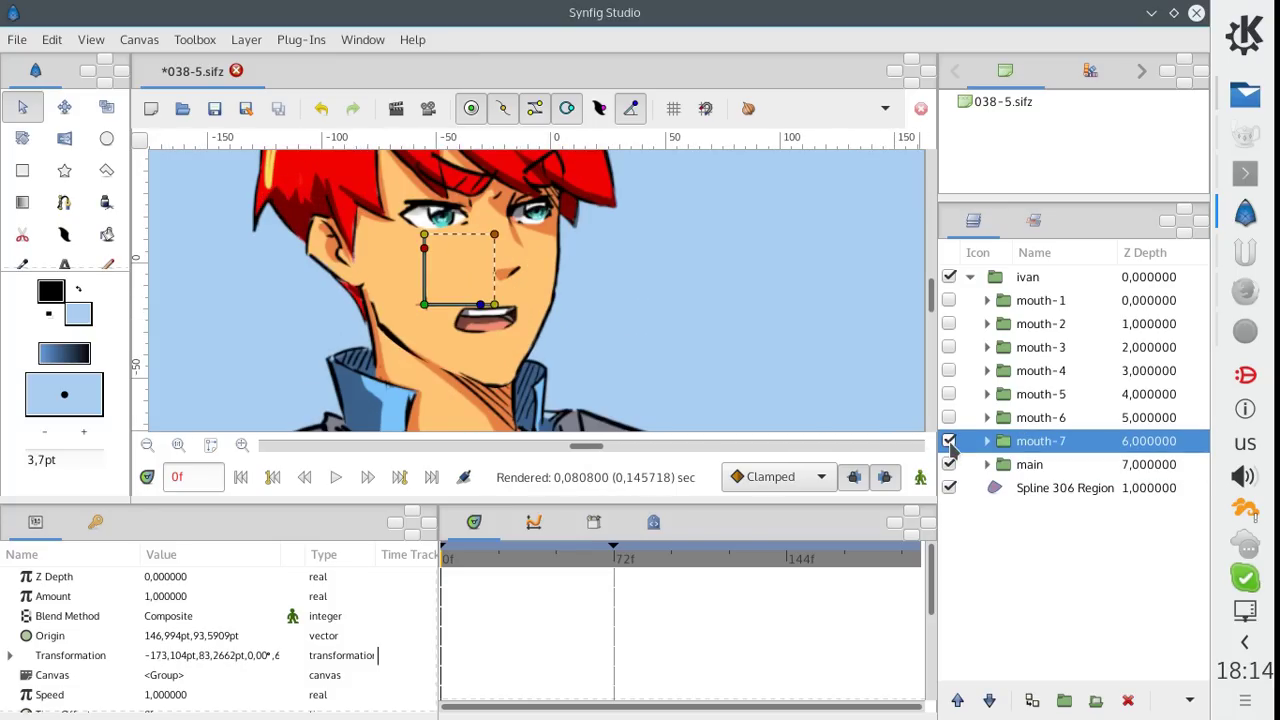
click(949, 417)
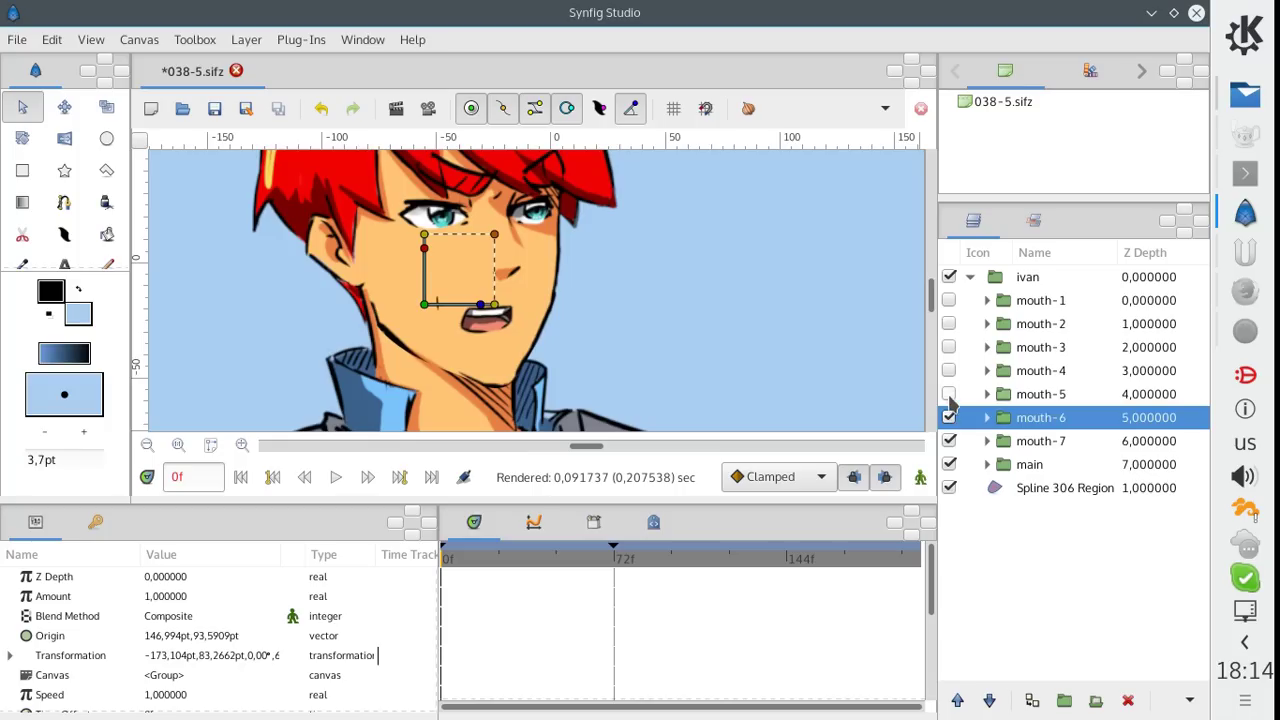
click(949, 394)
click(949, 370)
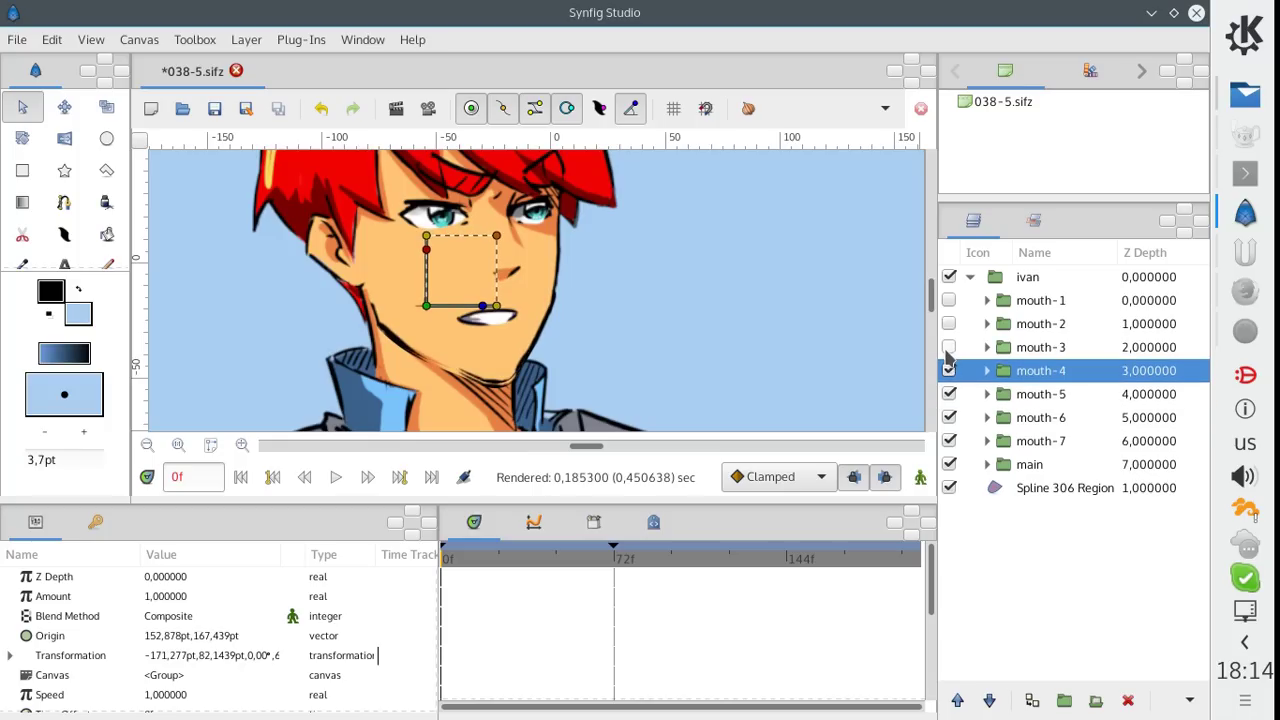
click(949, 347)
click(949, 323)
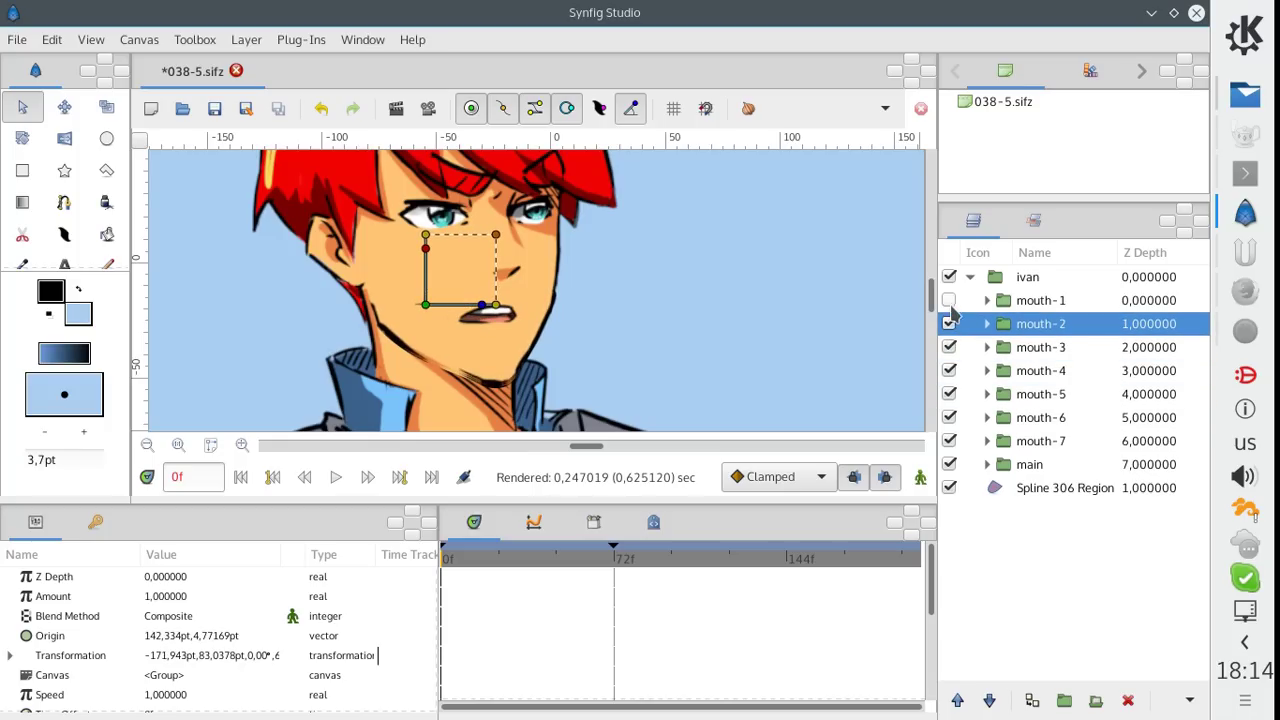
click(949, 301)
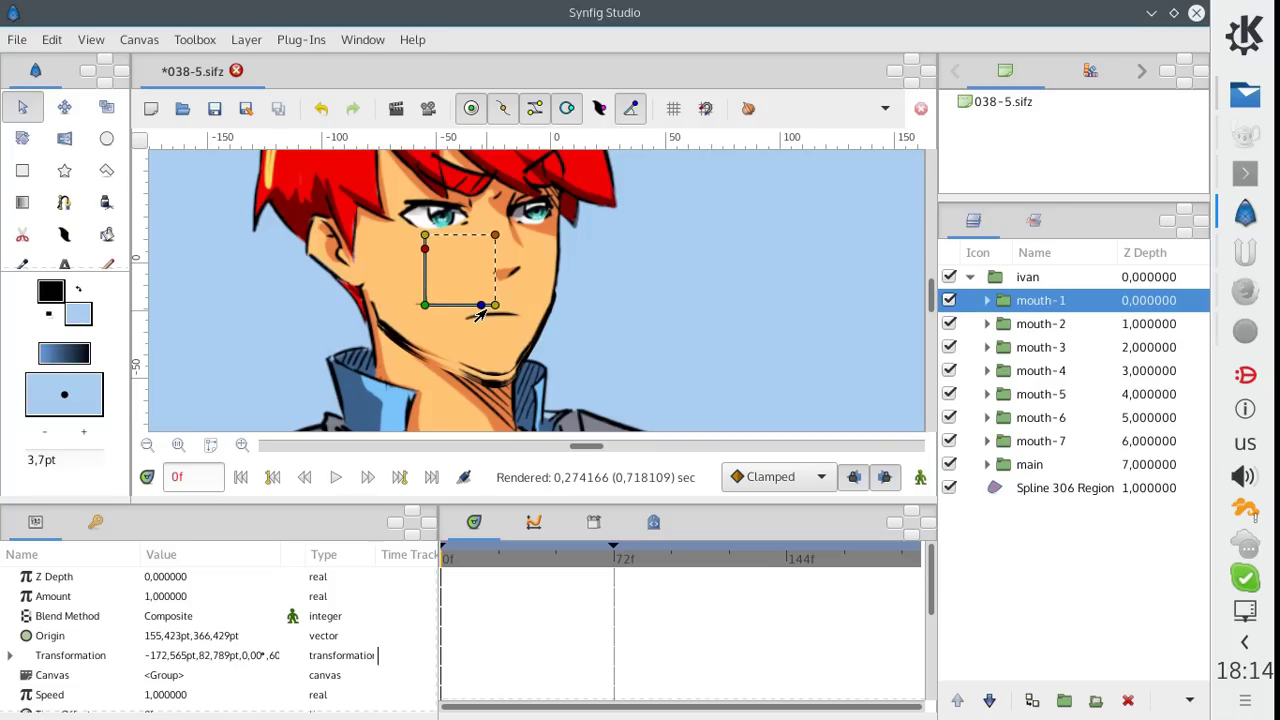
- Import the sound-2.pgo lip-sync file into 038-5.sifz
click(18, 40)
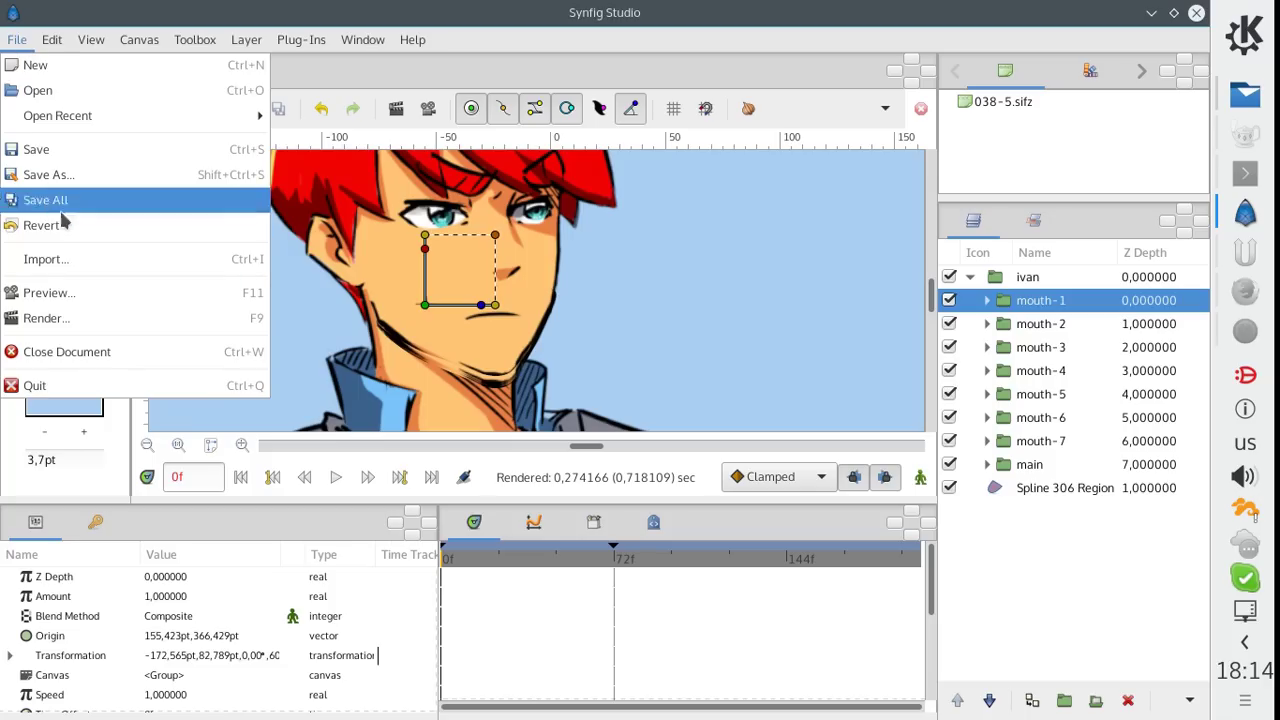
click(68, 259)
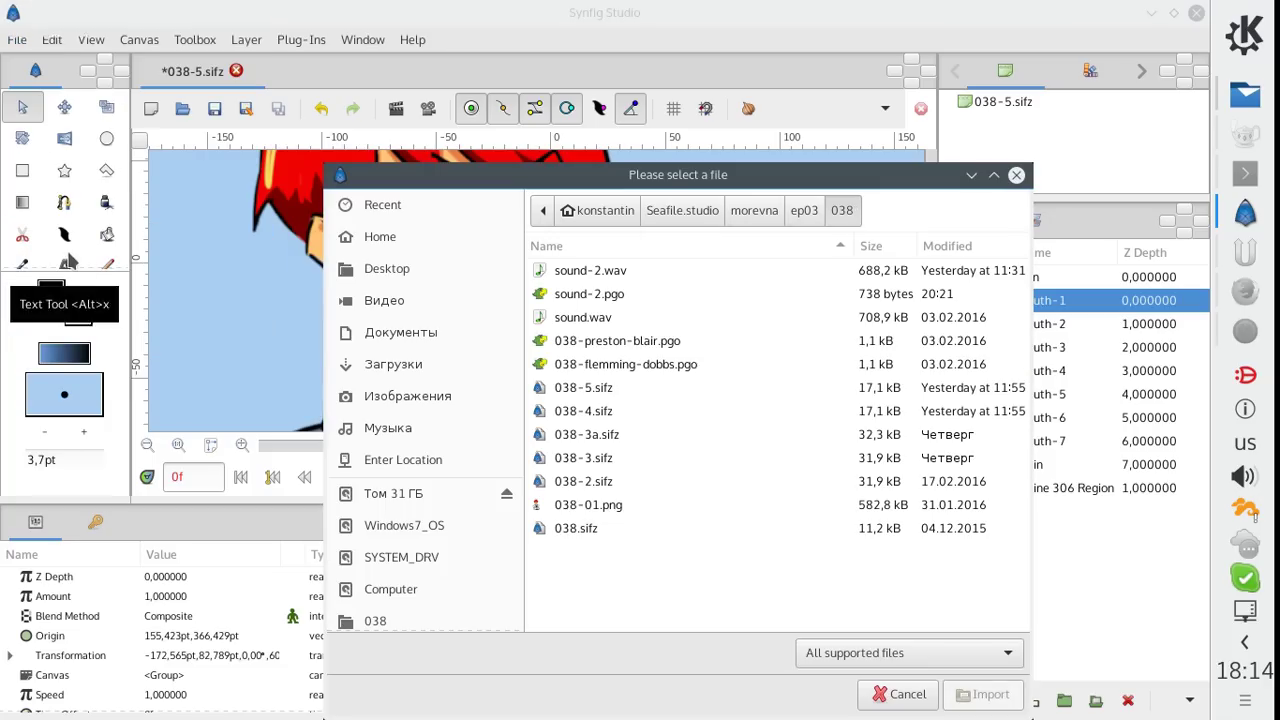
click(598, 300)
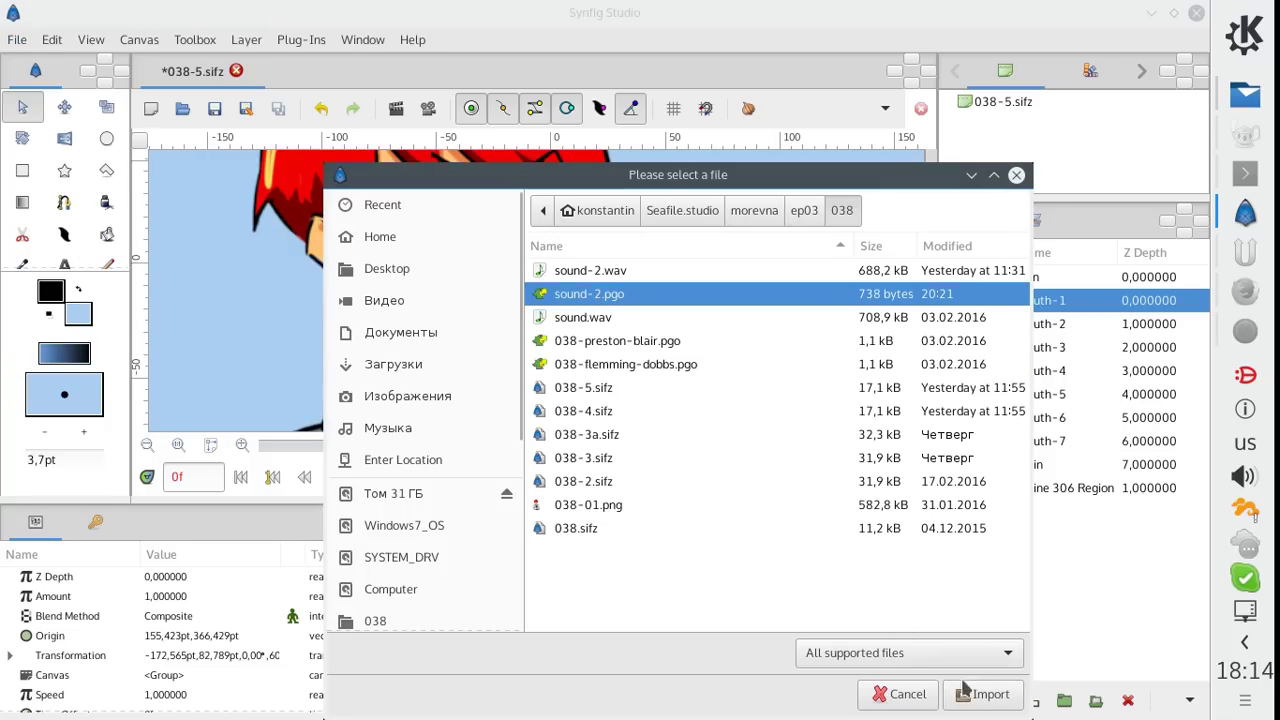
click(980, 694)
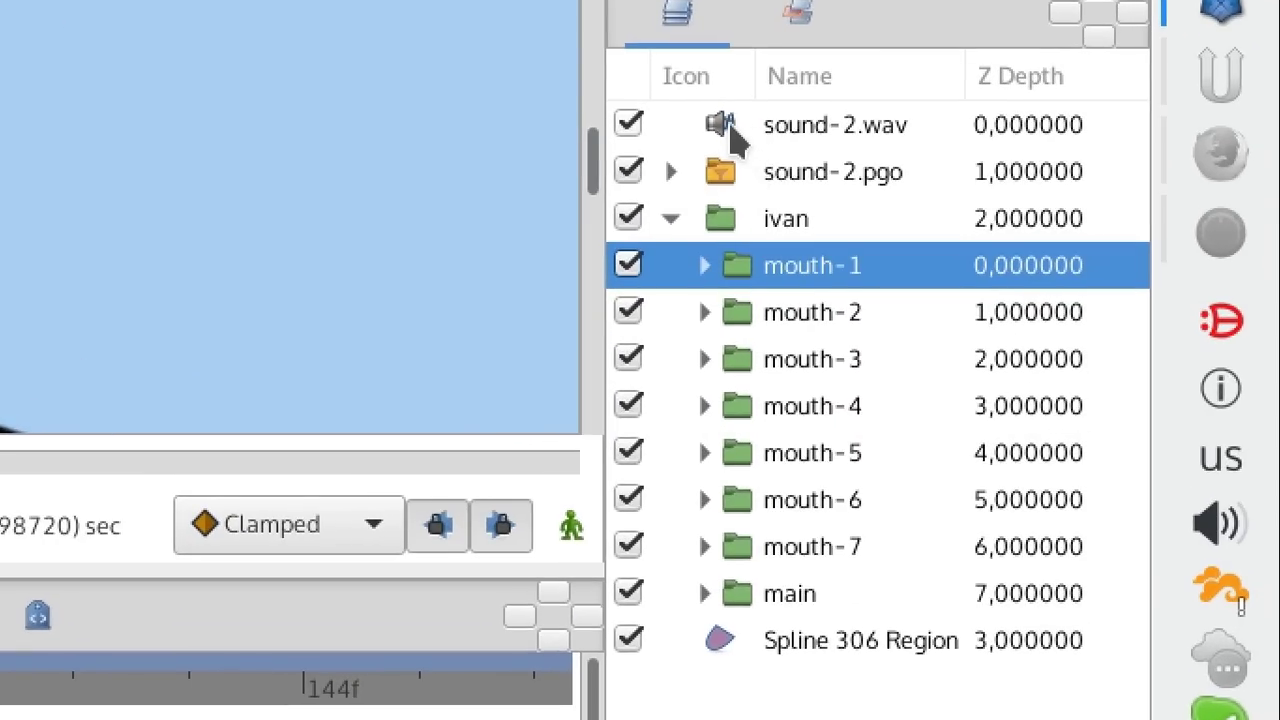
- Select the sound-2.pgo switch group and expand it to show its phoneme layers
click(729, 128)
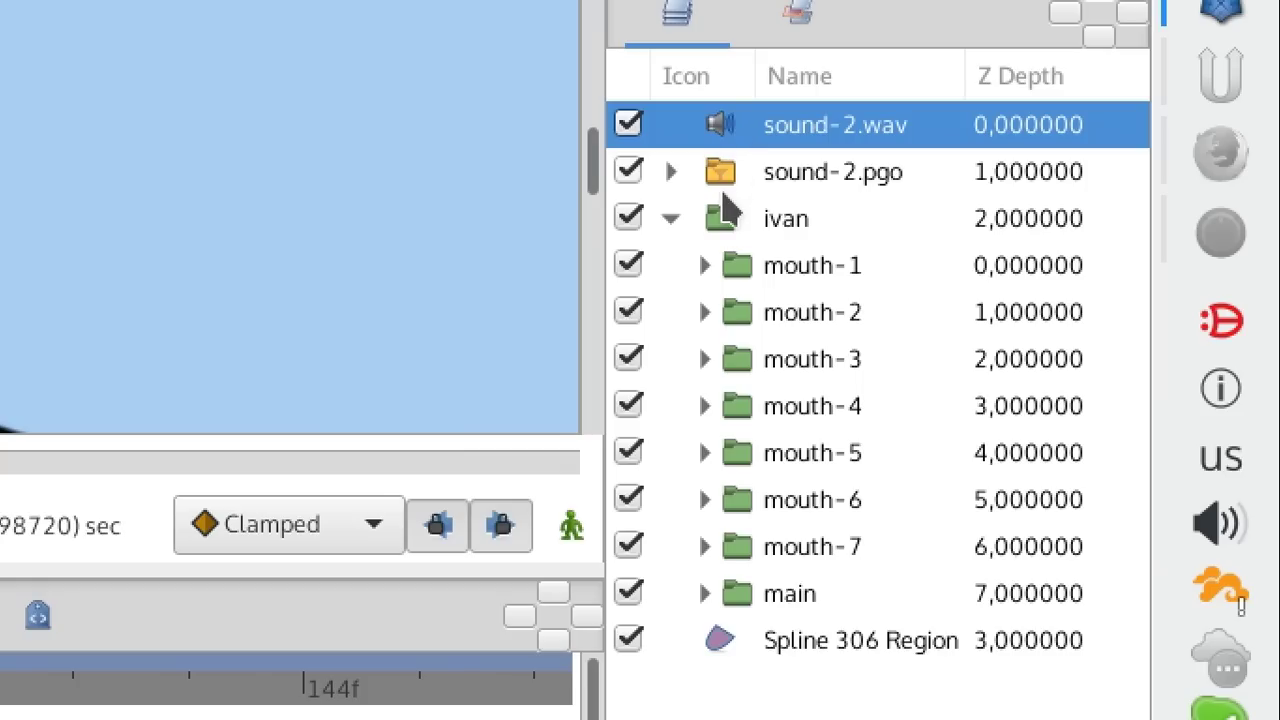
click(727, 192)
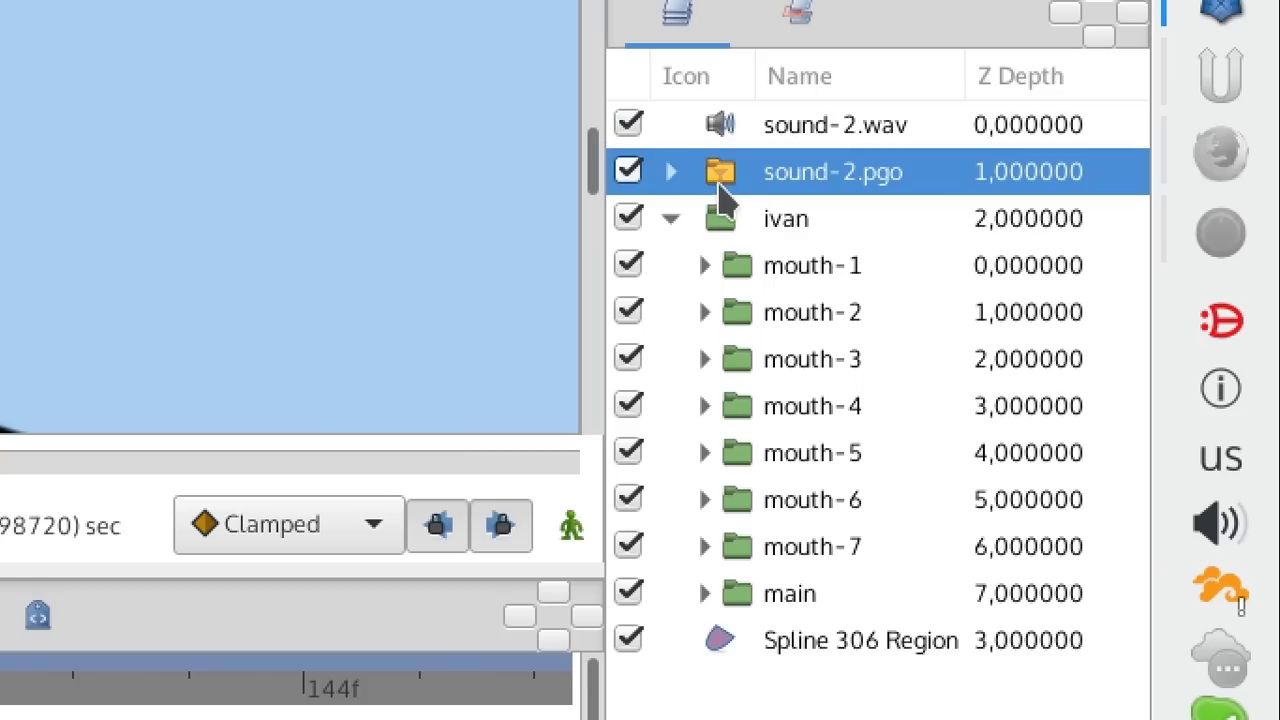
click(672, 178)
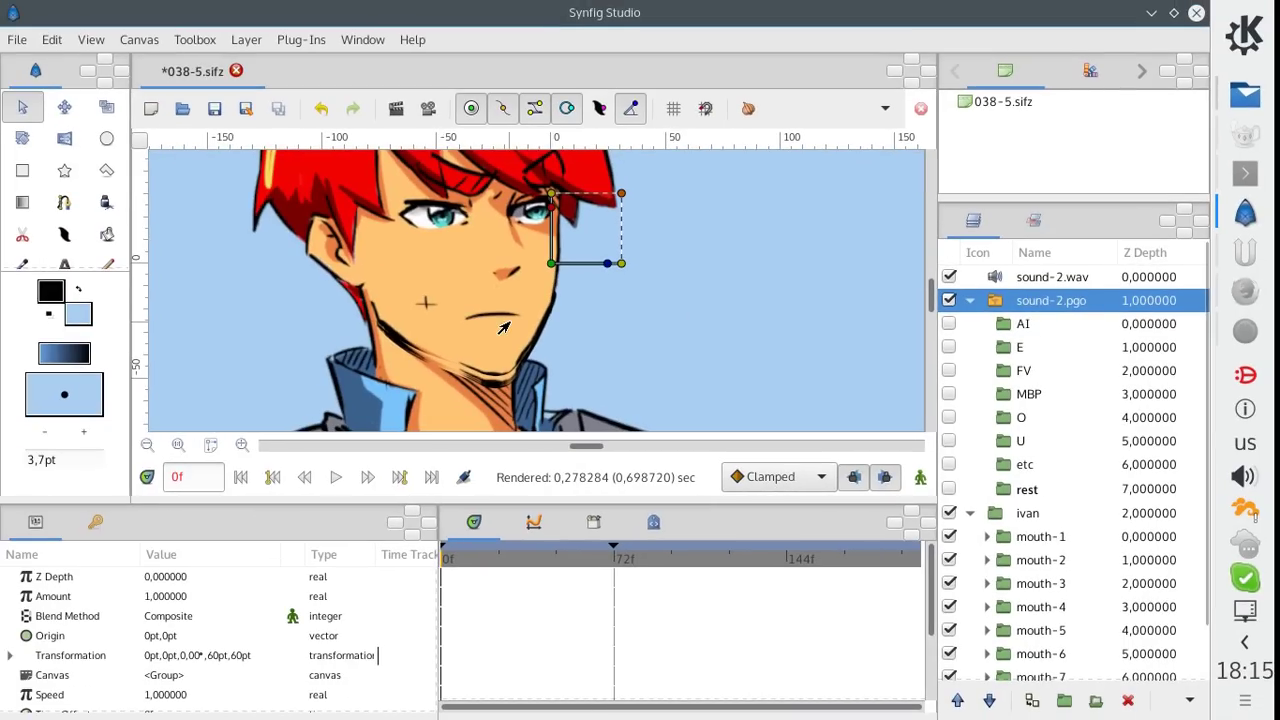
- Scrub the time cursor to frame 29, where the active mouth changes from rest to etc
scroll(510, 328, down, 5)
drag(538, 495, 538, 441)
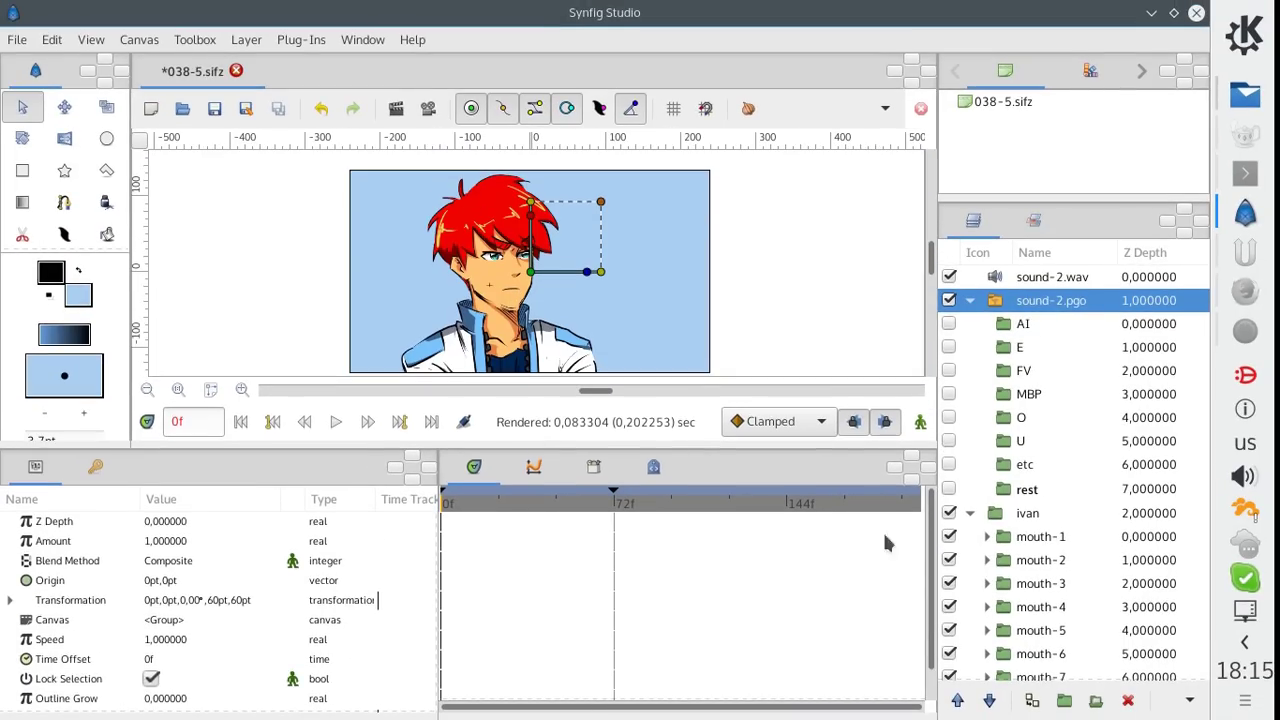
scroll(482, 697, down, 2)
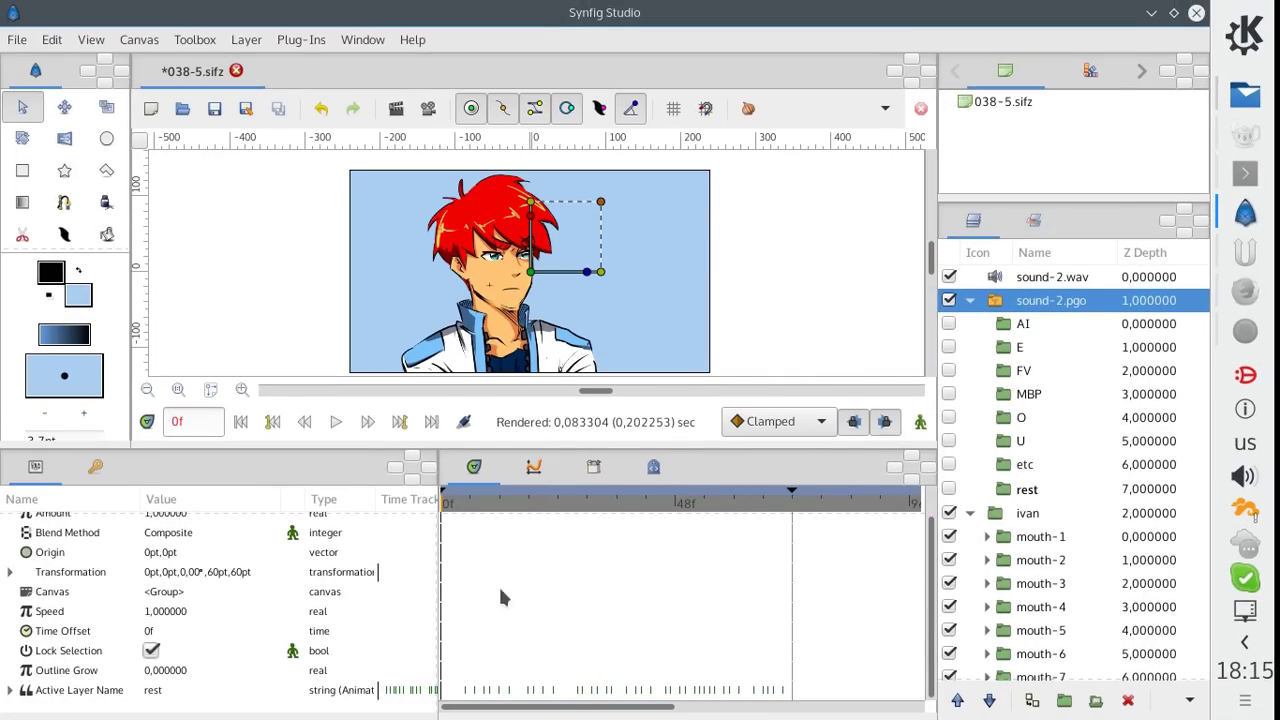
drag(448, 503, 584, 507)
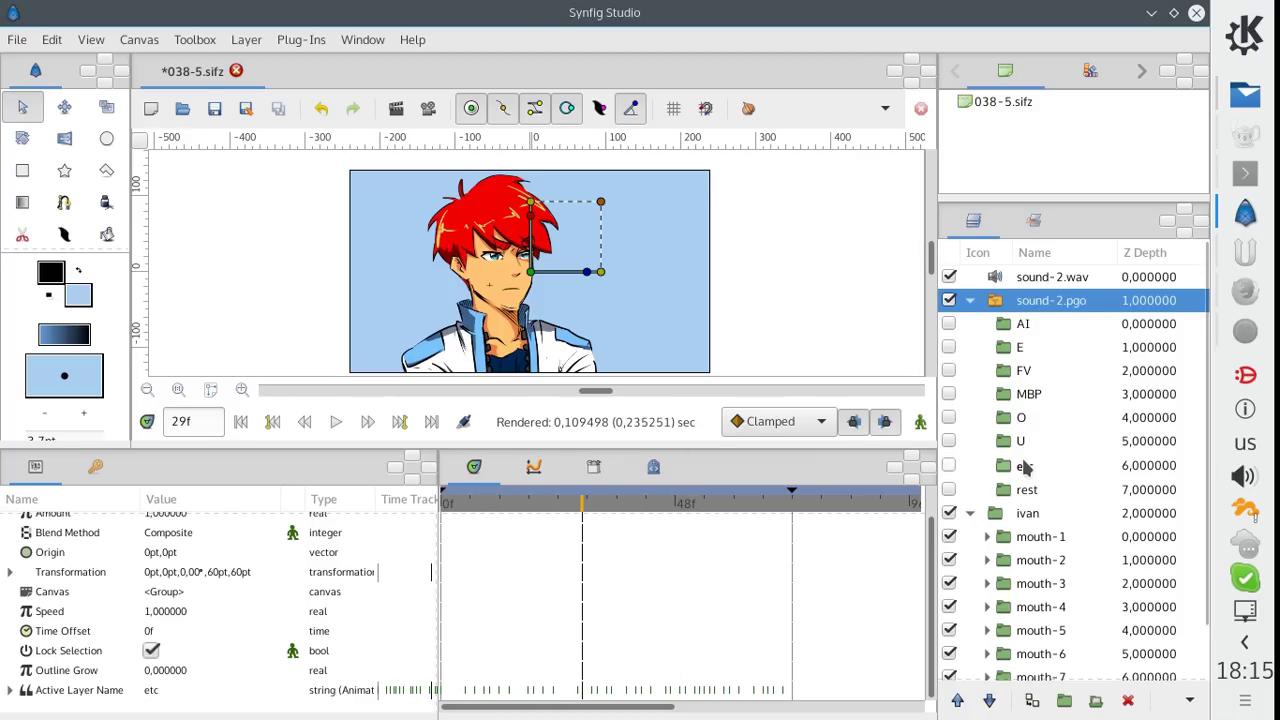
scroll(1024, 466, down, 2)
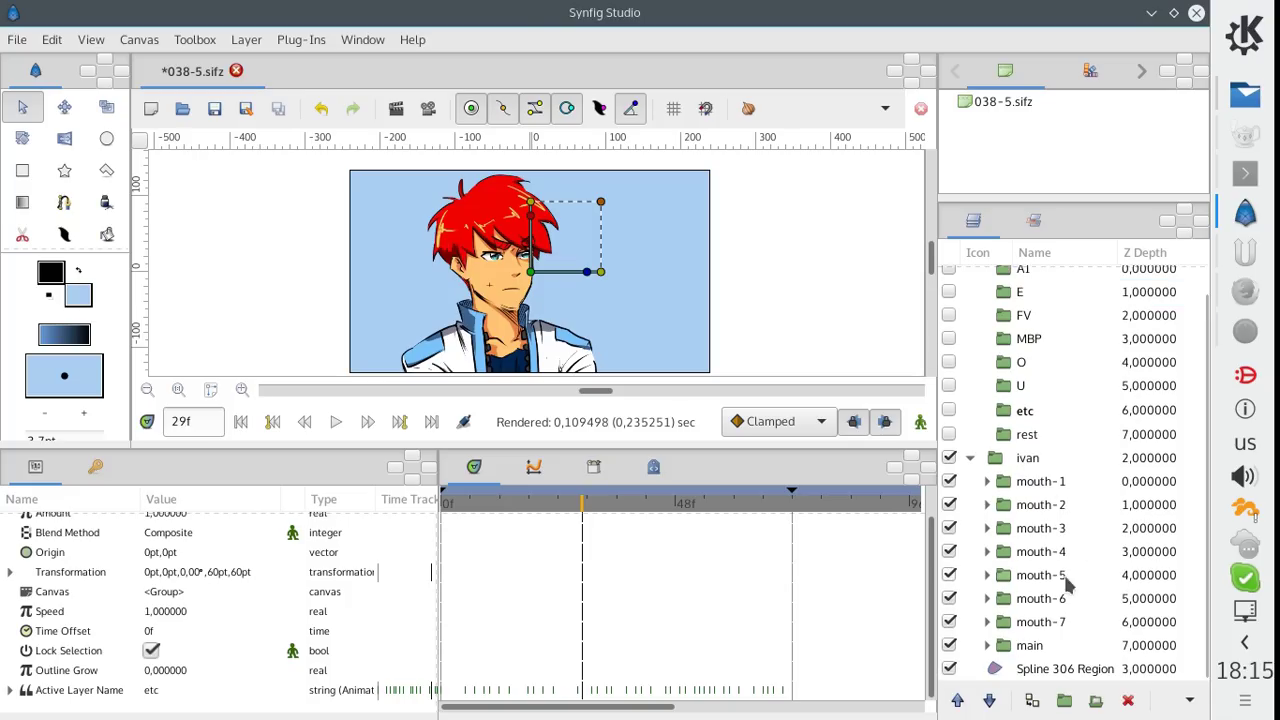
- Move sound-2.pgo into ivan, lower it to sit just above main, and expand it
scroll(1045, 512, up, 3)
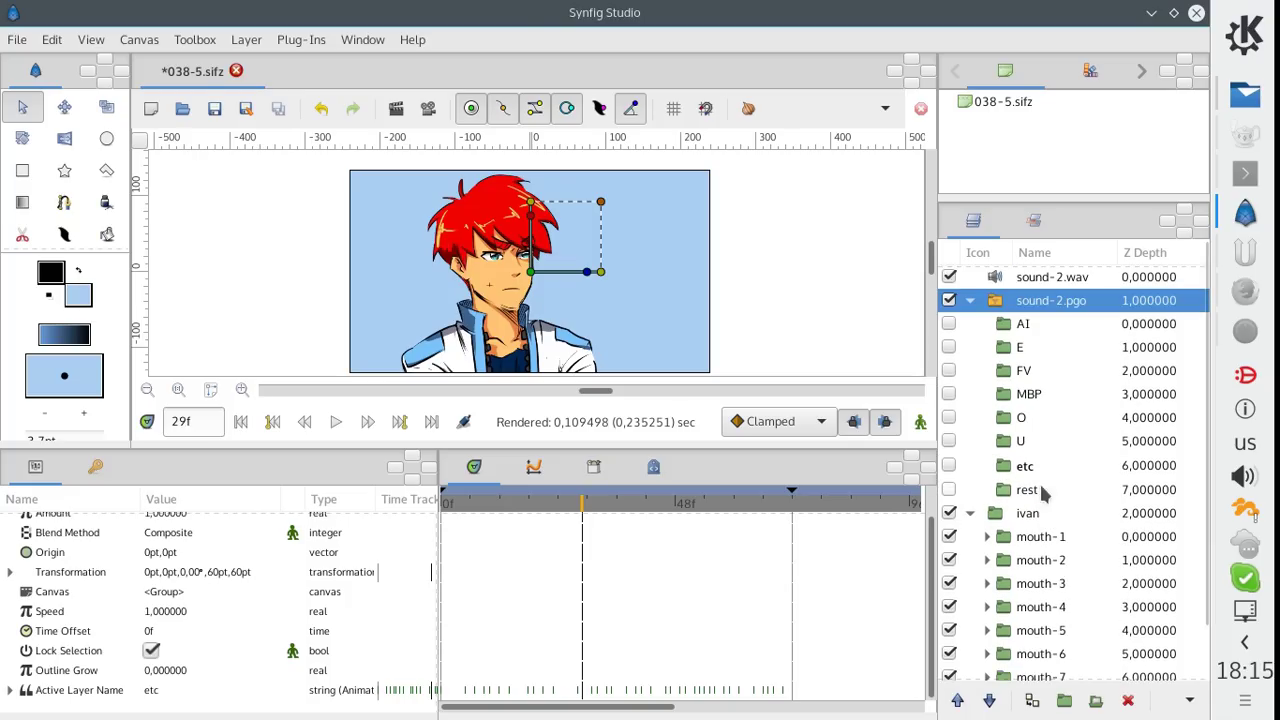
click(970, 300)
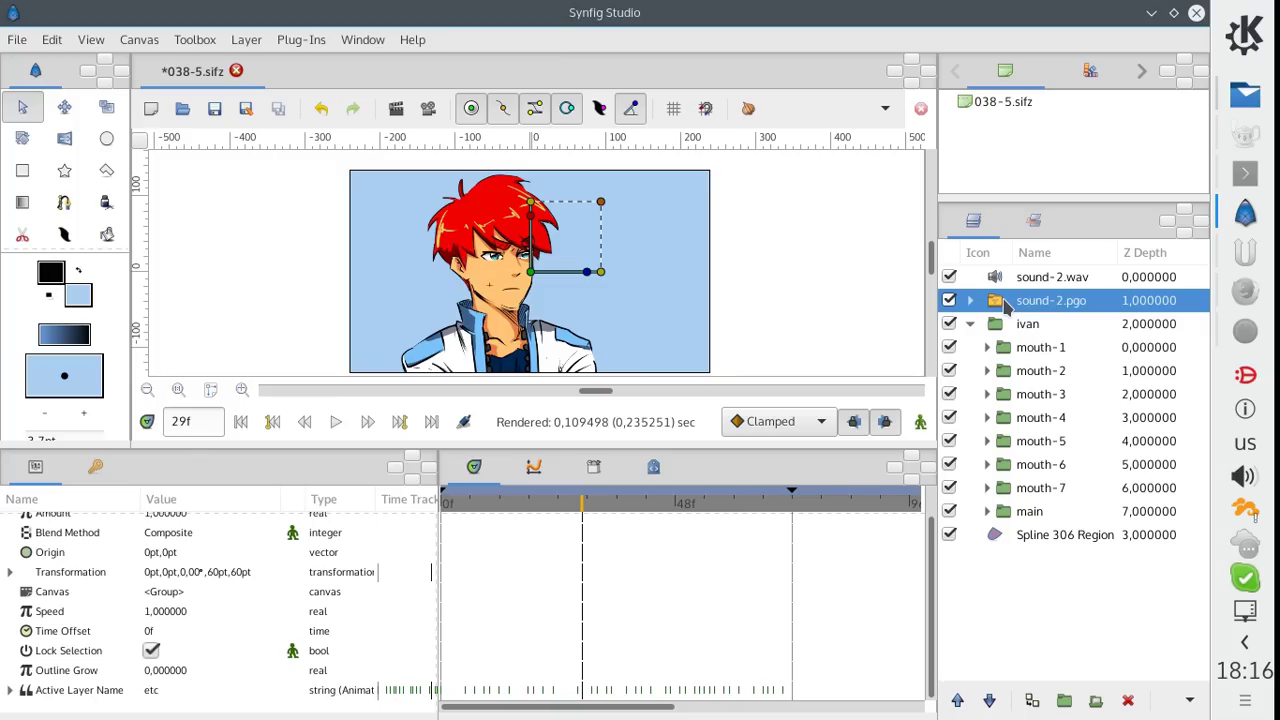
drag(995, 305, 1020, 333)
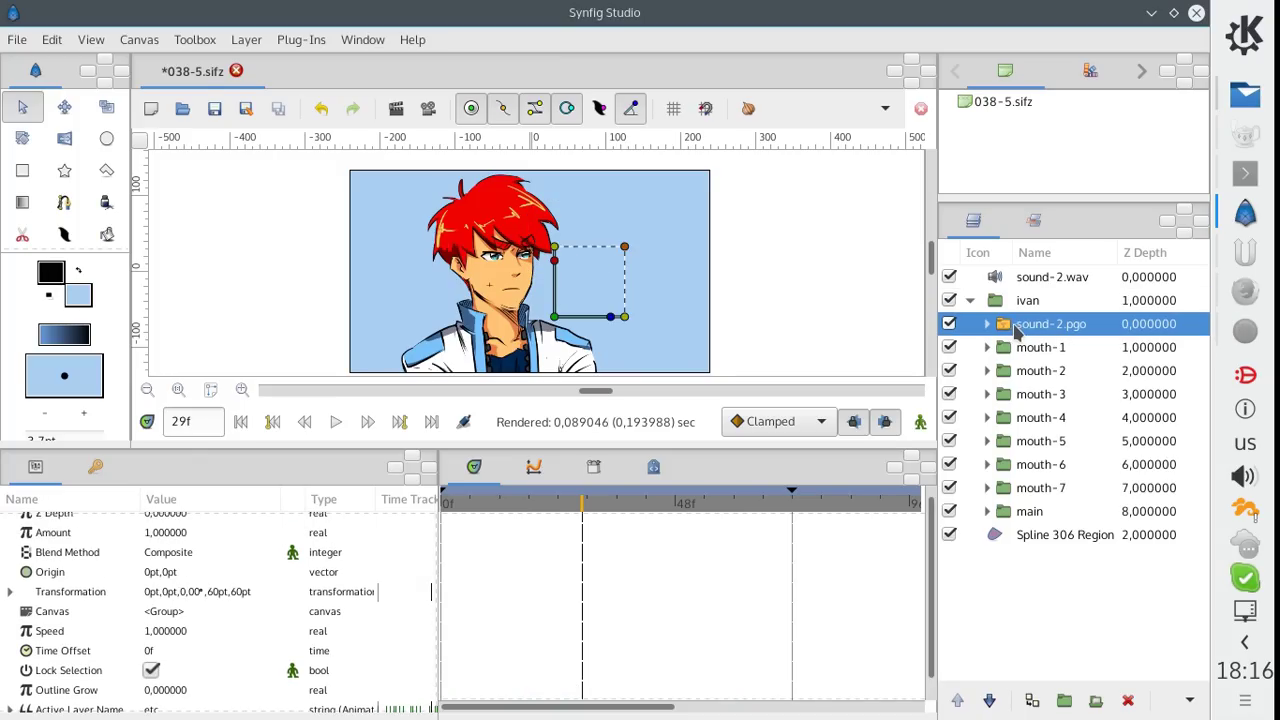
click(989, 701)
click(989, 701)
click(989, 701)
click(989, 701)
click(989, 701)
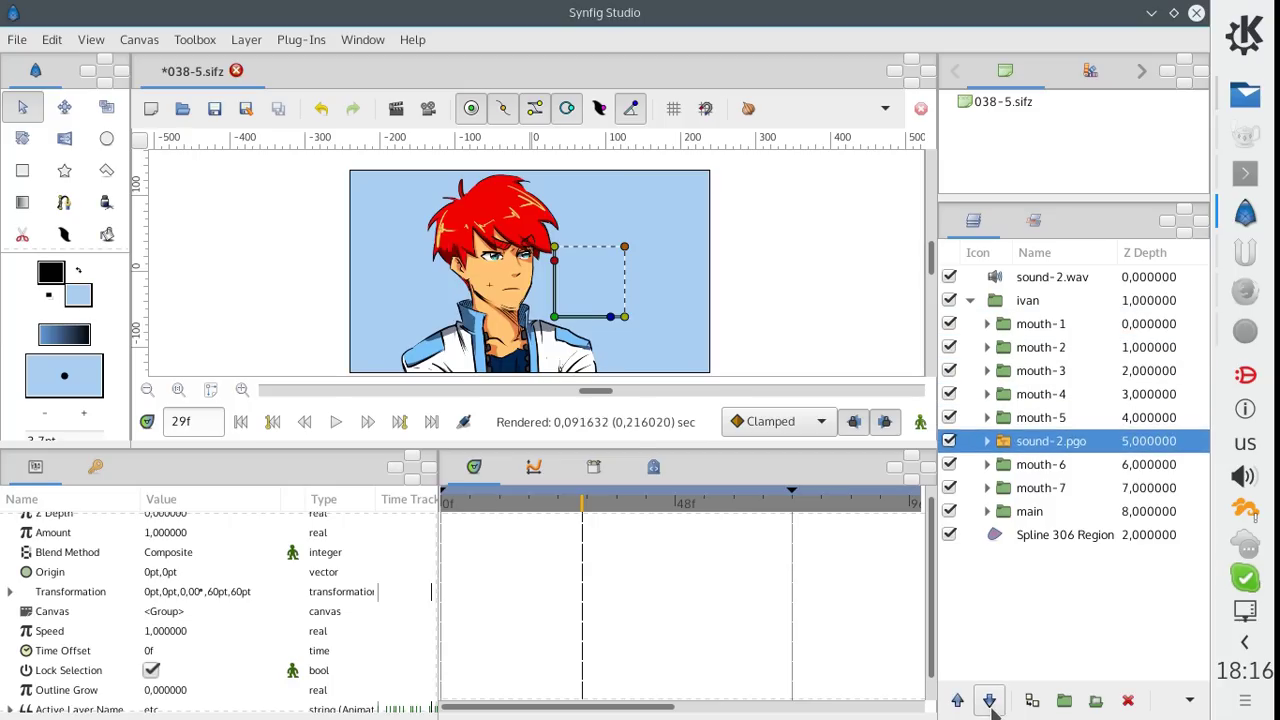
click(989, 701)
click(989, 701)
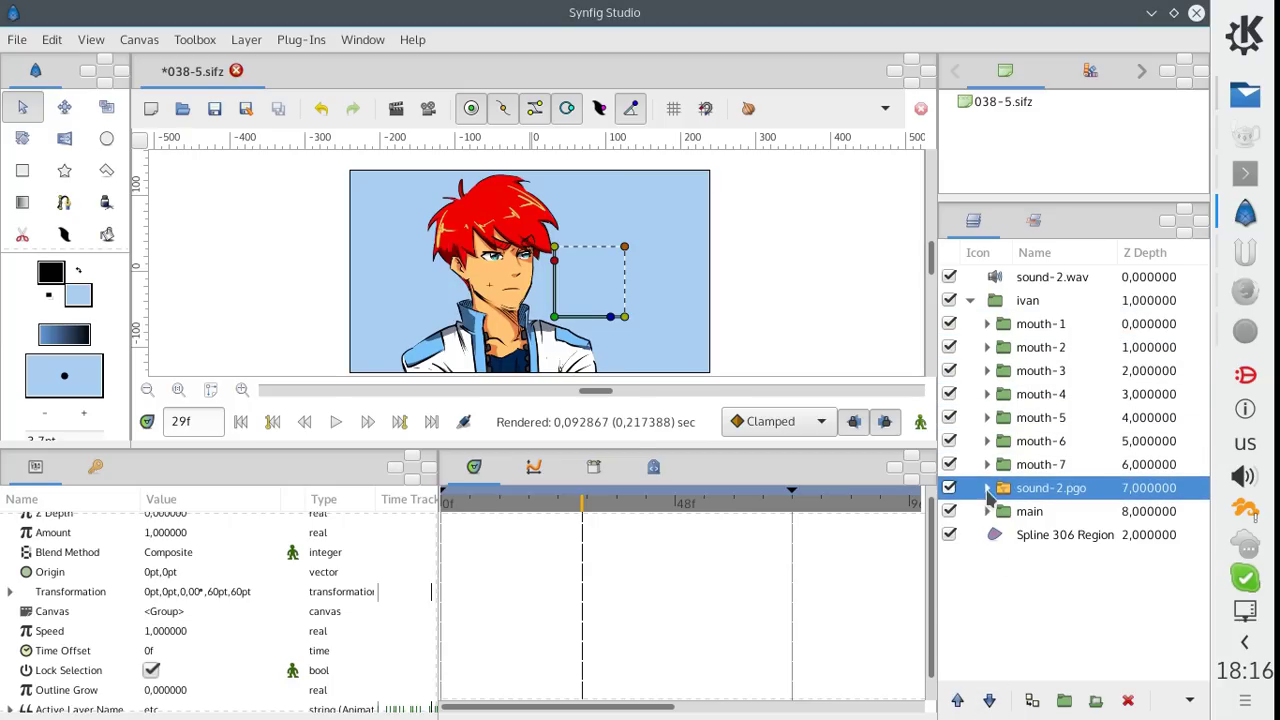
click(987, 488)
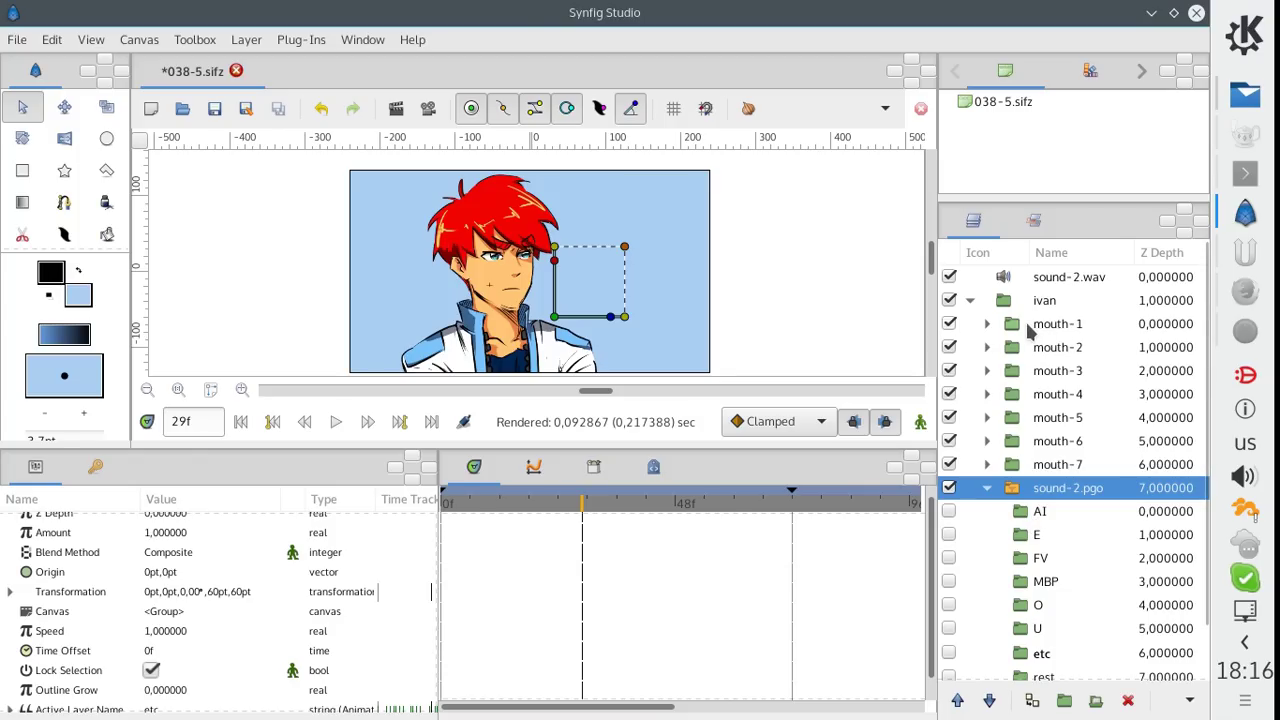
- Put mouth-1 into the rest slot, mouth-2 into E, and mouth-3 into etc
click(1030, 333)
scroll(512, 315, up, 3)
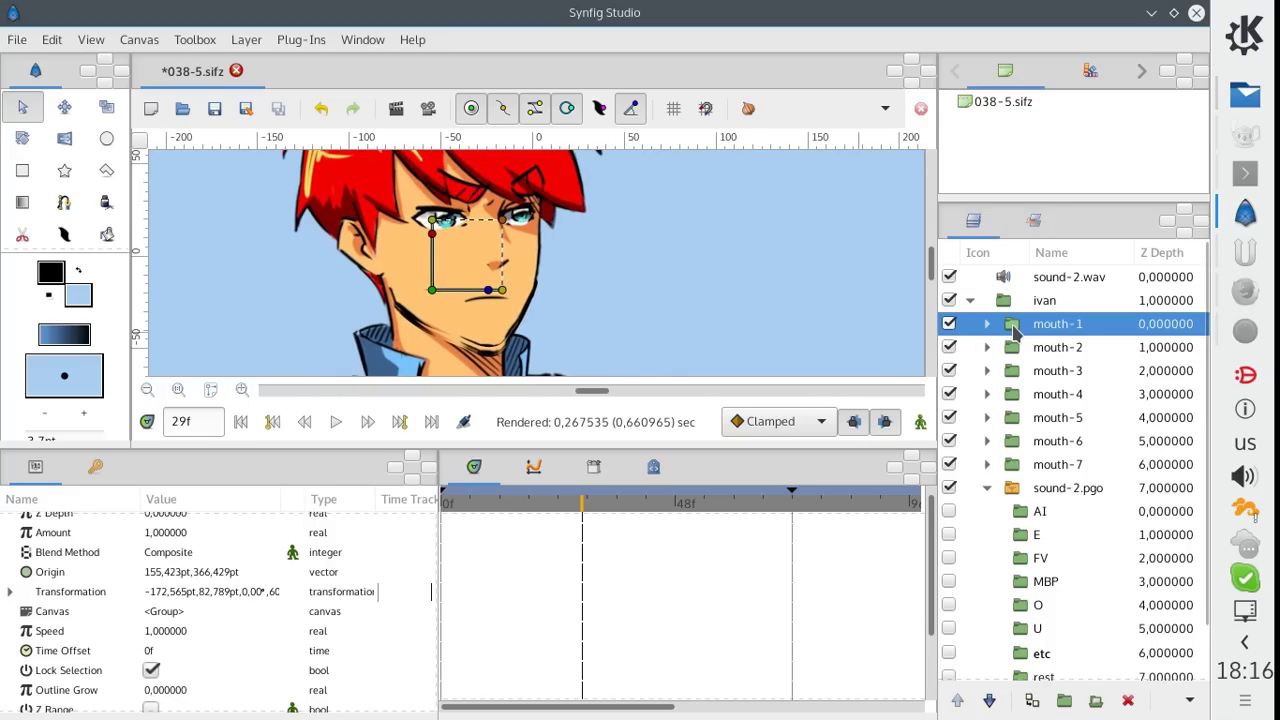
scroll(1015, 332, down, 2)
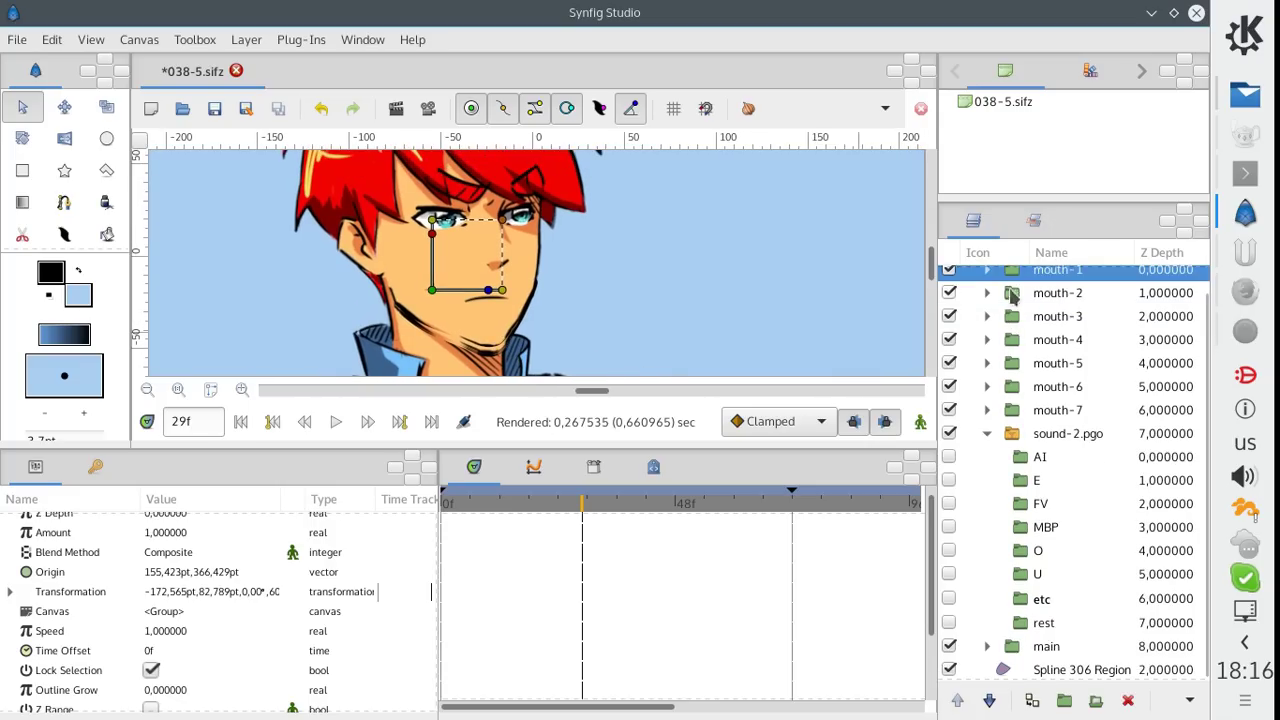
drag(1020, 283, 1059, 628)
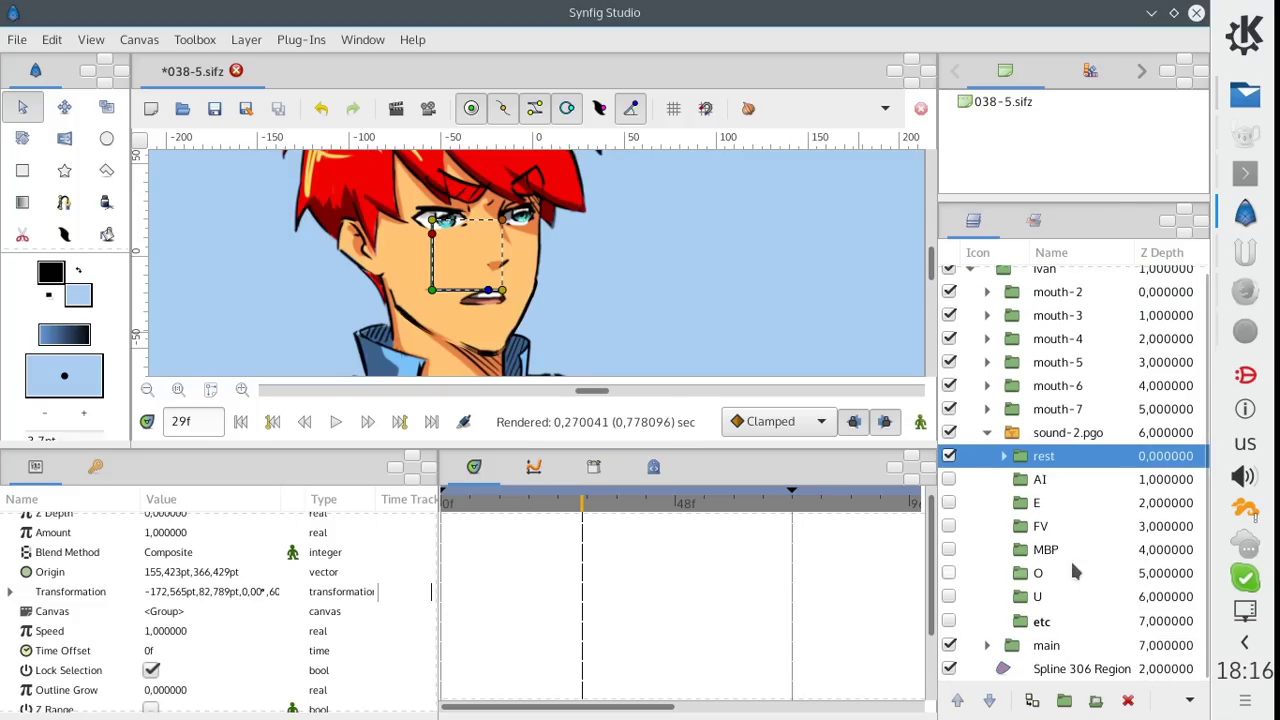
click(1025, 300)
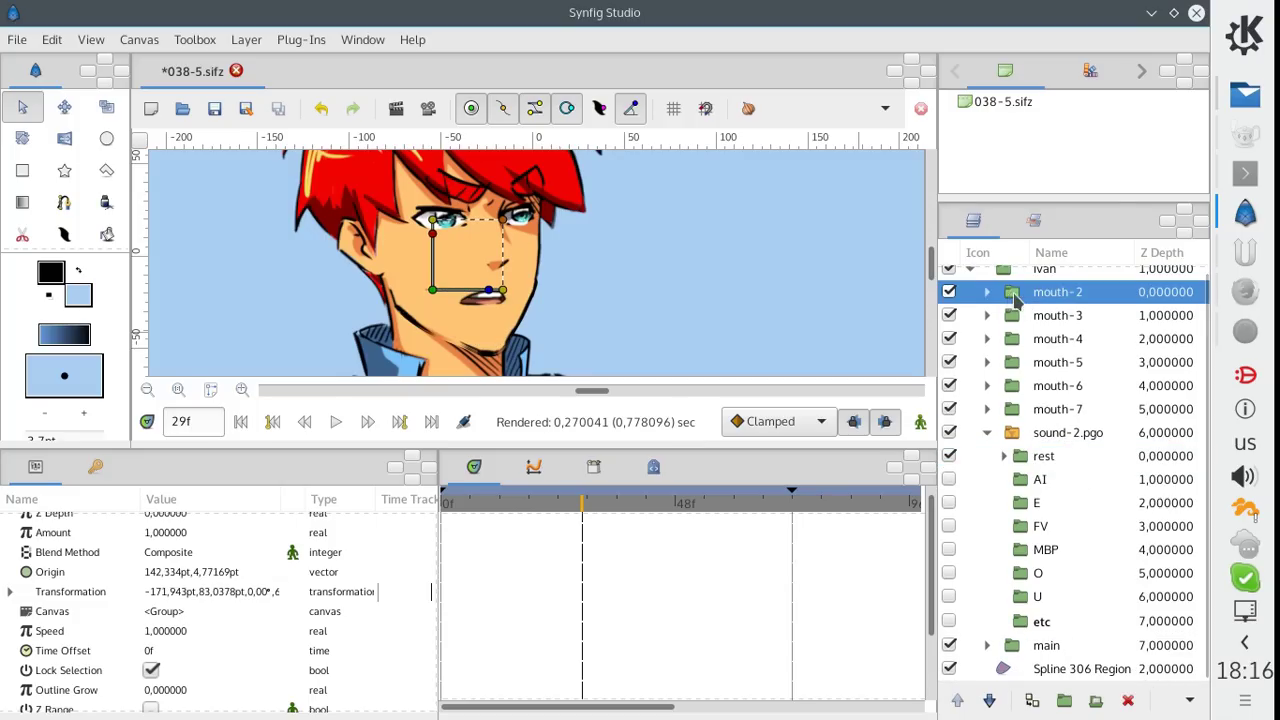
drag(1014, 300, 1032, 503)
click(1014, 323)
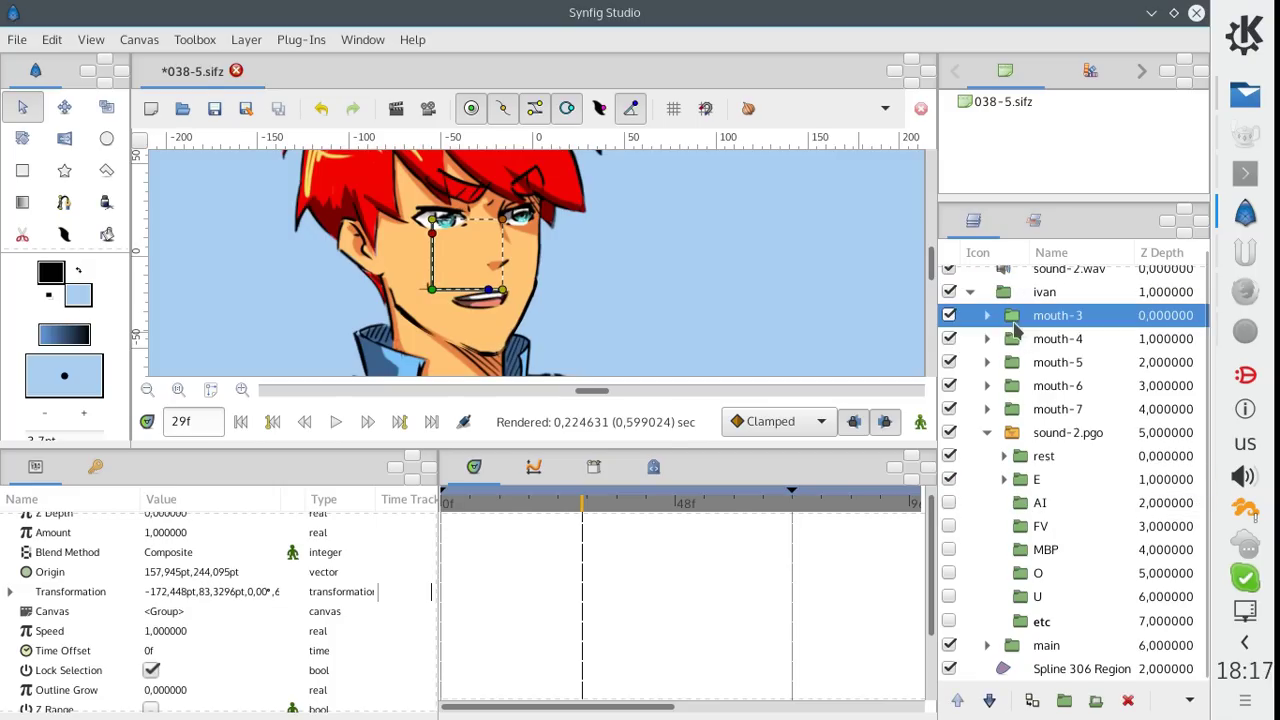
click(950, 316)
click(950, 316)
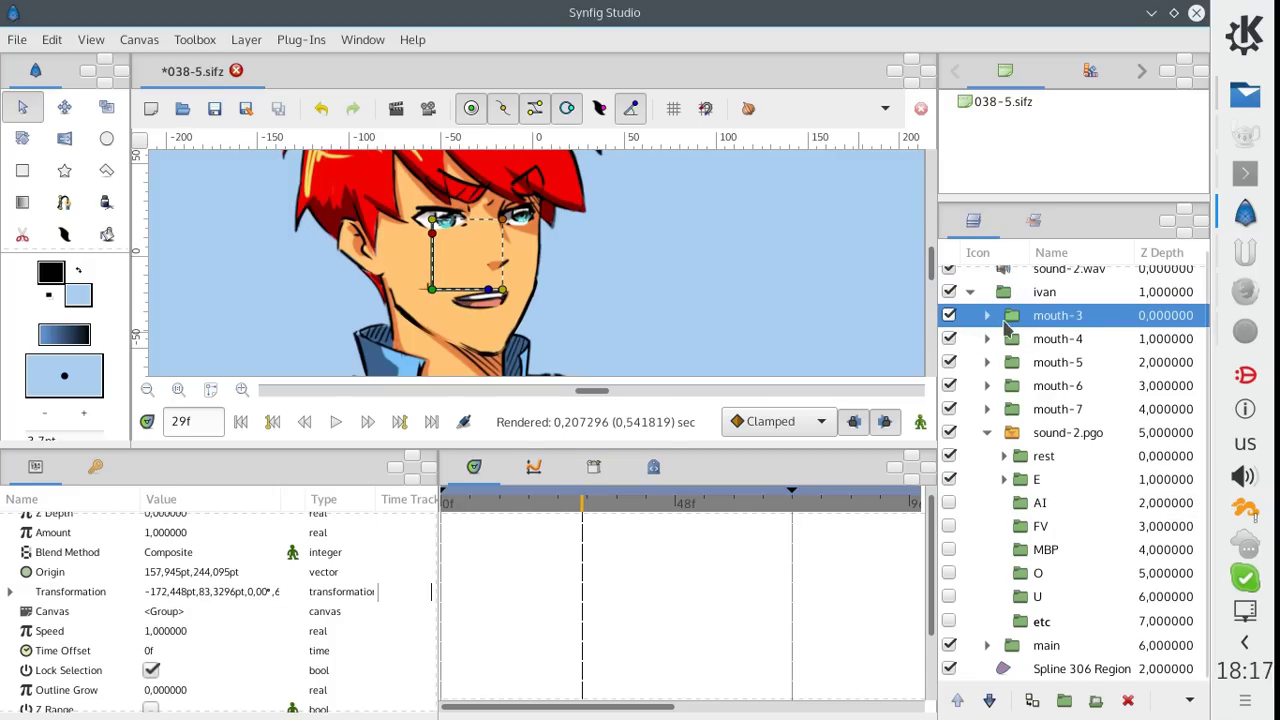
drag(1010, 328, 1044, 623)
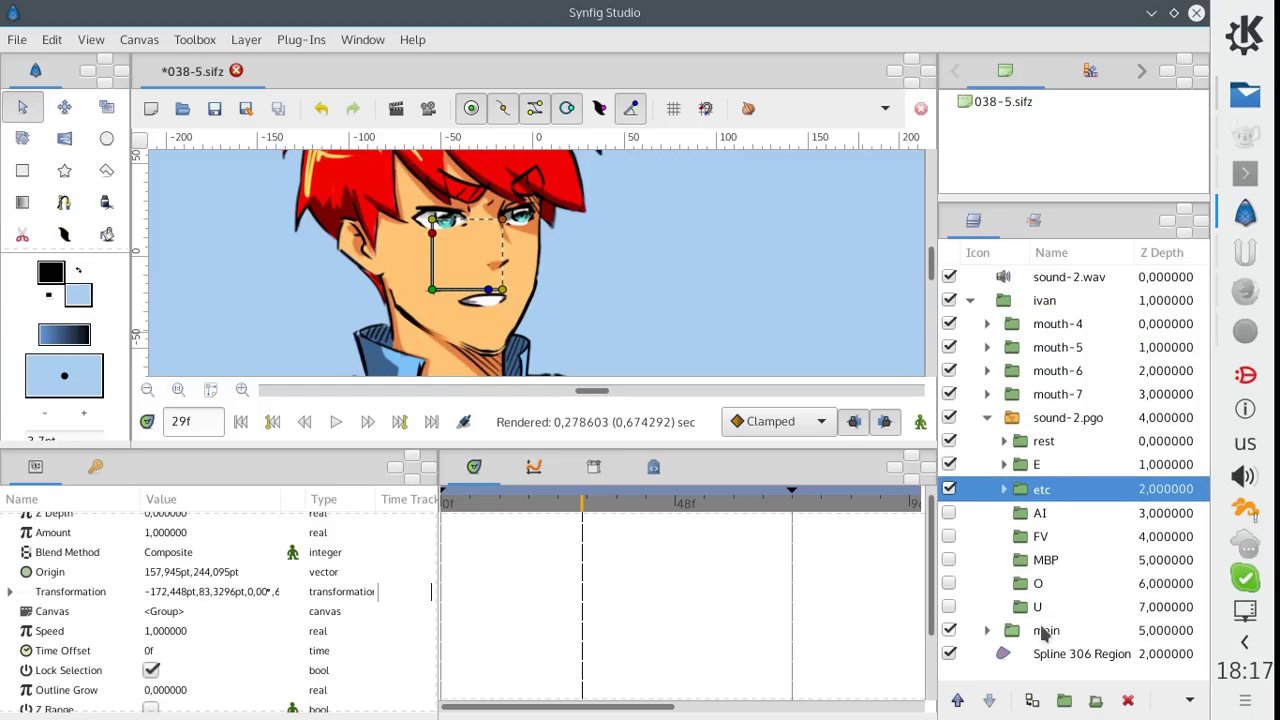
- Put mouth-4 into FV, mouth-5 into MBP, duplicated mouth-6 into O and U, mouth-7 into AI
drag(1018, 336, 1050, 540)
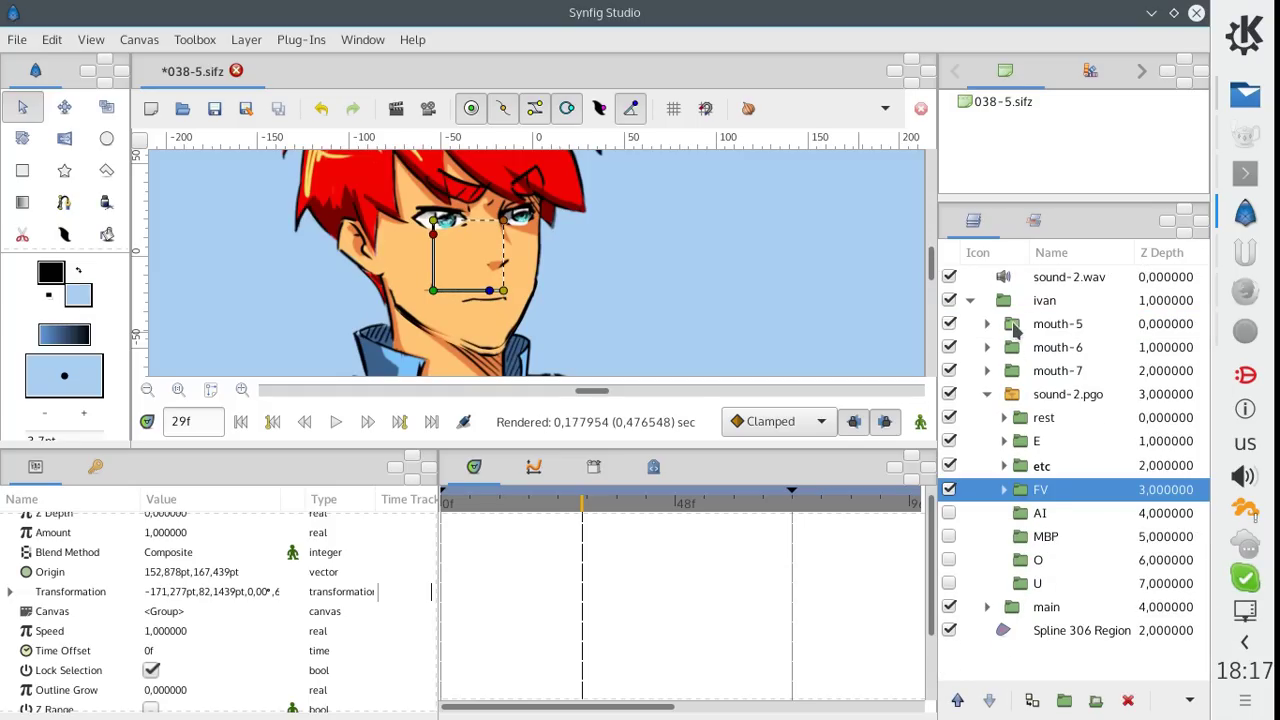
drag(1015, 332, 1038, 540)
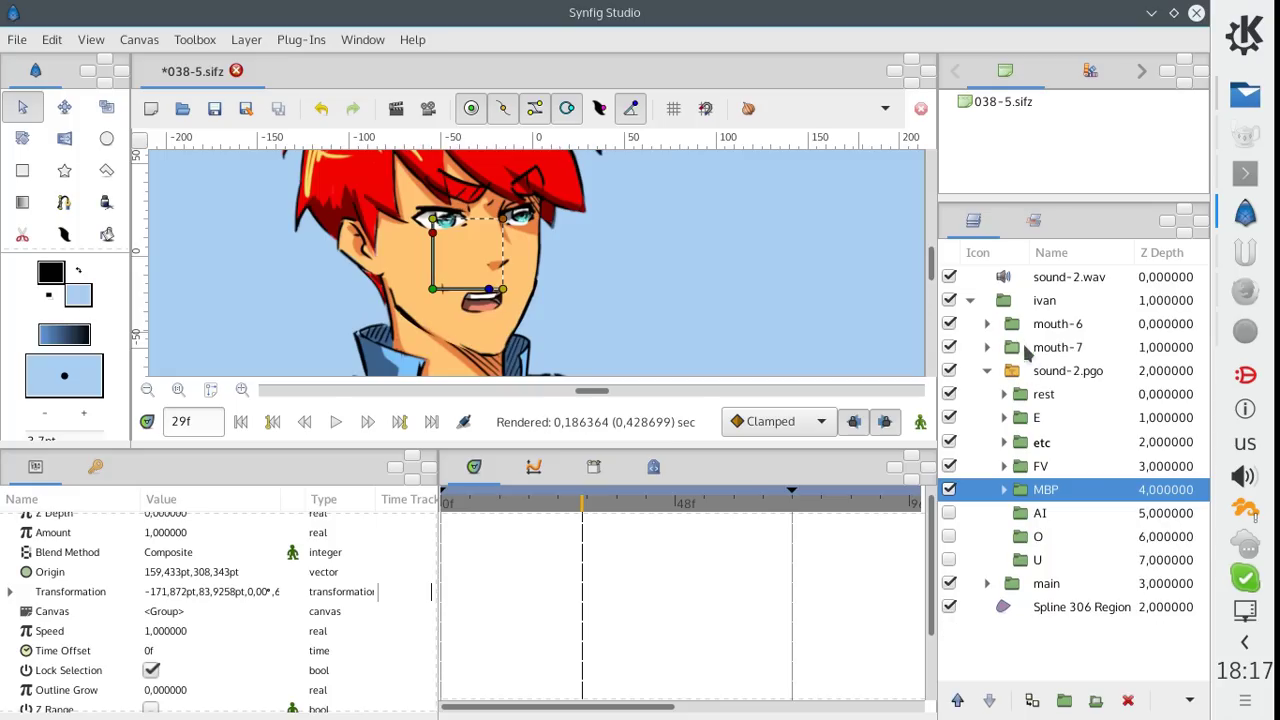
click(1017, 332)
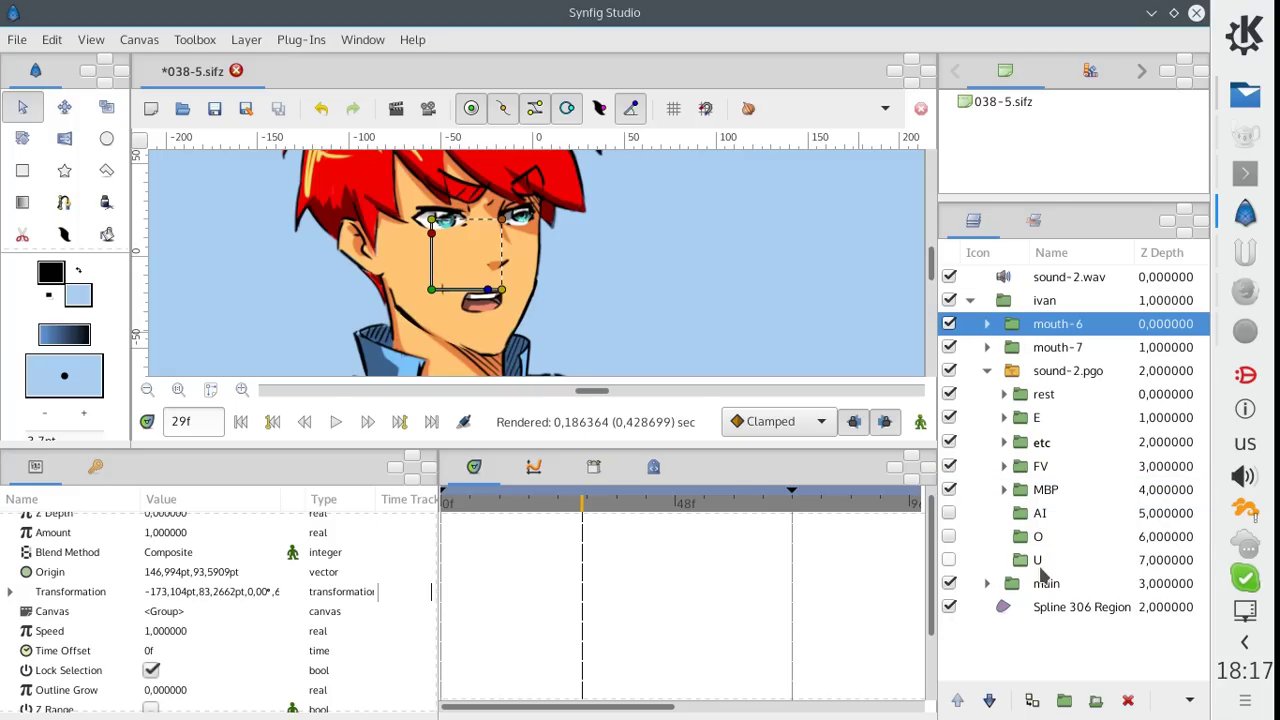
click(1033, 698)
drag(1017, 336, 1036, 556)
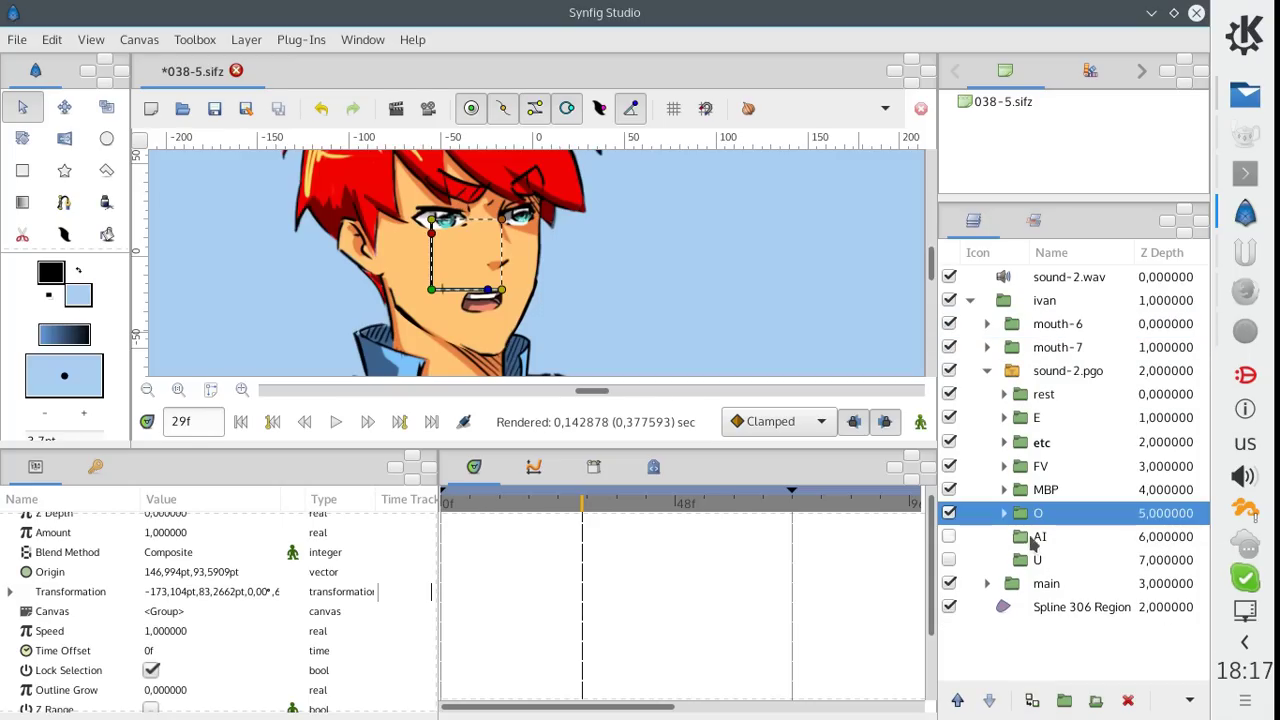
click(1021, 334)
drag(1021, 336, 1045, 515)
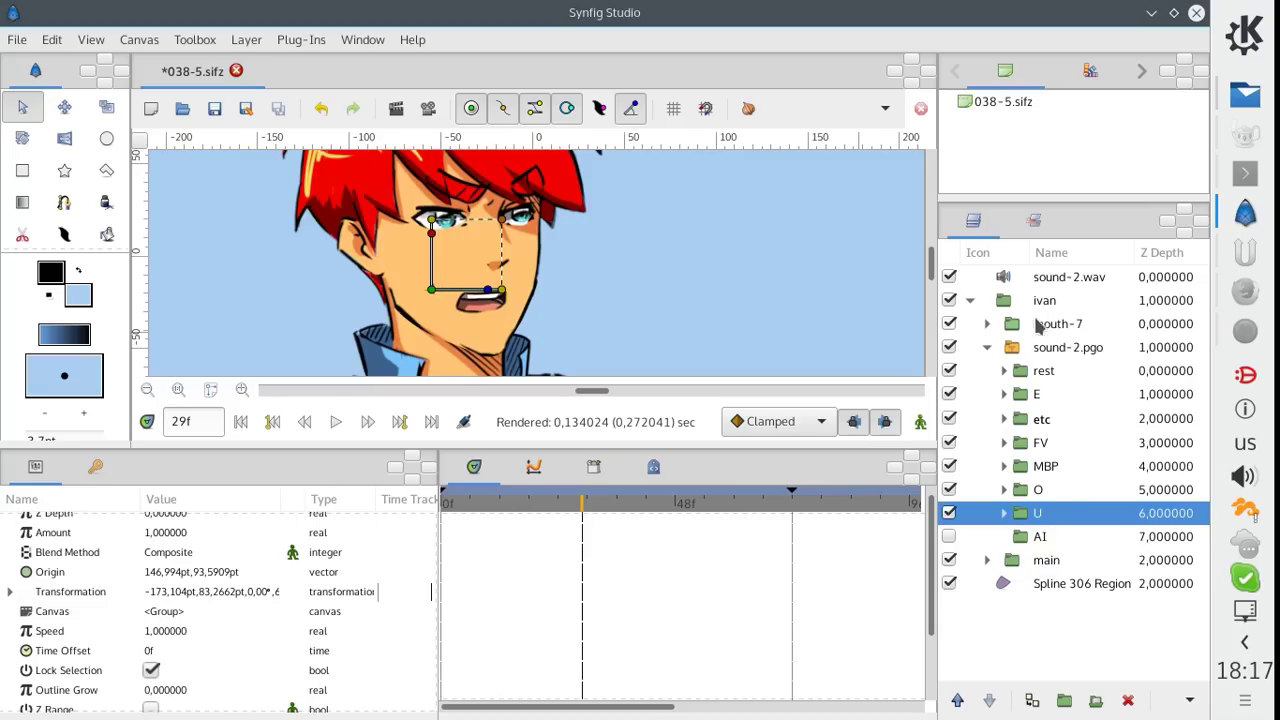
click(1023, 331)
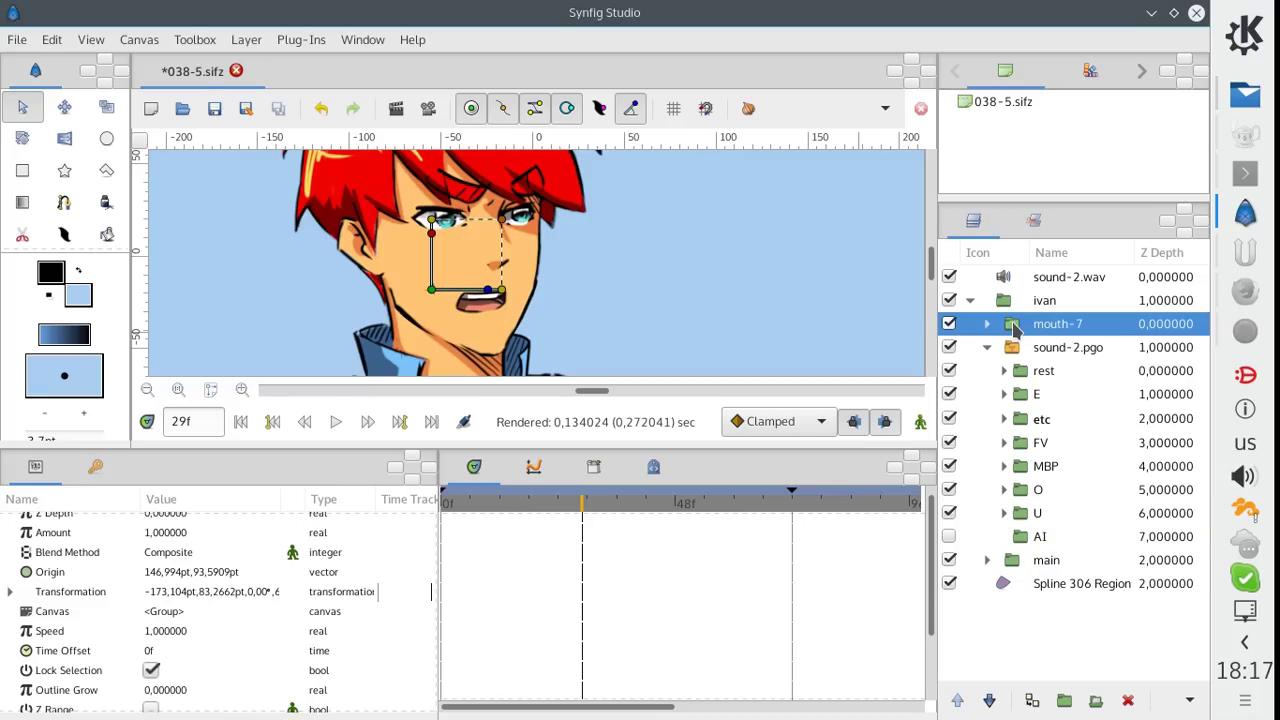
drag(1015, 331, 1043, 540)
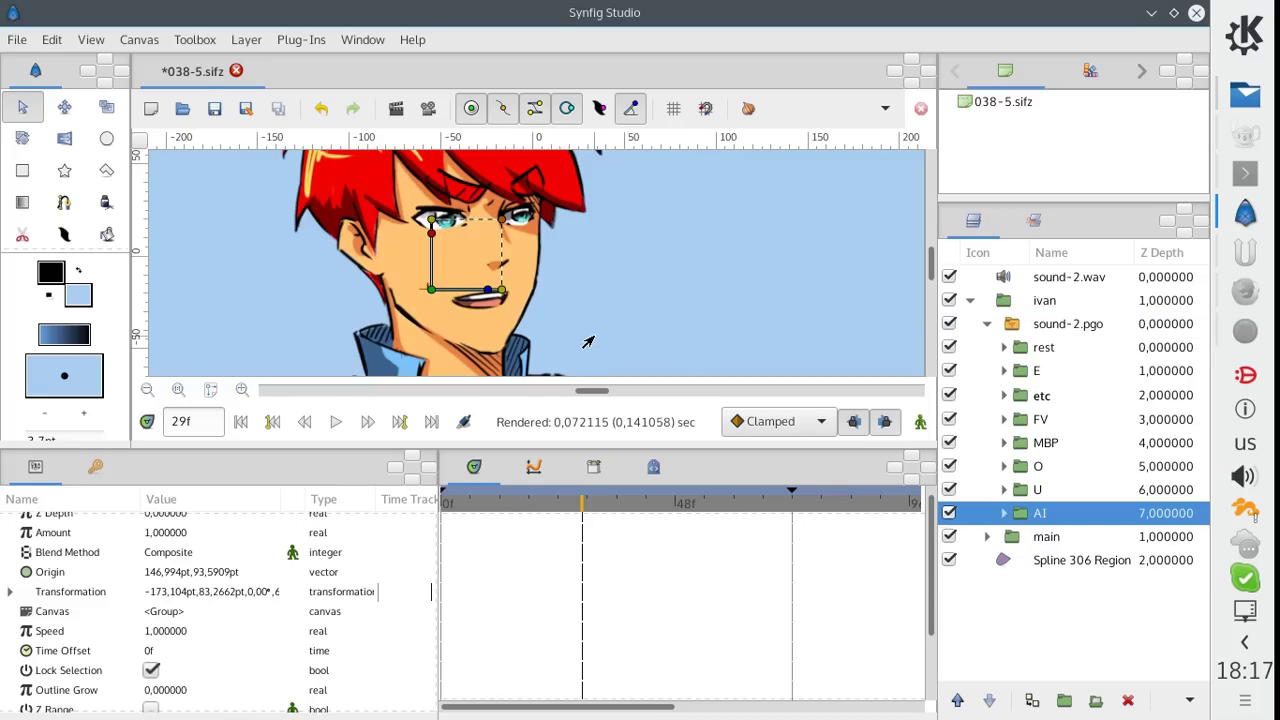
ctrl+scroll(582, 336, down, 5)
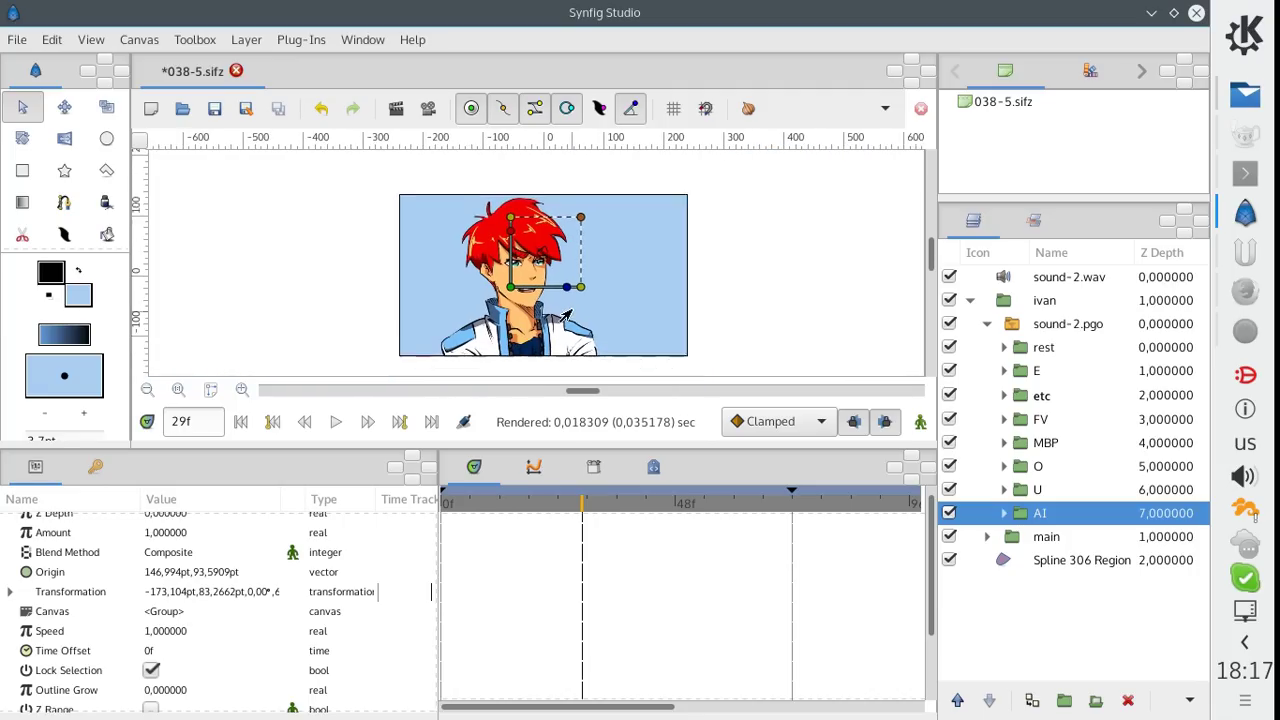
drag(566, 316, 545, 307)
click(660, 270)
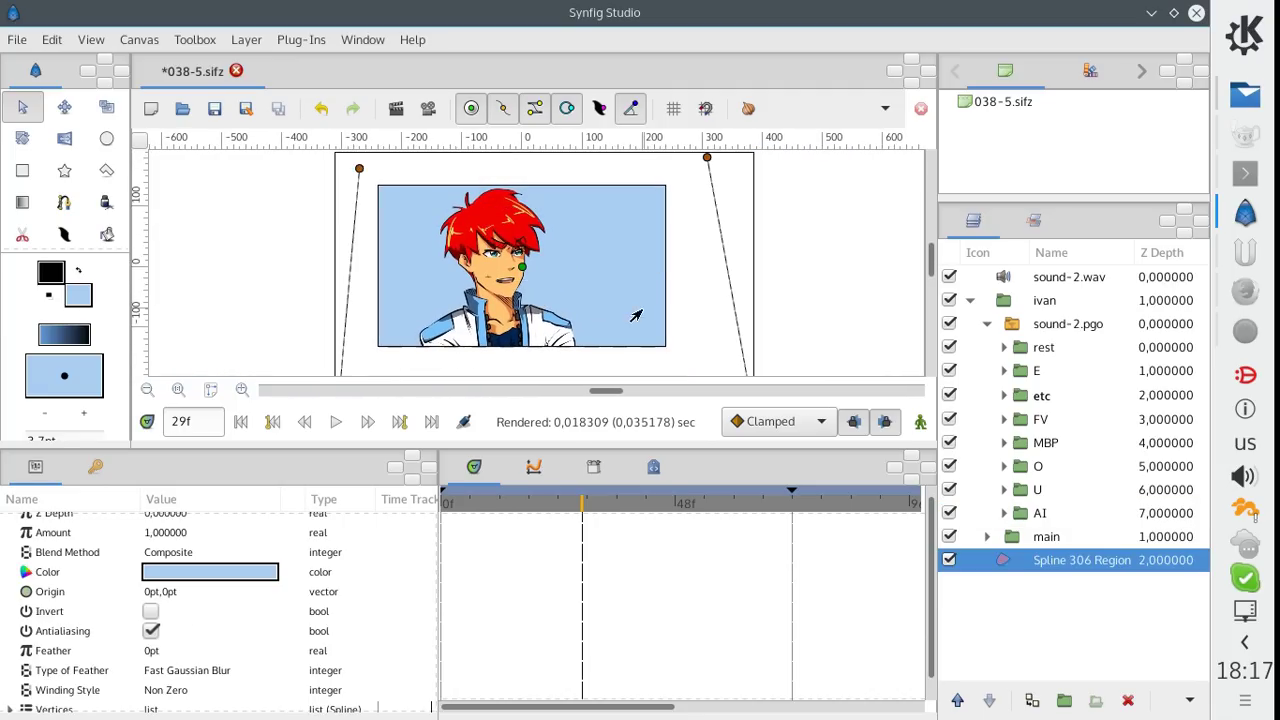
click(335, 424)
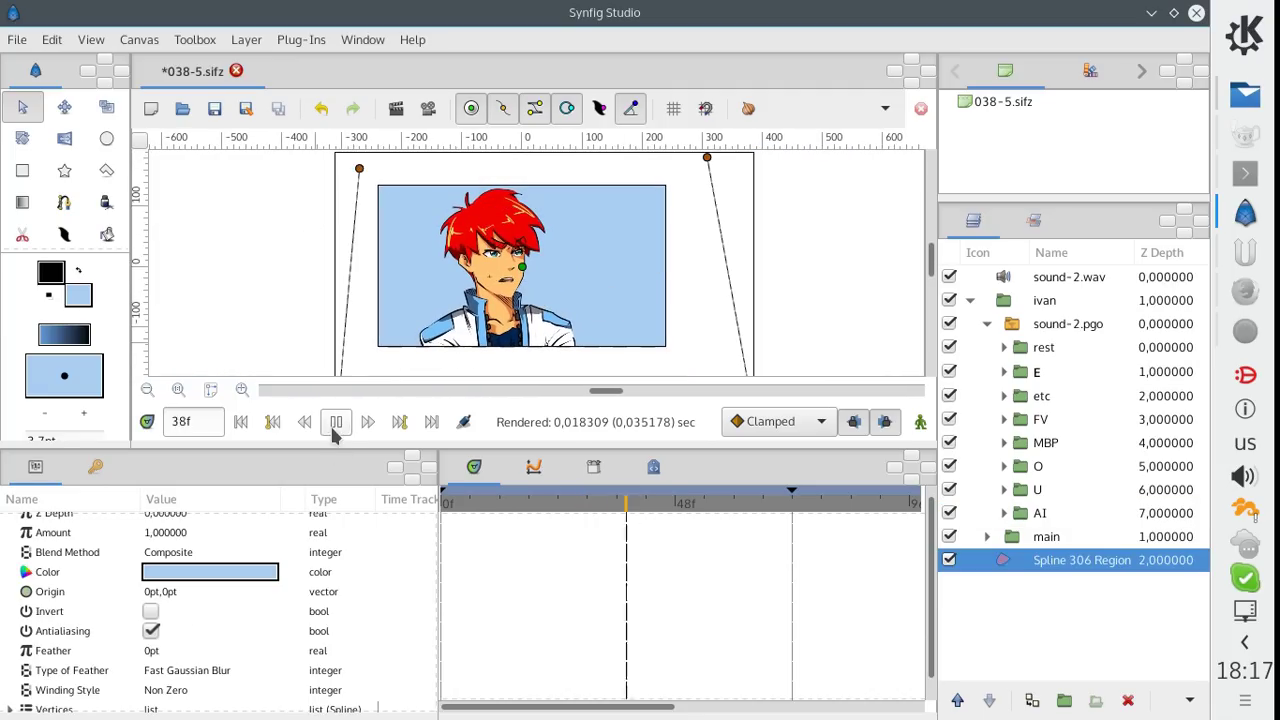
click(335, 424)
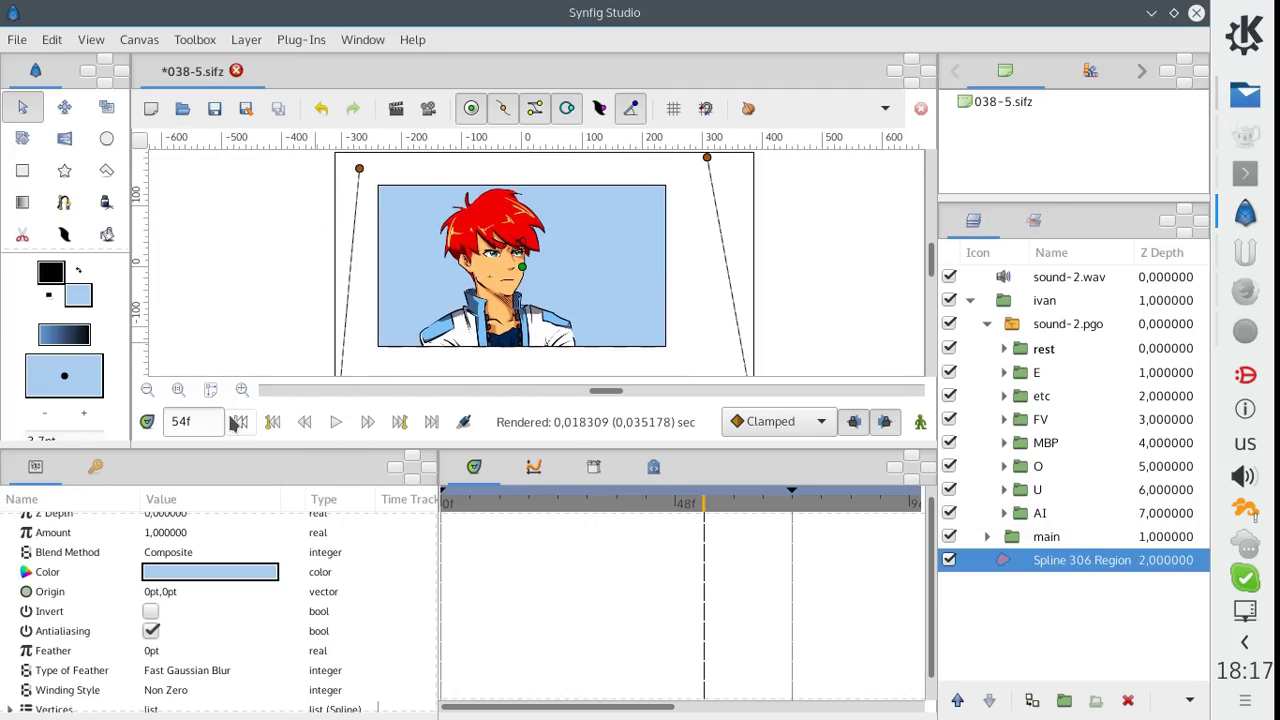
click(335, 424)
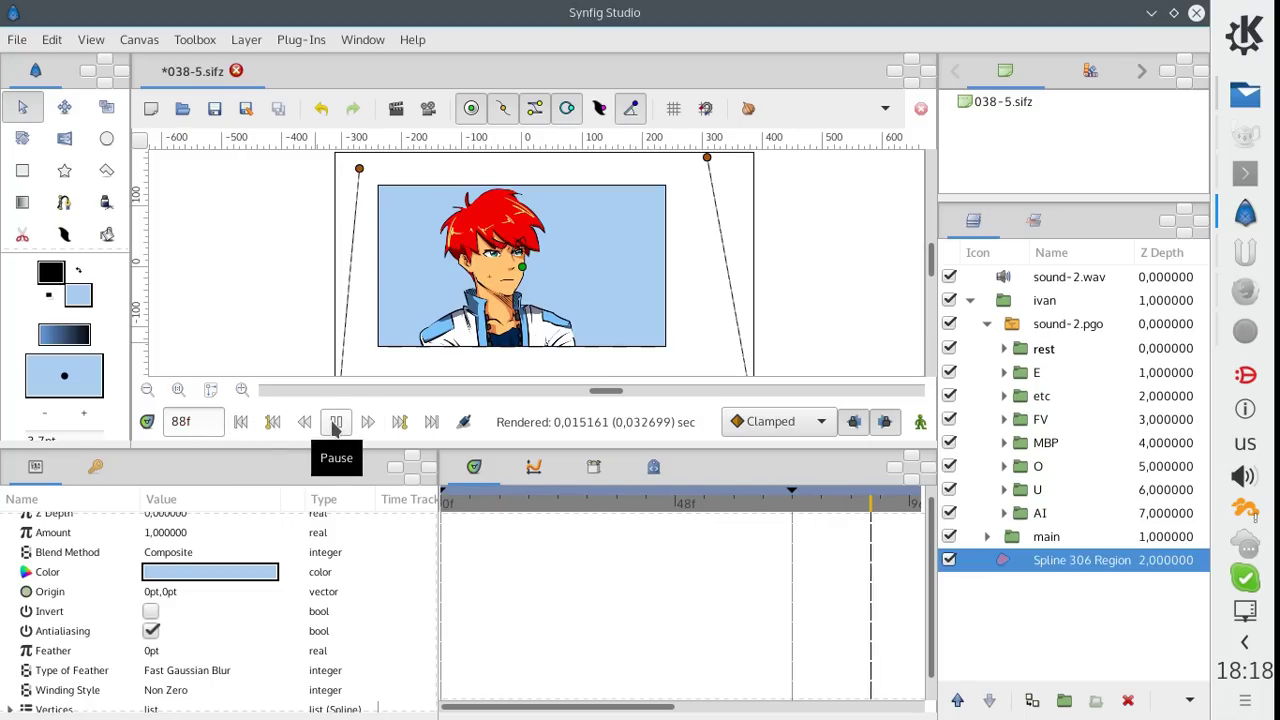
click(335, 424)
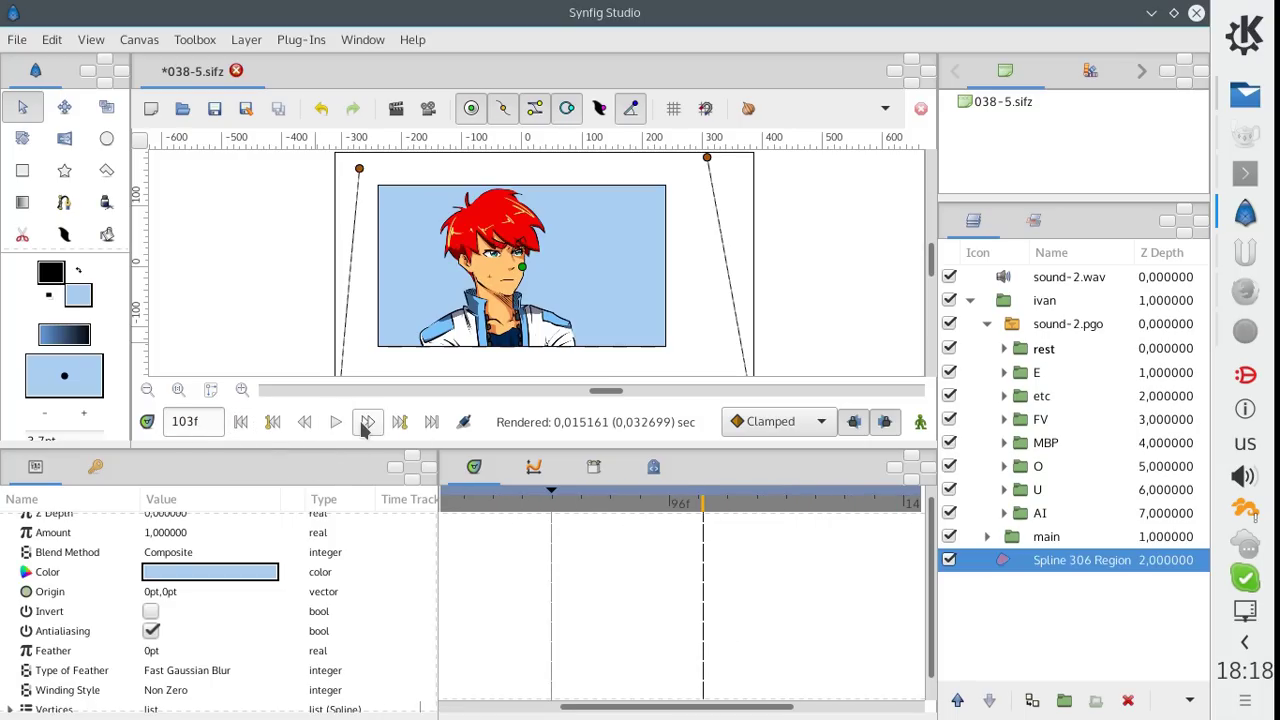
click(239, 422)
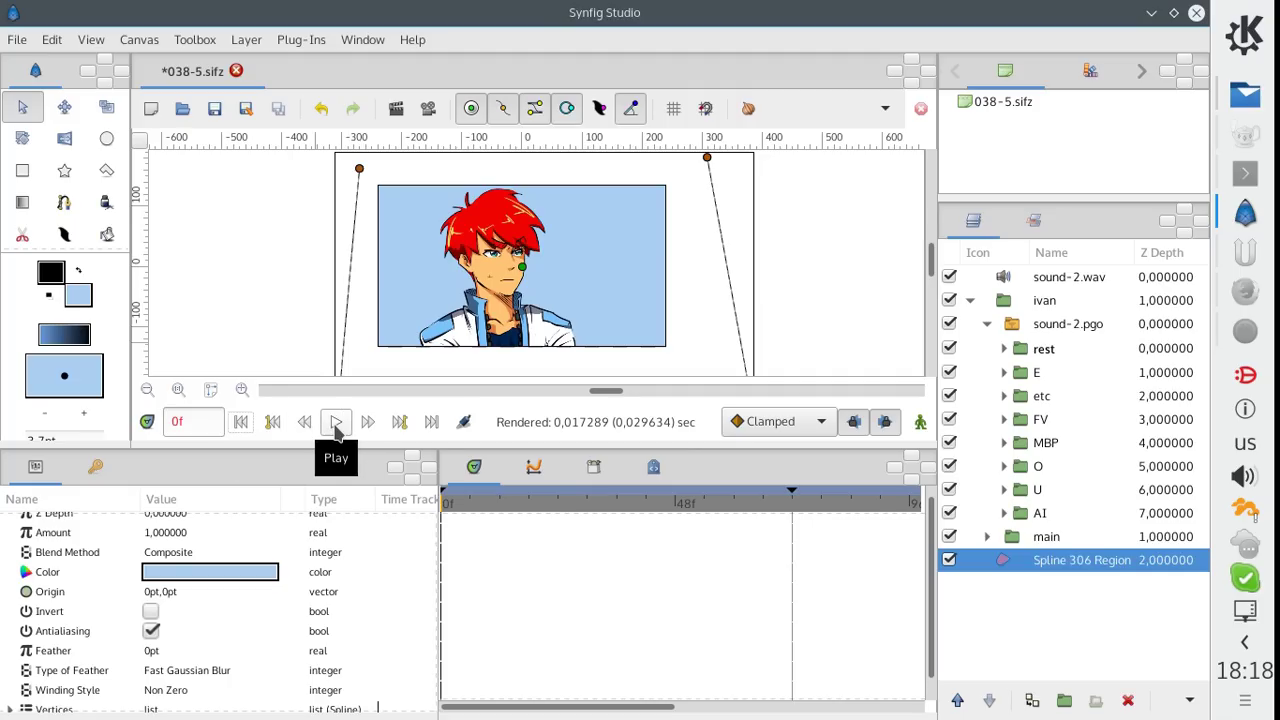
- Add a Stroboscope layer above the sound-2.pgo group
click(1031, 326)
right_click(1031, 328)
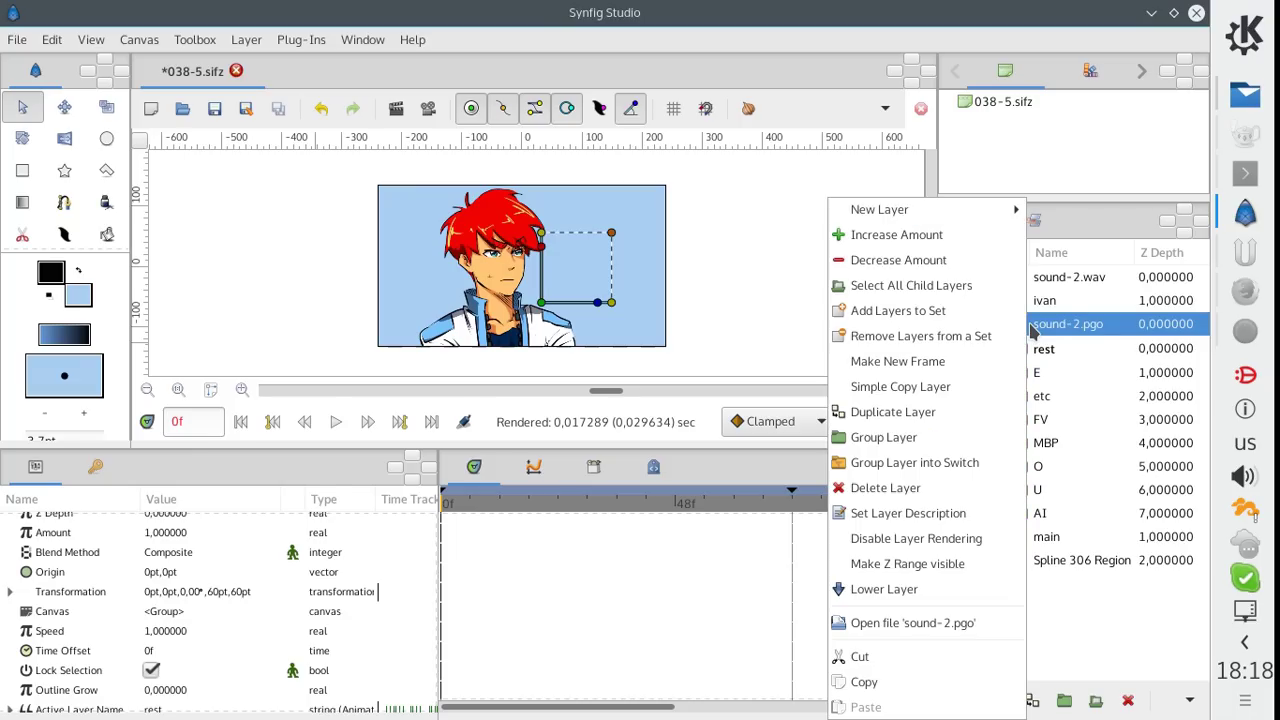
mouse_move(857, 209)
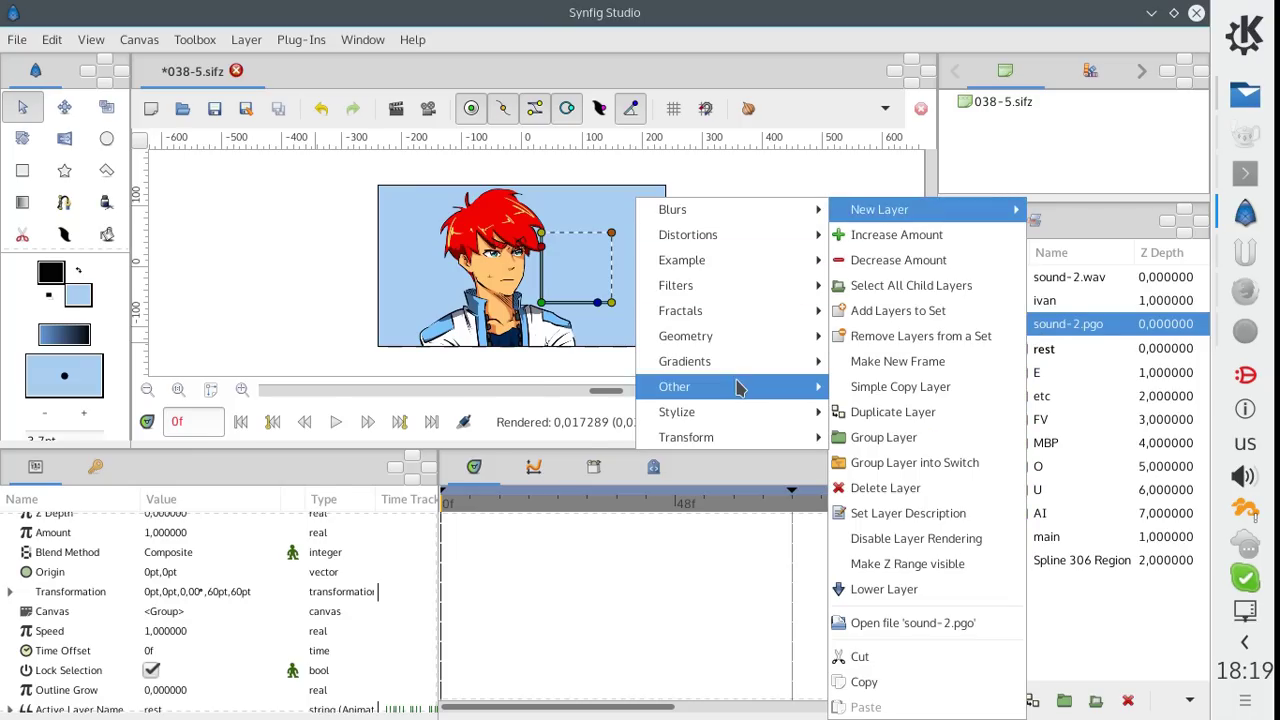
mouse_move(740, 386)
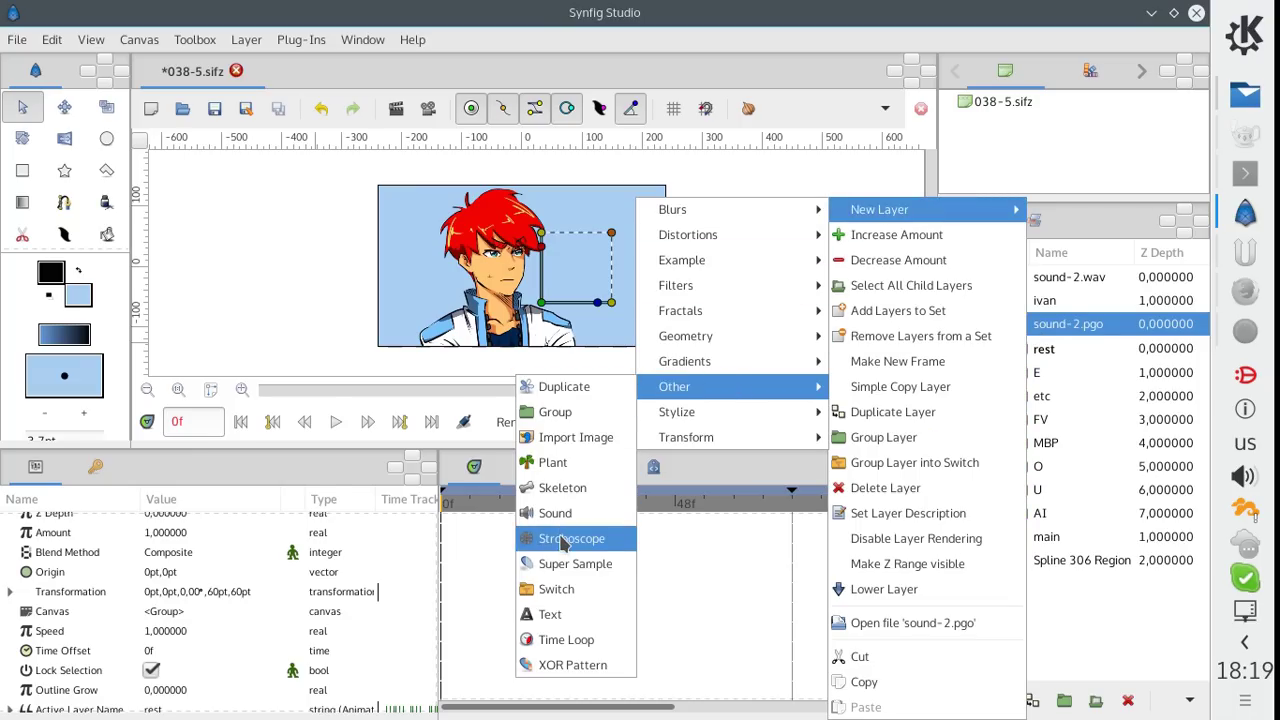
click(560, 537)
- Set the Stroboscope frequency to 12 and preview the animation
click(190, 545)
click(268, 495)
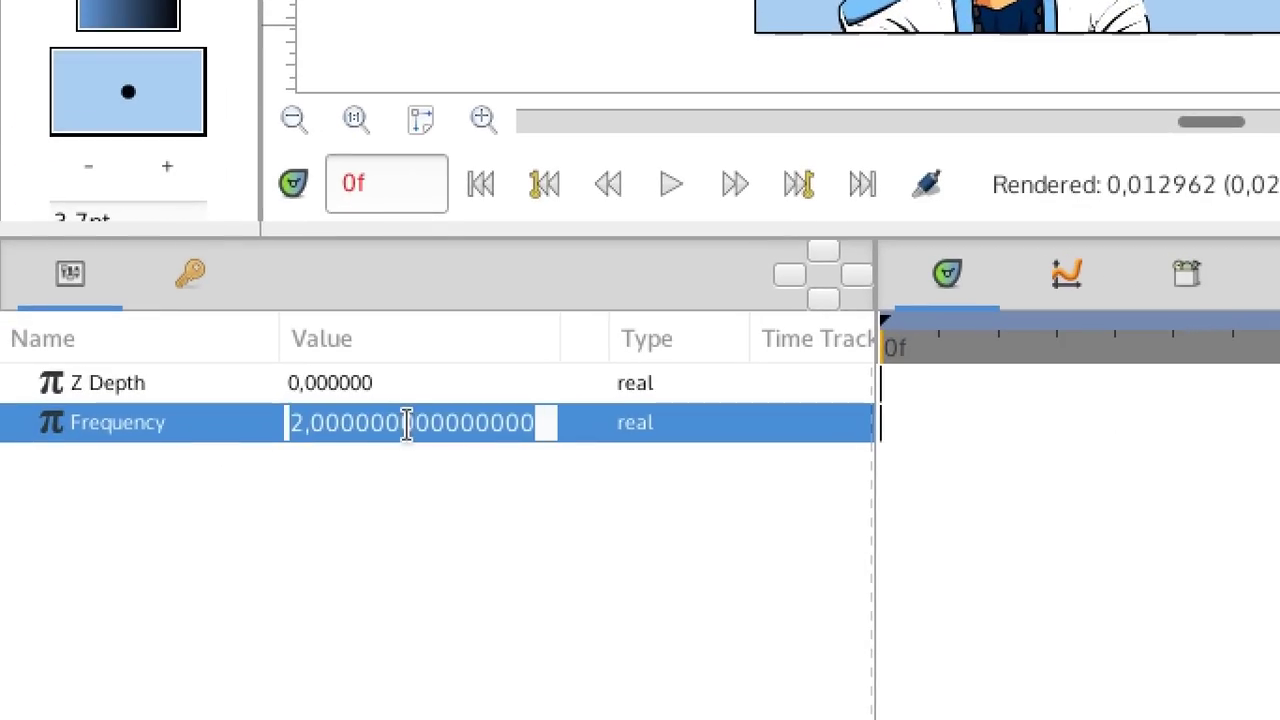
text(12)
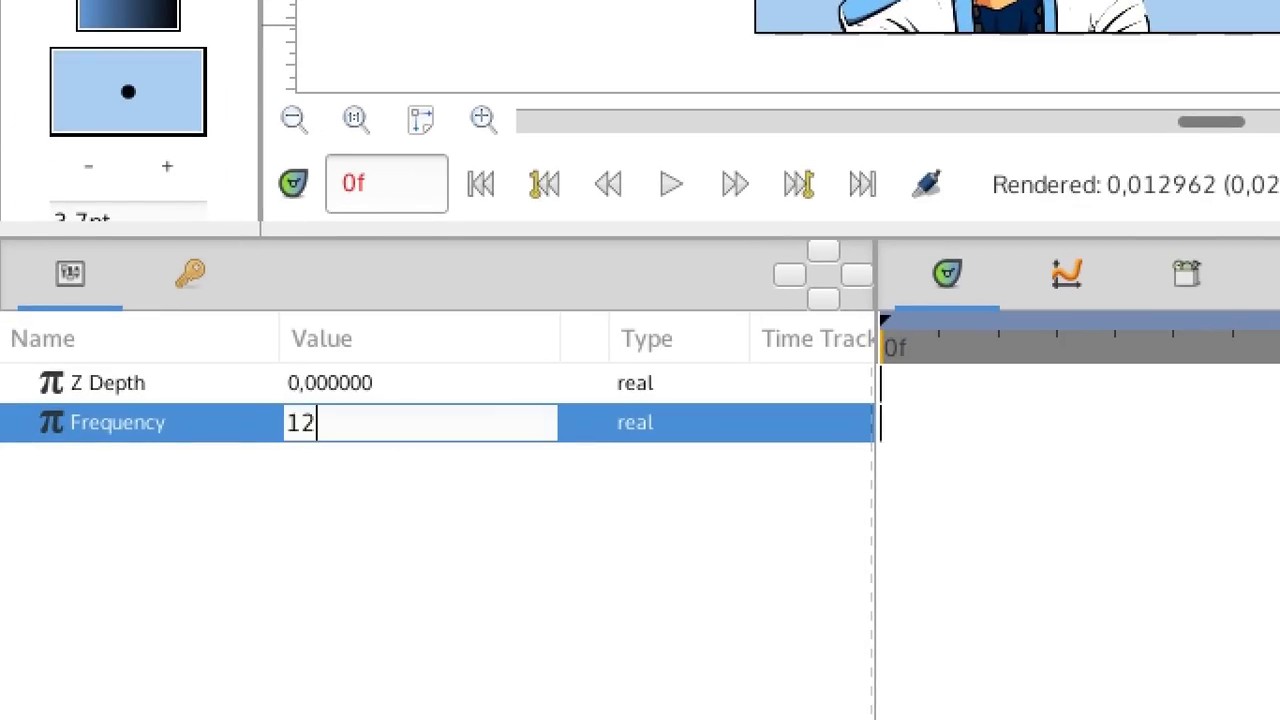
key(Return)
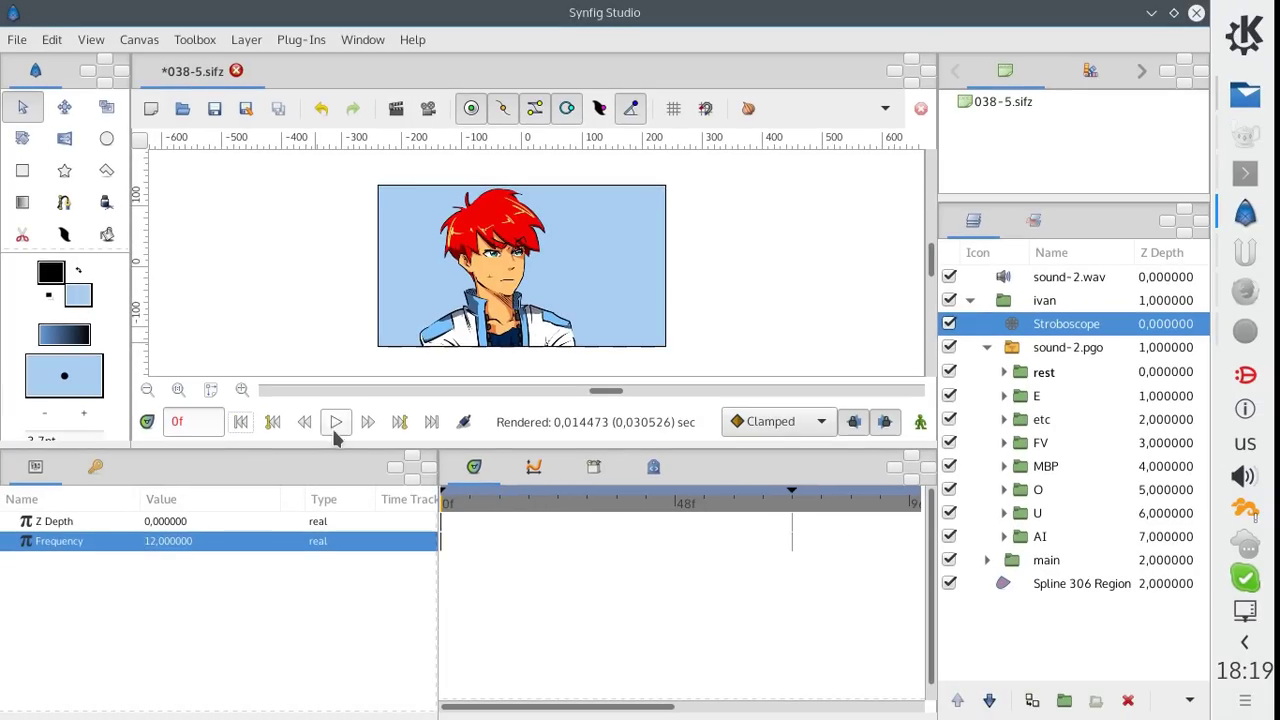
click(334, 432)
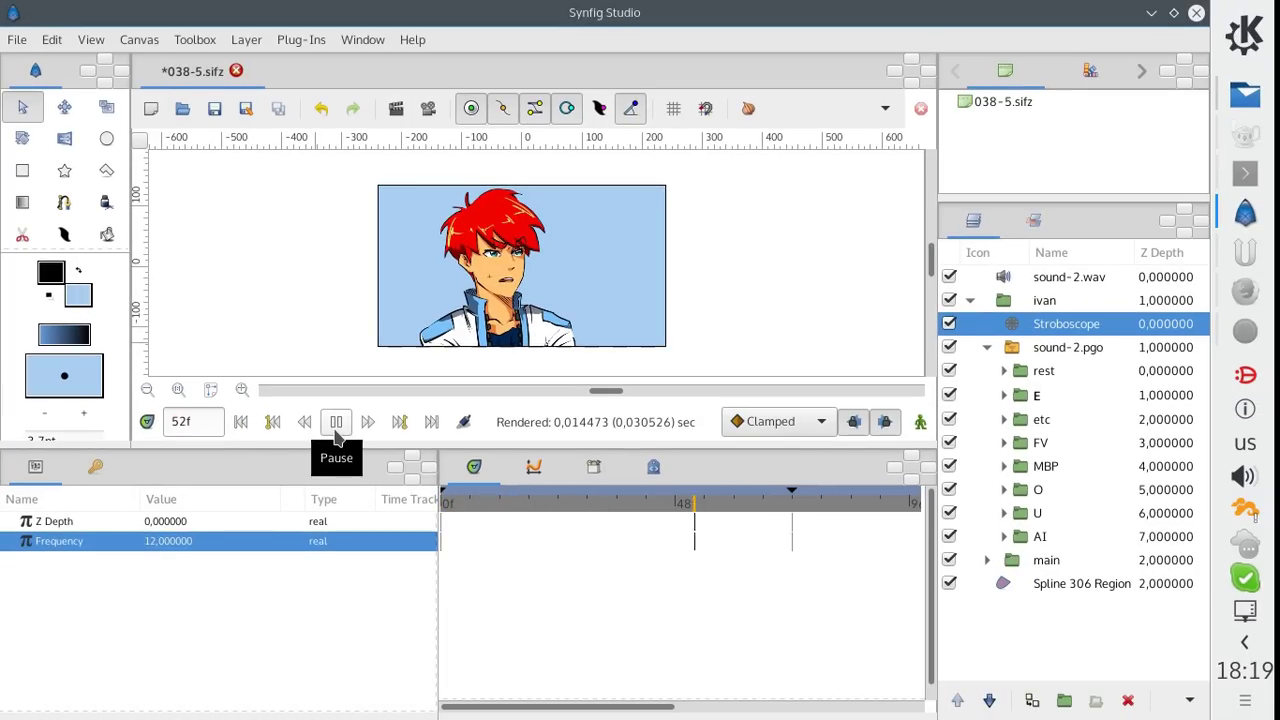
click(336, 422)
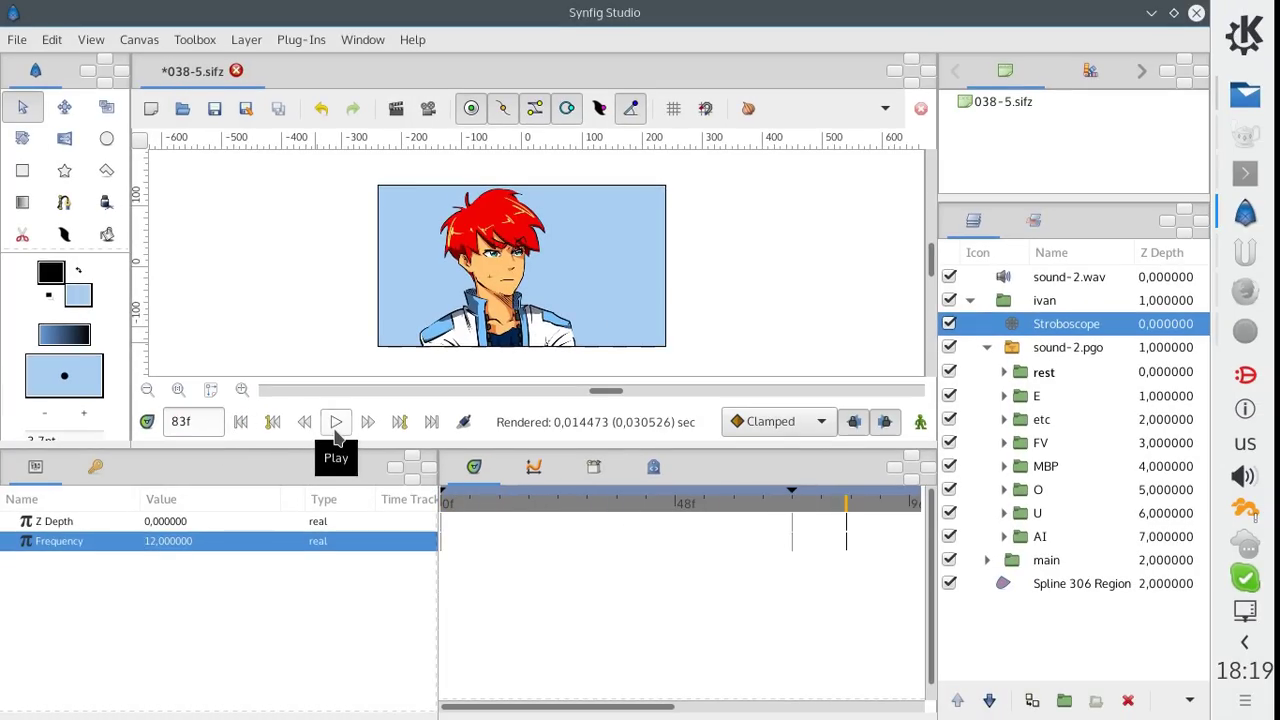
click(243, 421)
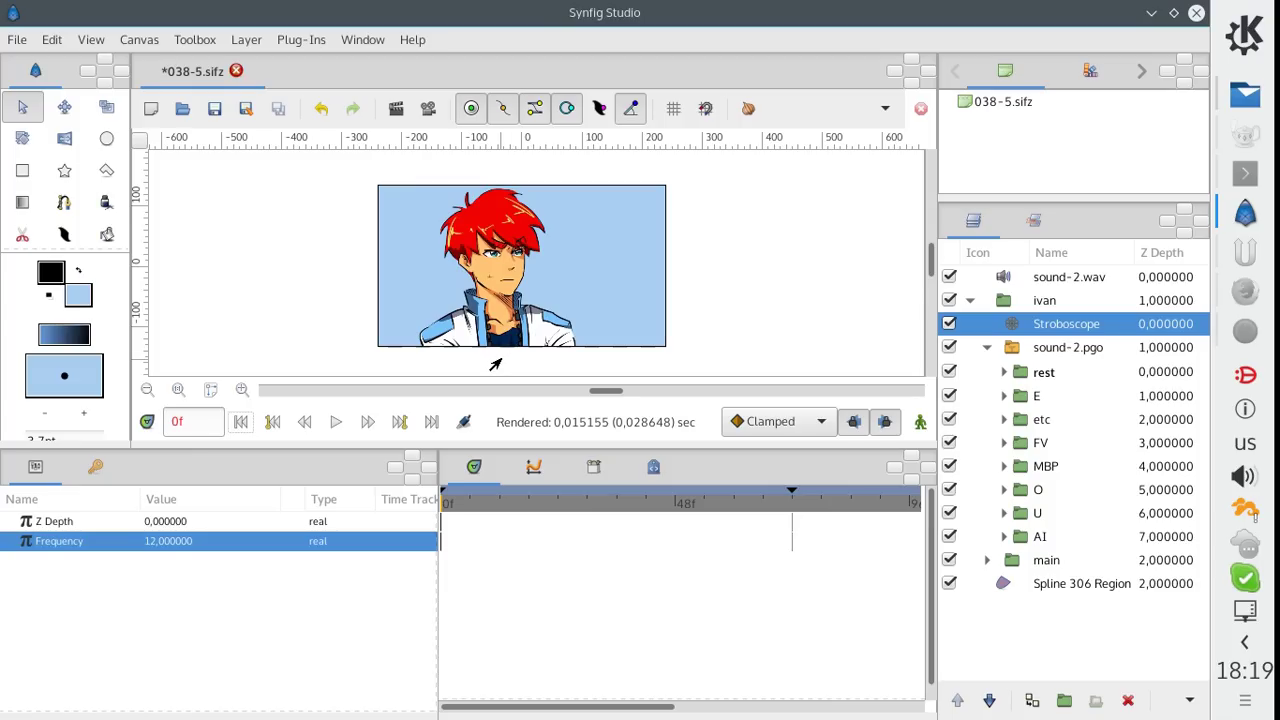
mouse_move(514, 324)
mouse_down()
mouse_move(502, 323)
mouse_move(518, 332)
mouse_up()
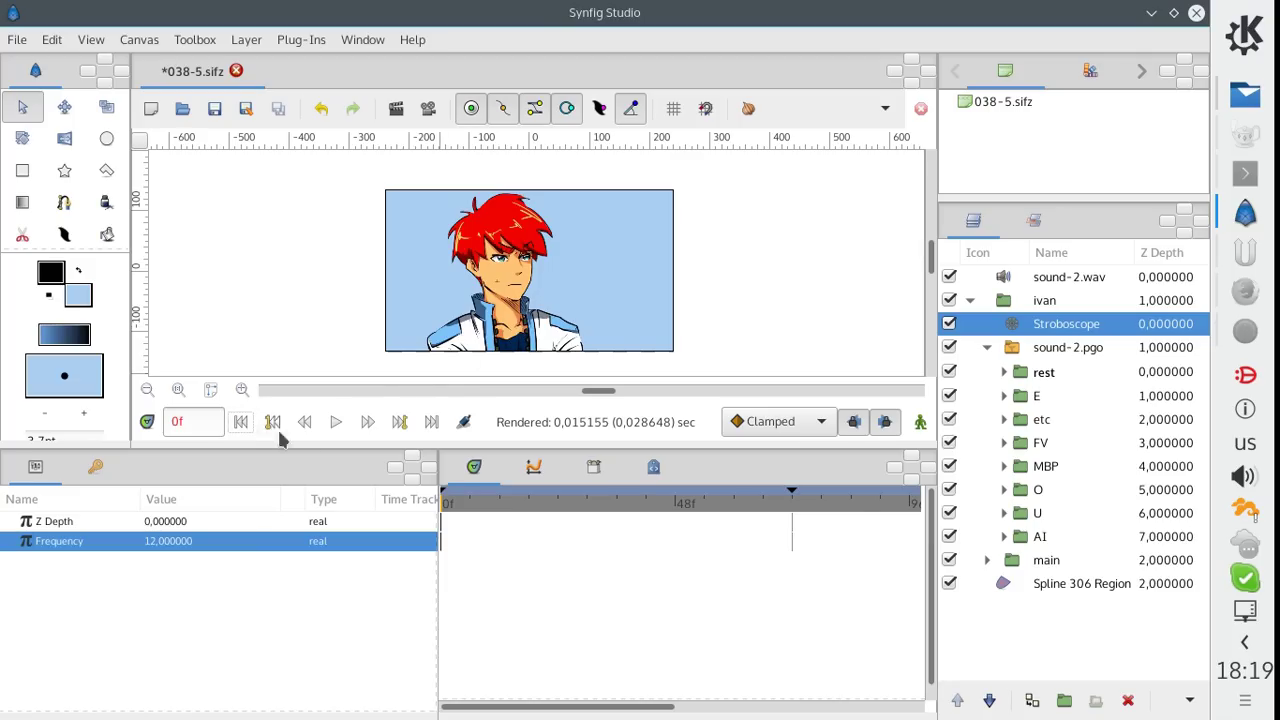
click(335, 422)
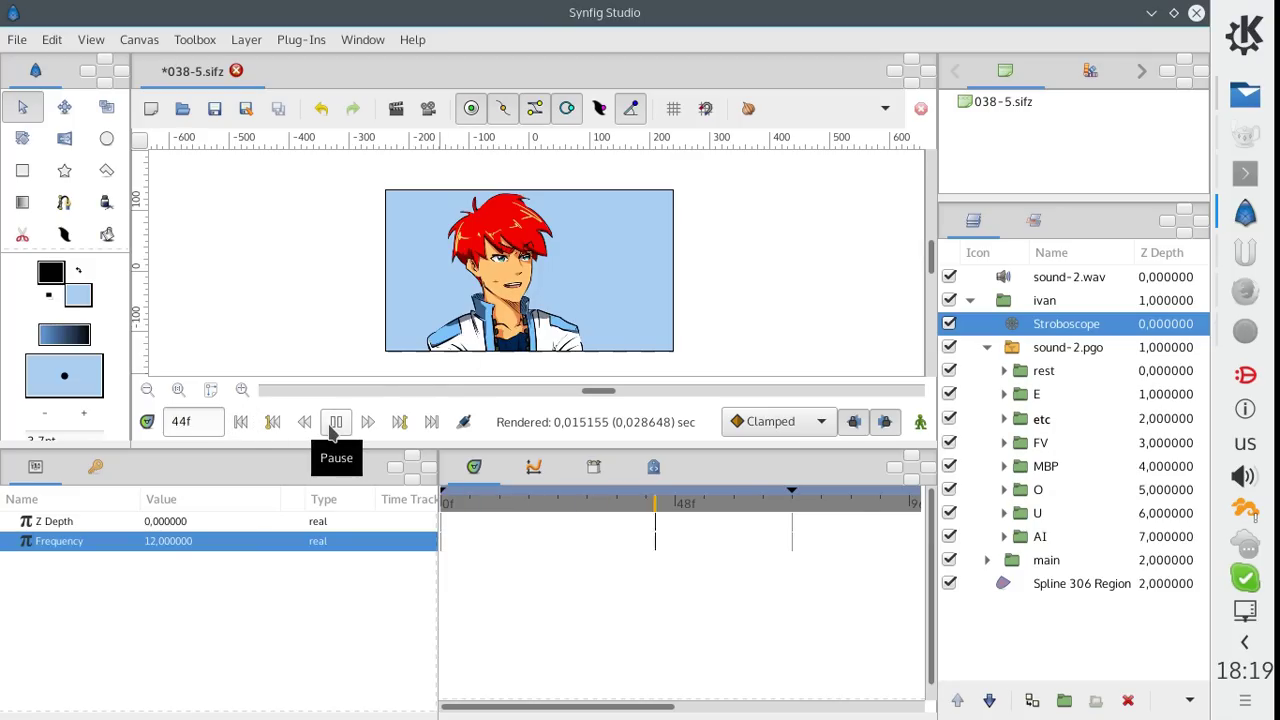
click(333, 428)
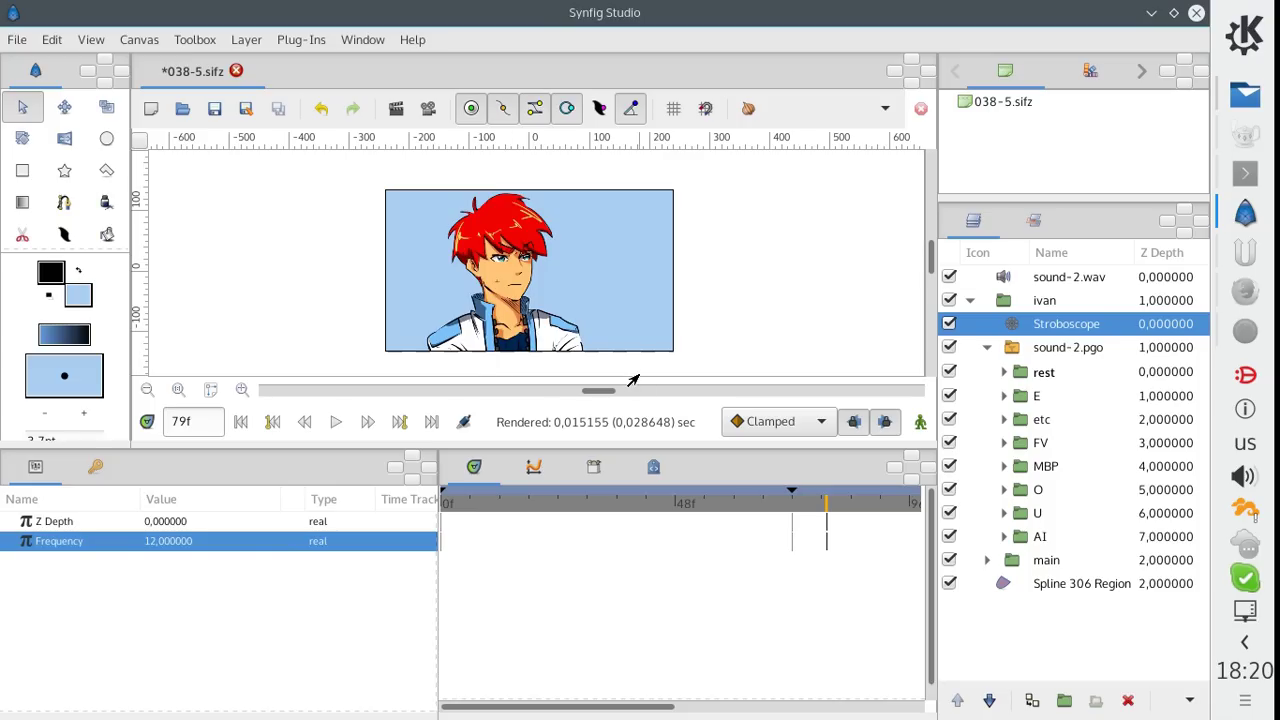
- Check sound-2.pgo's animated Active Layer Name over time, then raise the Dolphin window showing 038
click(1038, 350)
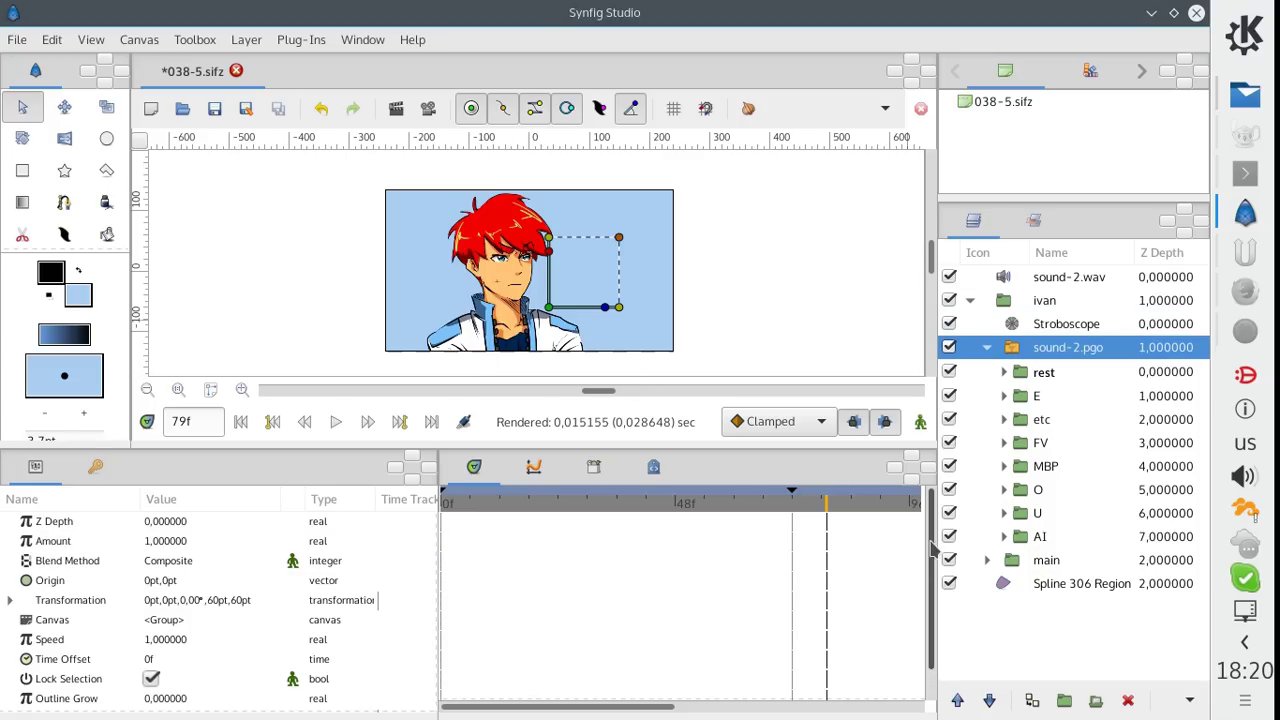
scroll(930, 548, down, 1)
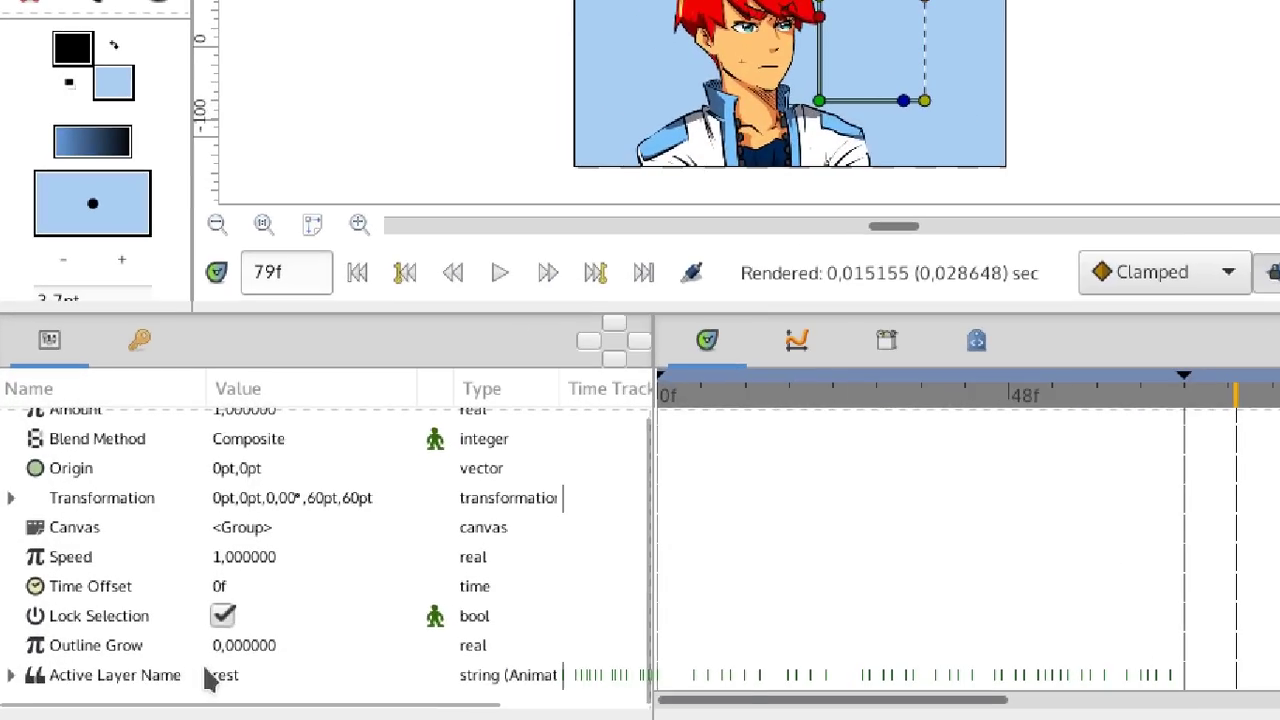
click(208, 677)
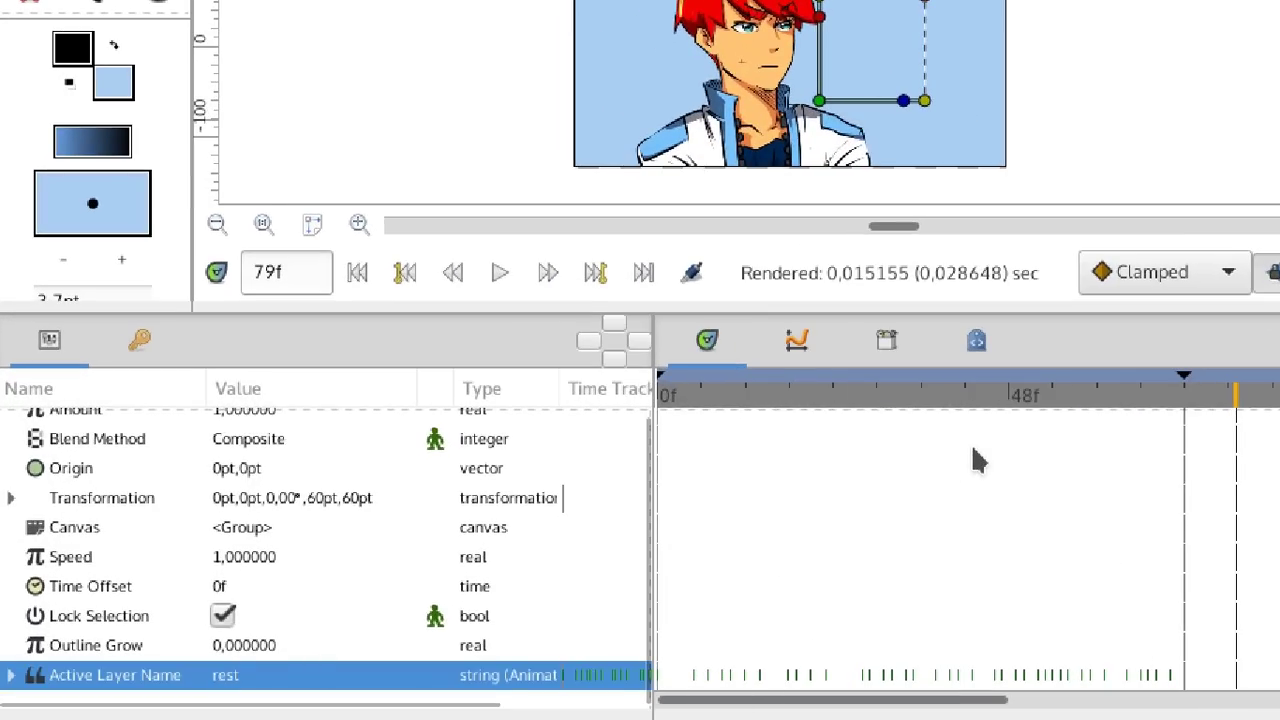
drag(966, 400, 788, 405)
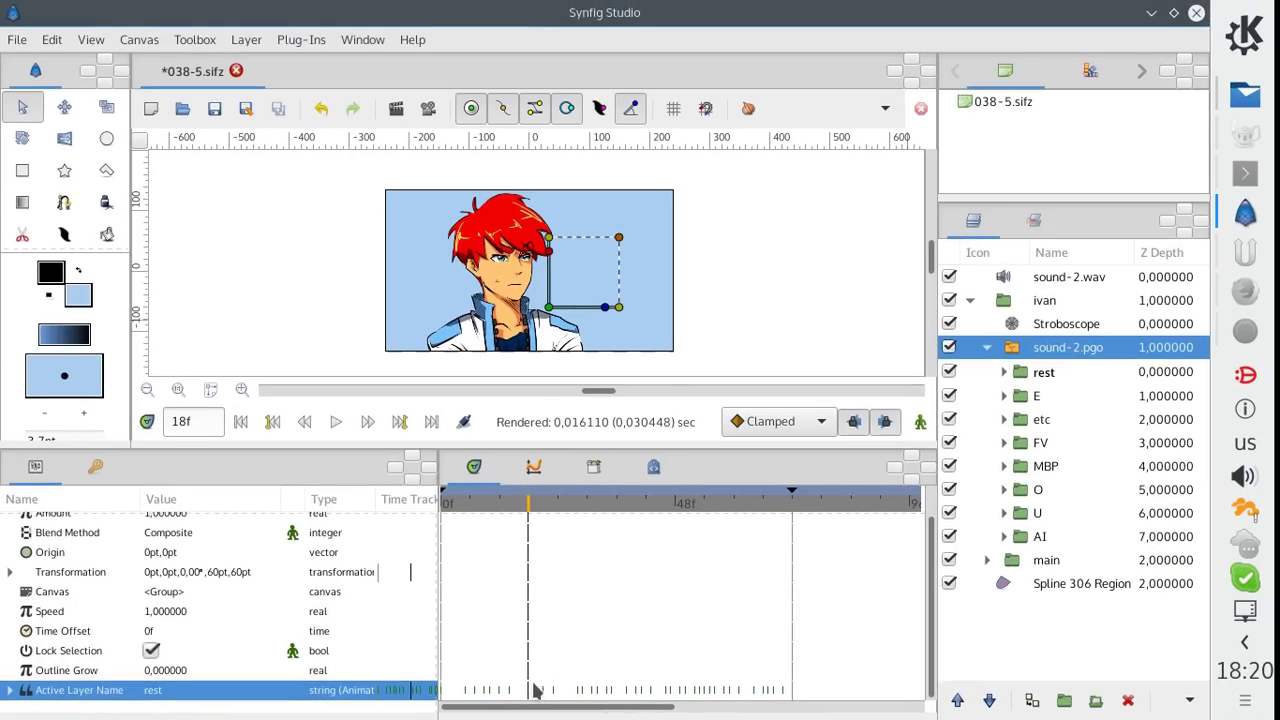
click(1245, 95)
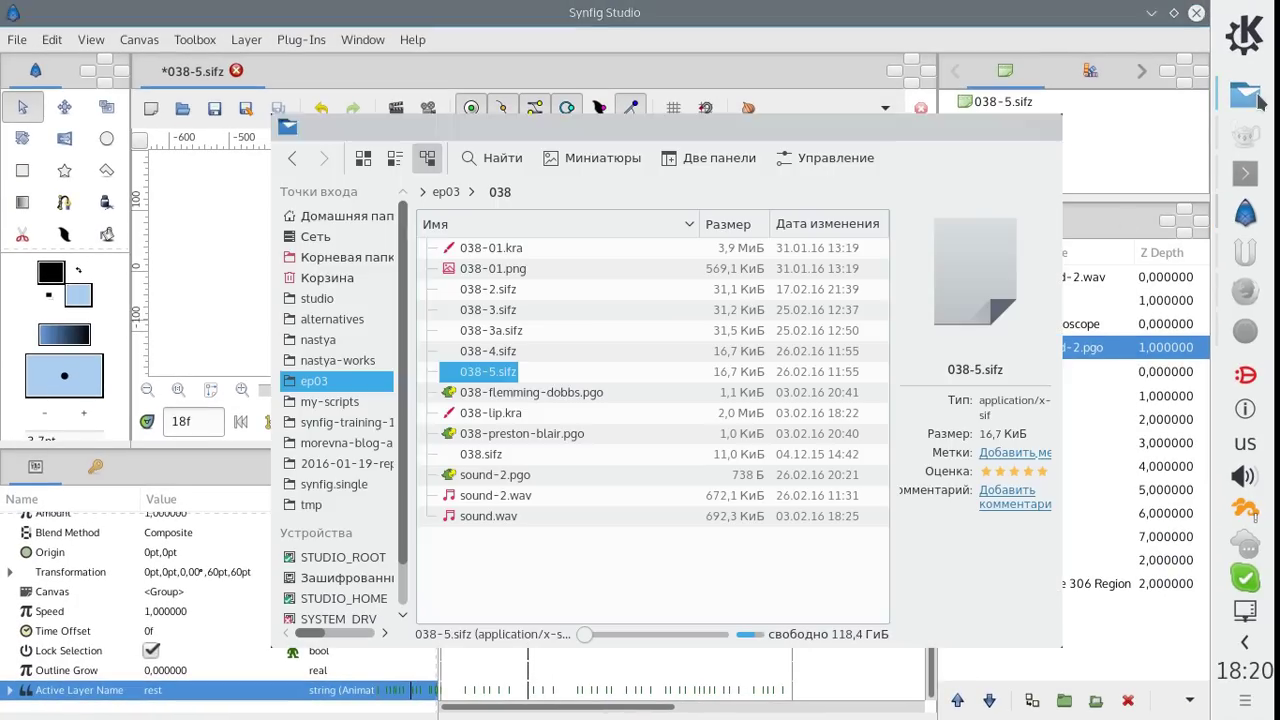
- Open sound-2.pgo in Papagayo, close it without saving, and return to Synfig Studio
double_click(495, 475)
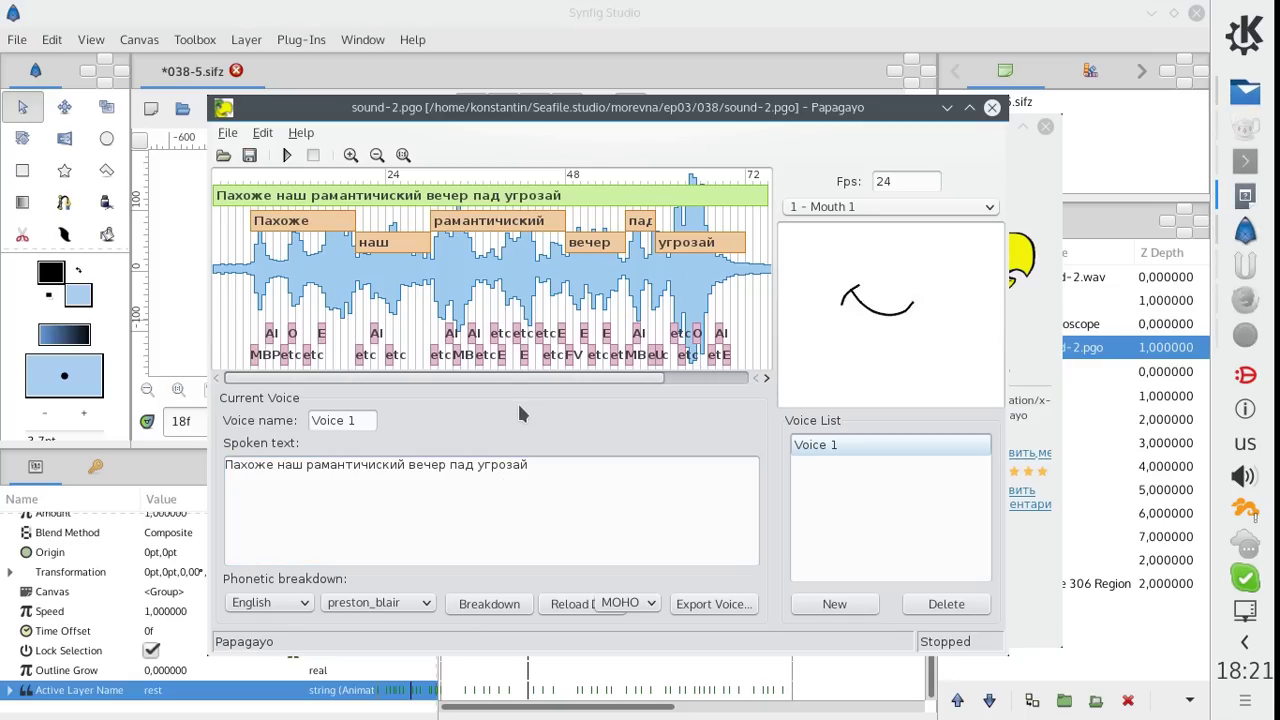
click(992, 107)
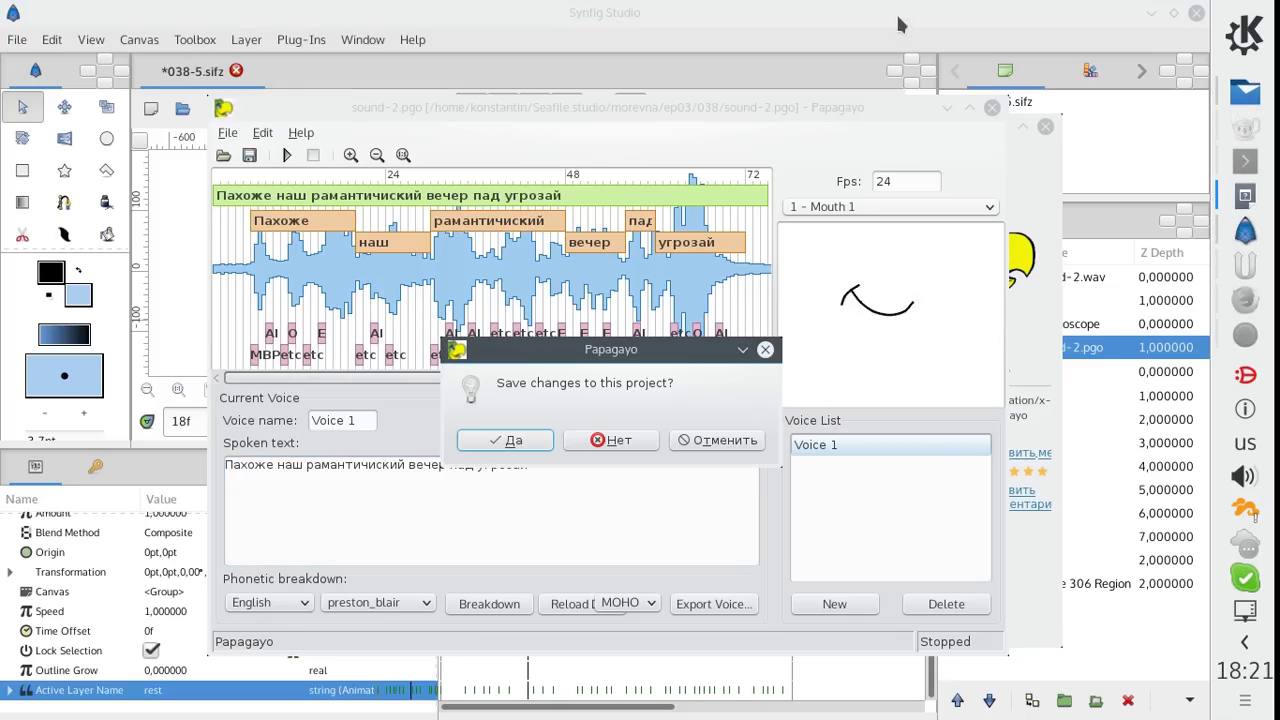
click(615, 440)
click(783, 9)
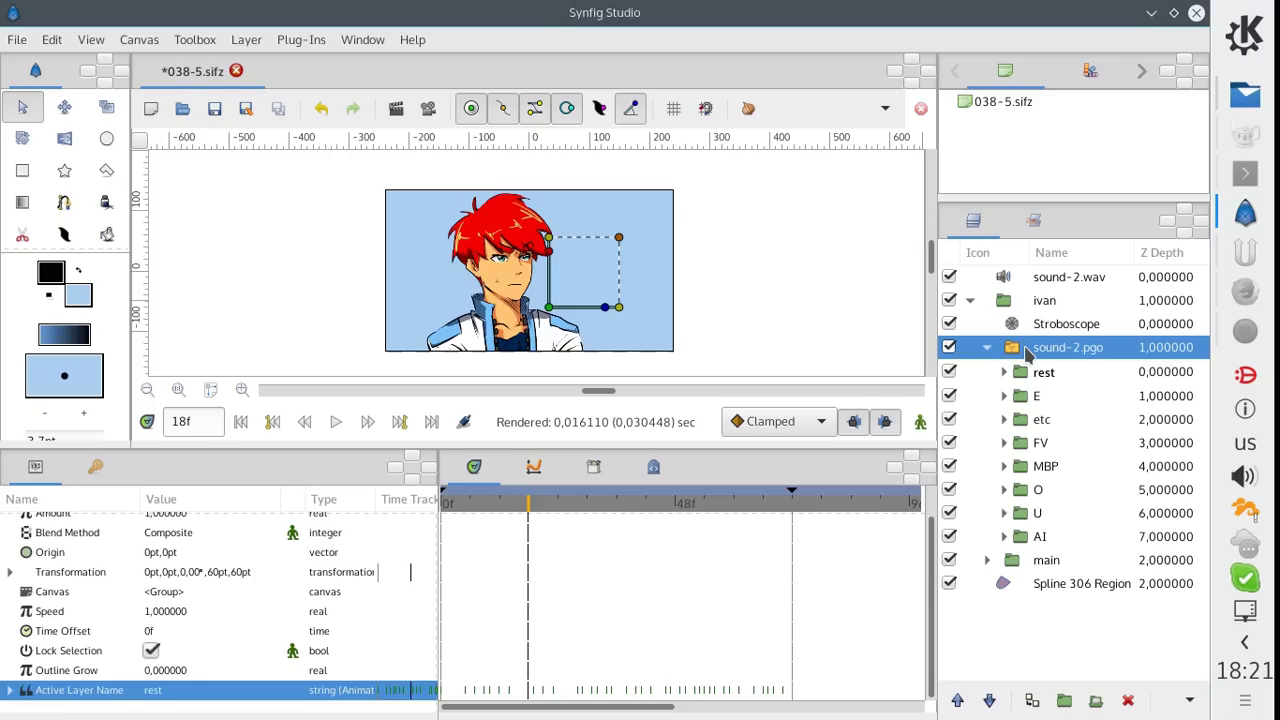
- Open sound-2.pgo in Papagayo, pull рамантический's right edge left, save, and close Papagayo
right_click(1027, 356)
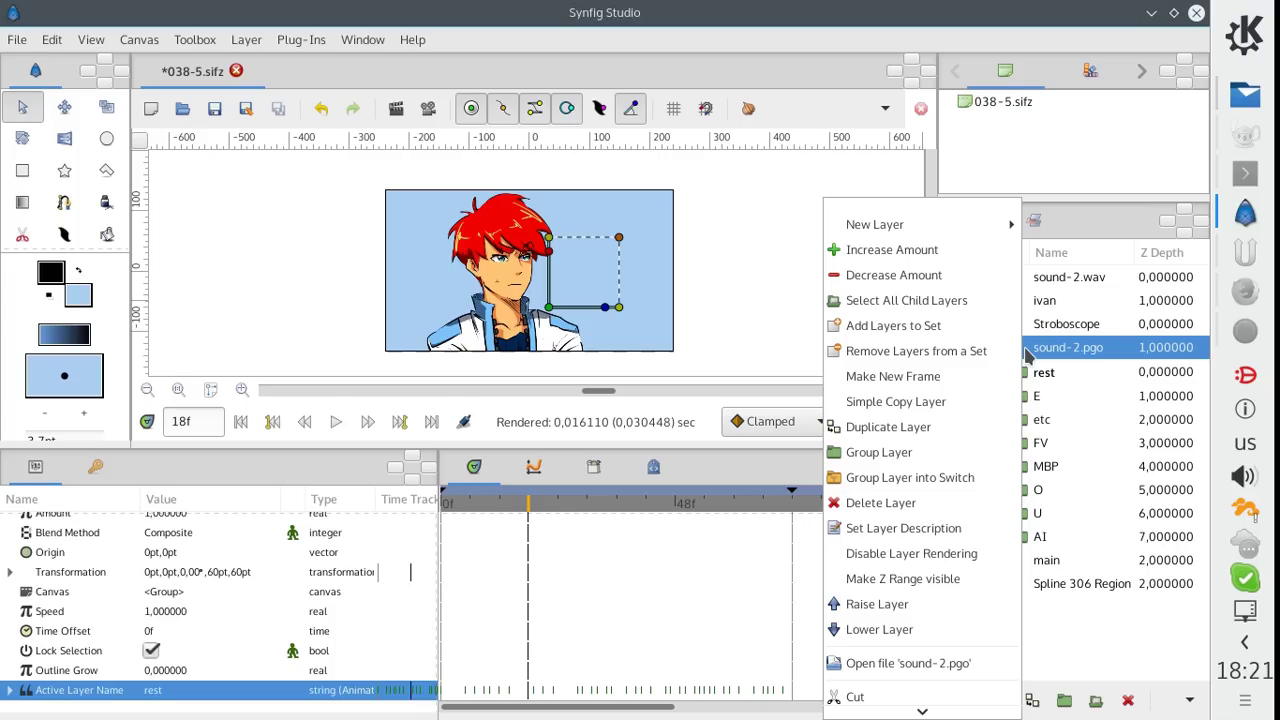
click(918, 664)
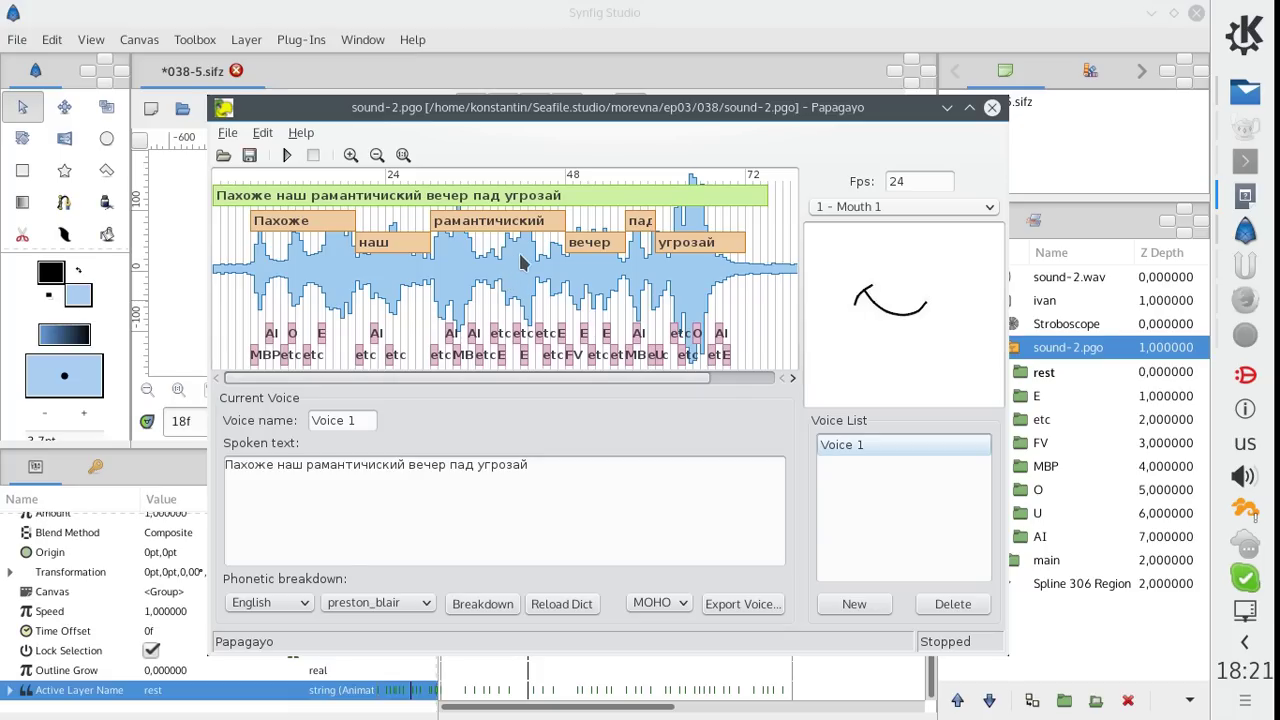
drag(563, 230, 505, 238)
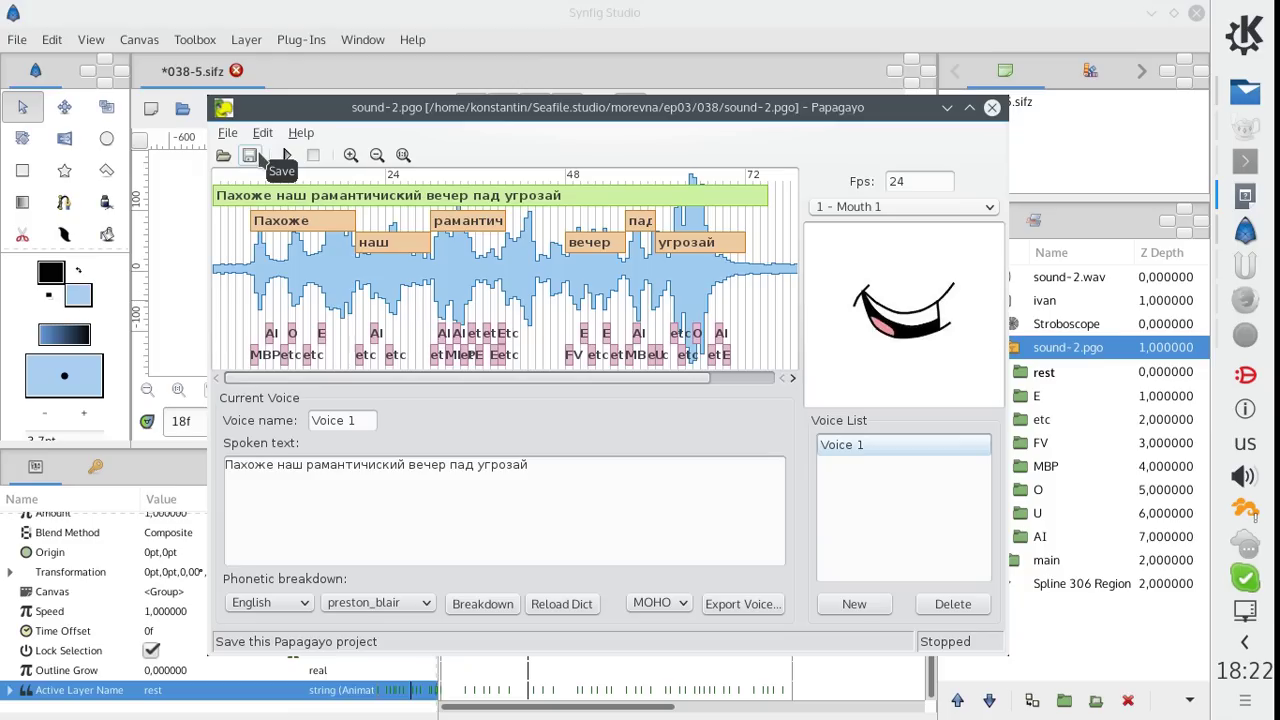
click(249, 156)
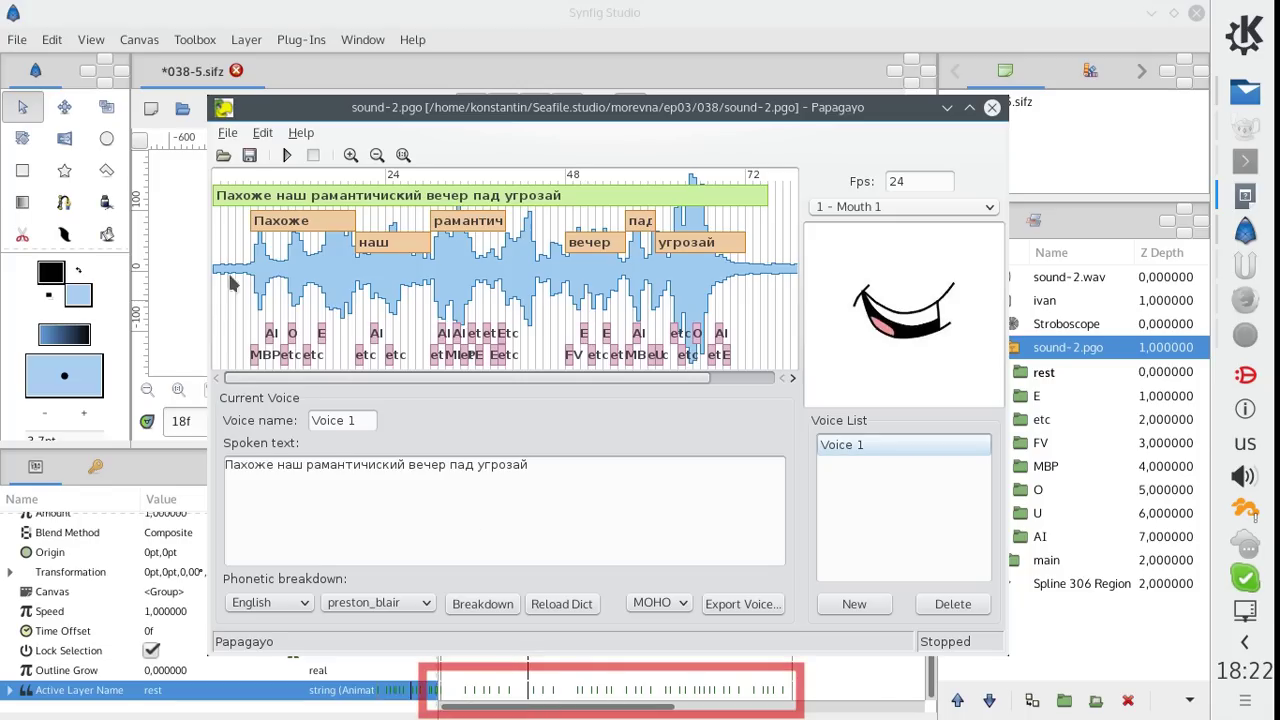
click(250, 157)
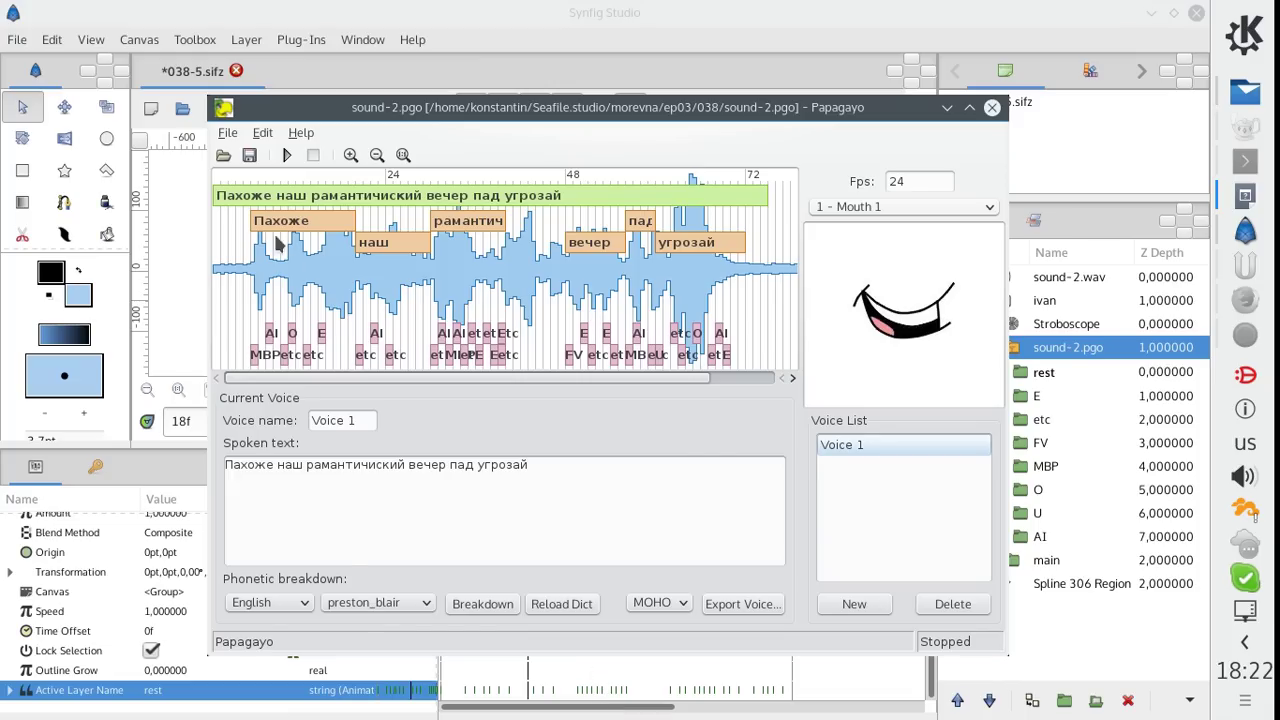
click(250, 157)
click(992, 107)
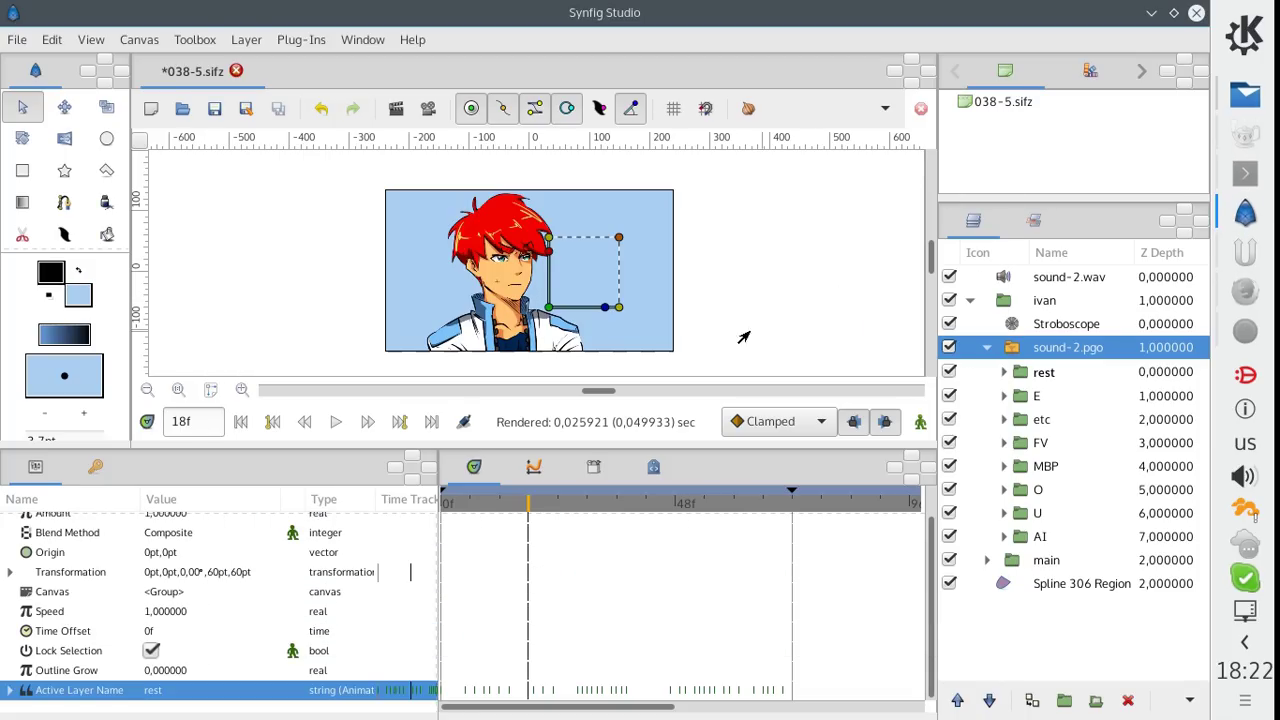
- Play the updated lip-sync from the first frame, then scrub back to about frame 28
click(240, 421)
click(335, 422)
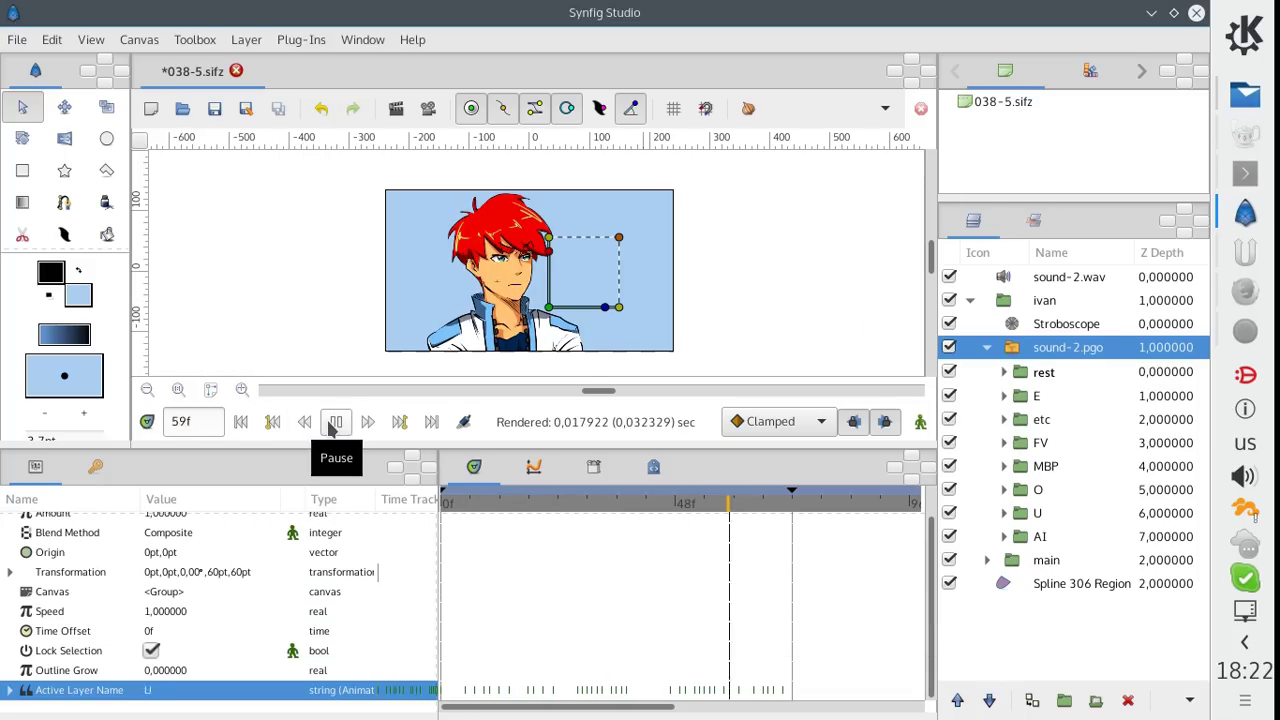
click(335, 422)
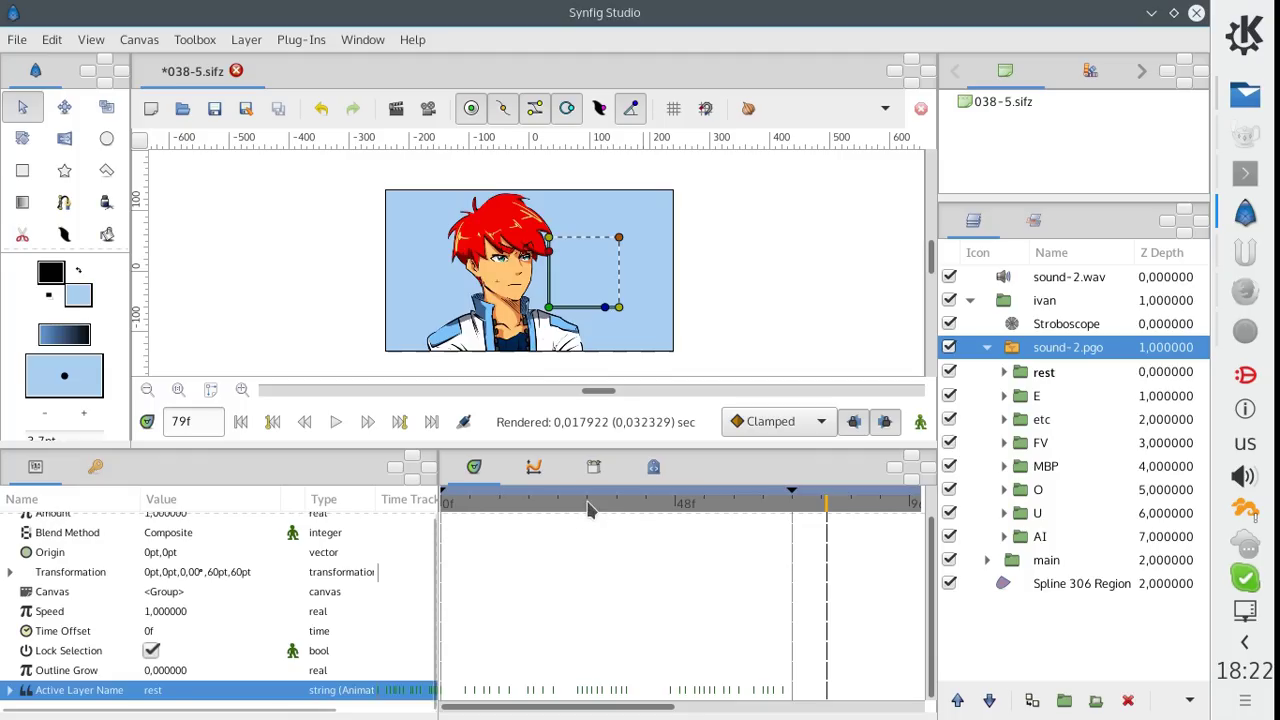
drag(591, 507, 572, 507)
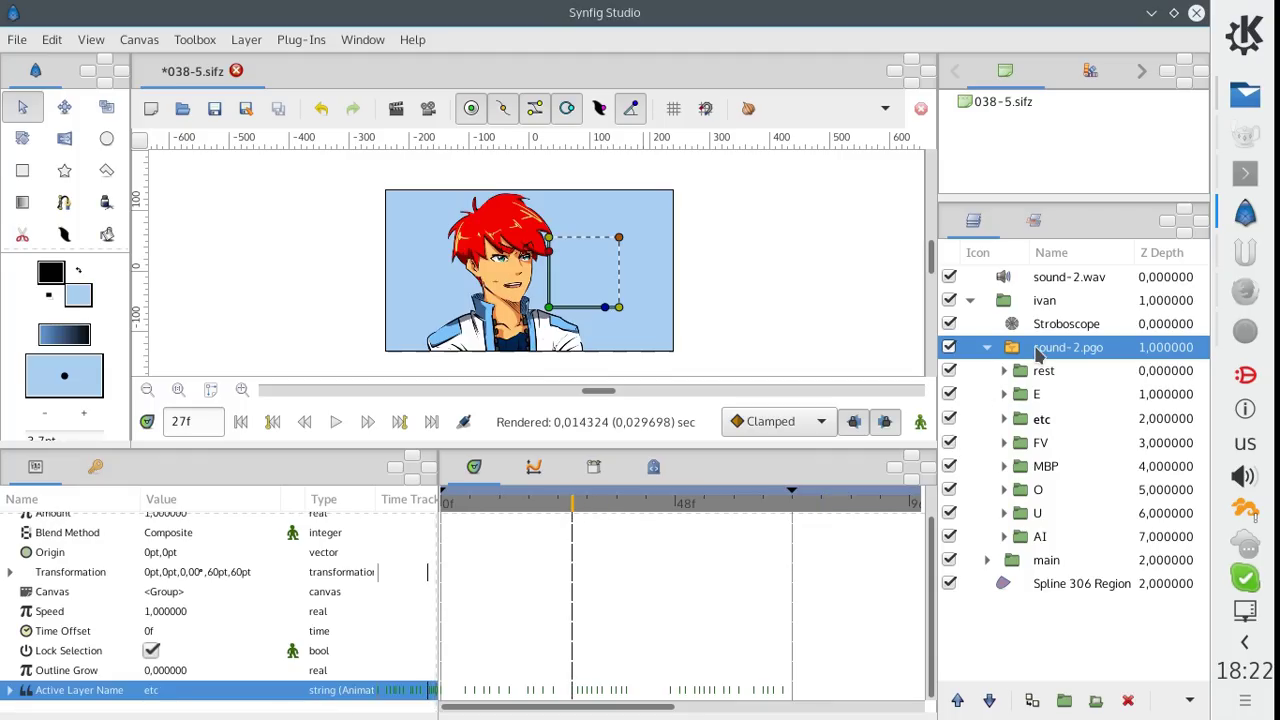
- Reopen sound-2.pgo in Papagayo, widen the рамантичиский word box, save, and close Papagayo
right_click(1025, 350)
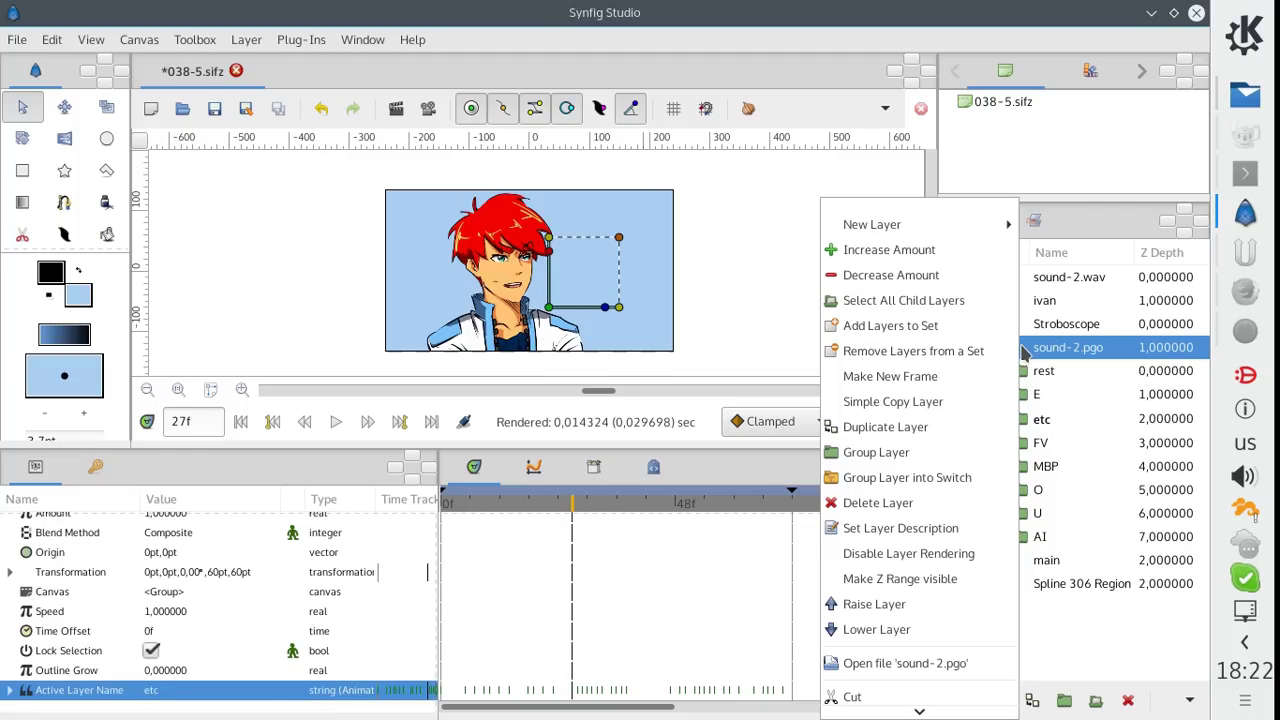
click(935, 663)
drag(557, 110, 524, 100)
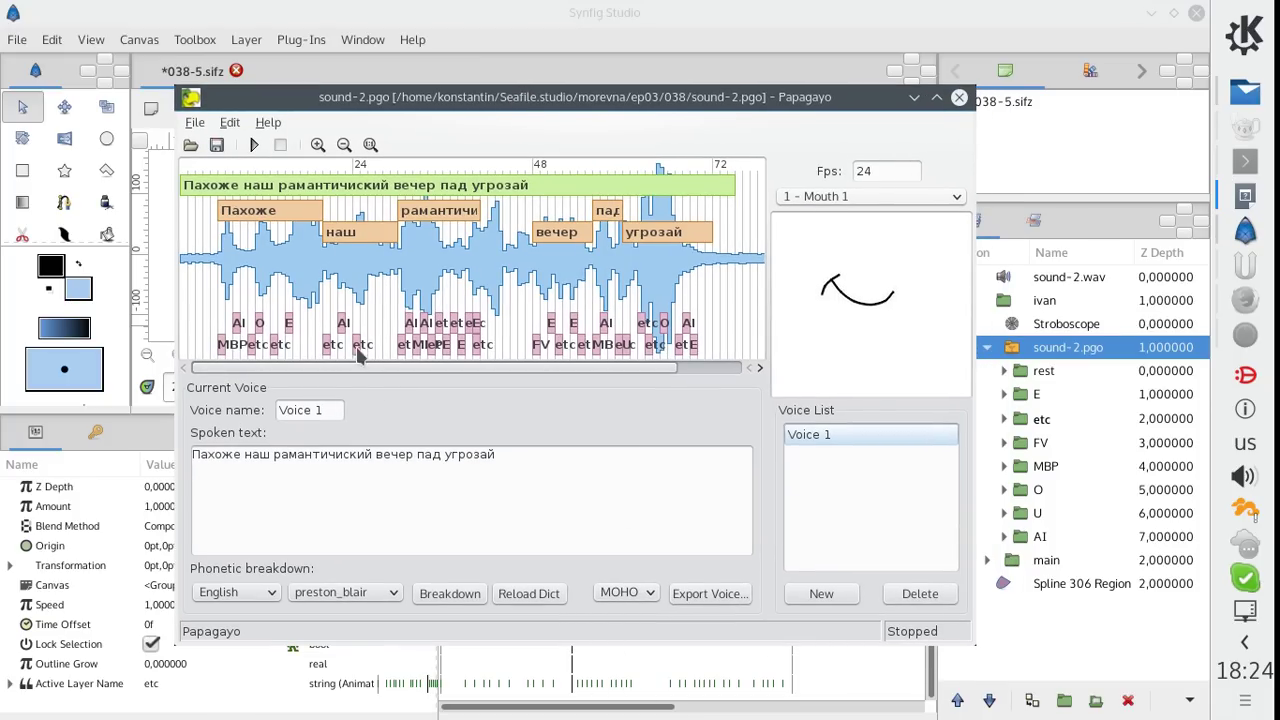
drag(480, 215, 531, 215)
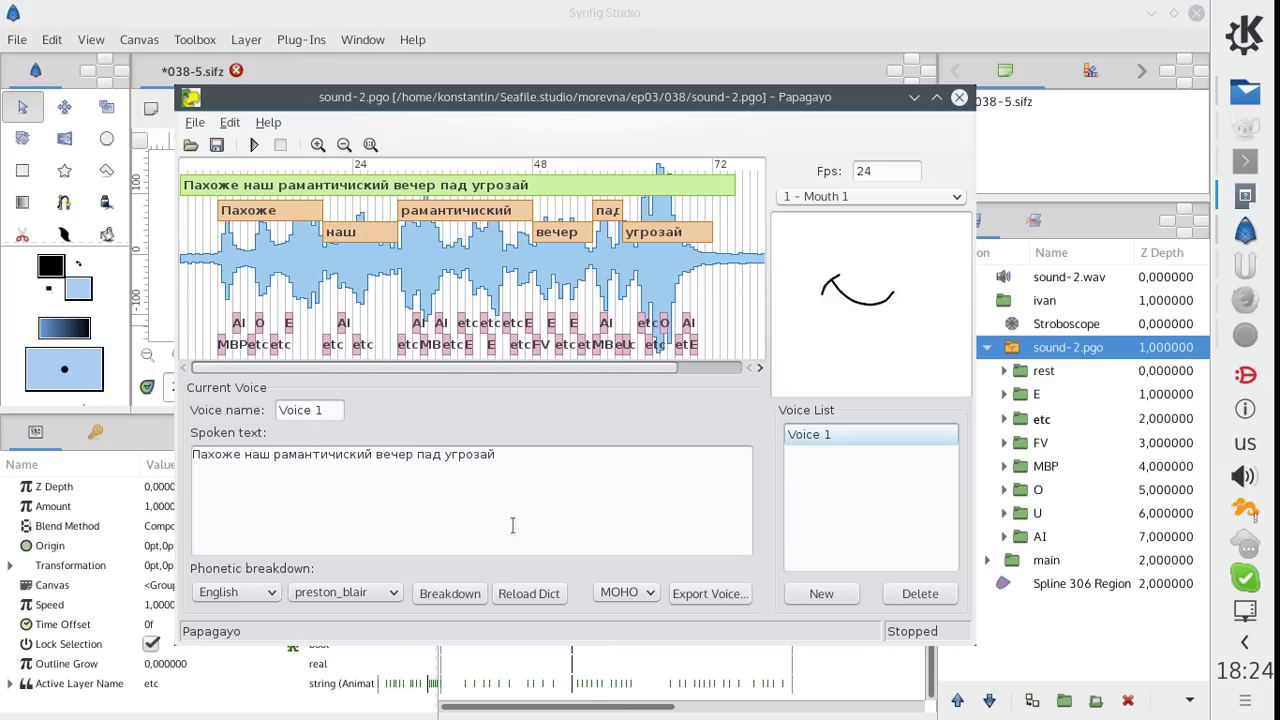
click(218, 146)
click(959, 97)
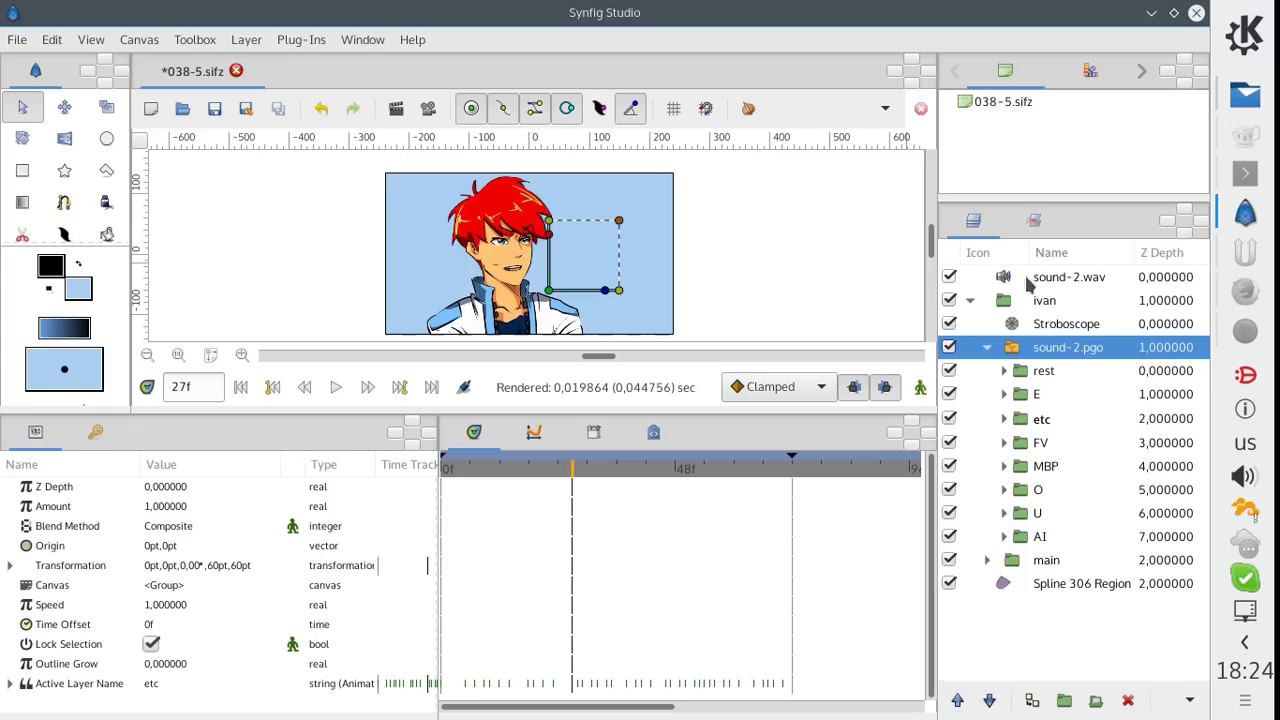
- Draw a circle on the picture's right side, set the fill to red, and draw a rectangle over it
click(968, 302)
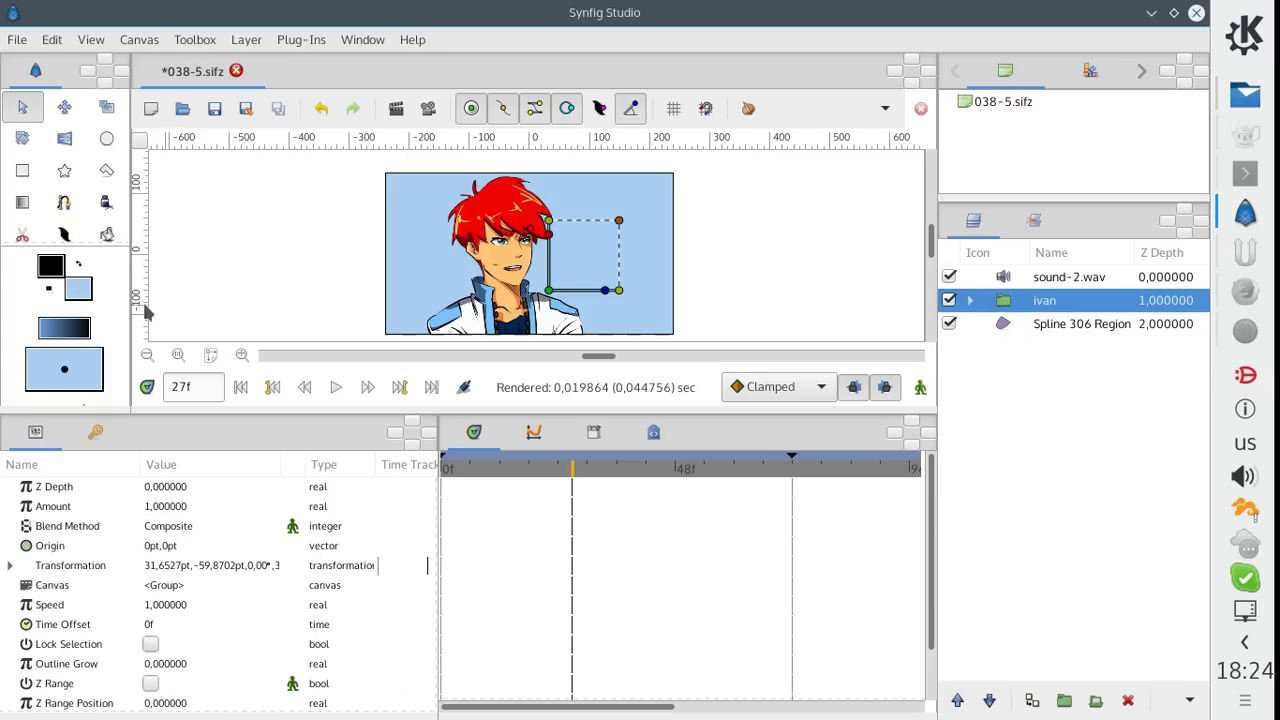
click(106, 138)
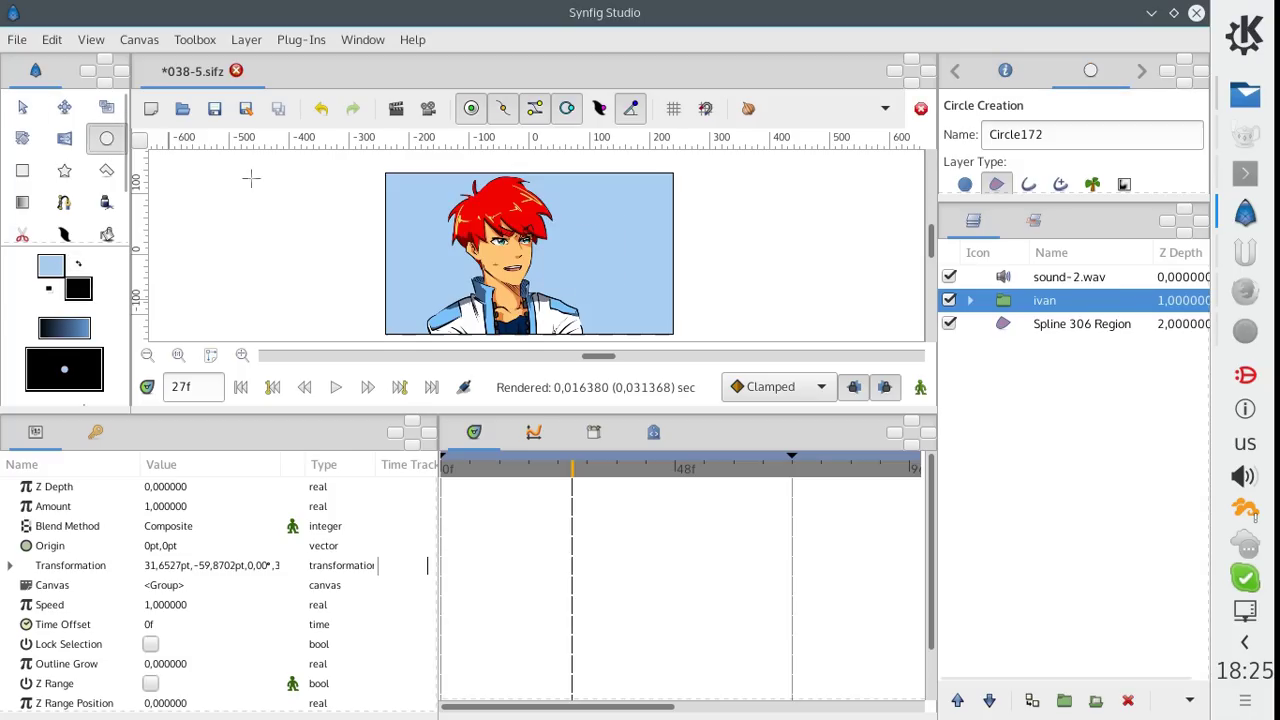
drag(626, 223, 648, 233)
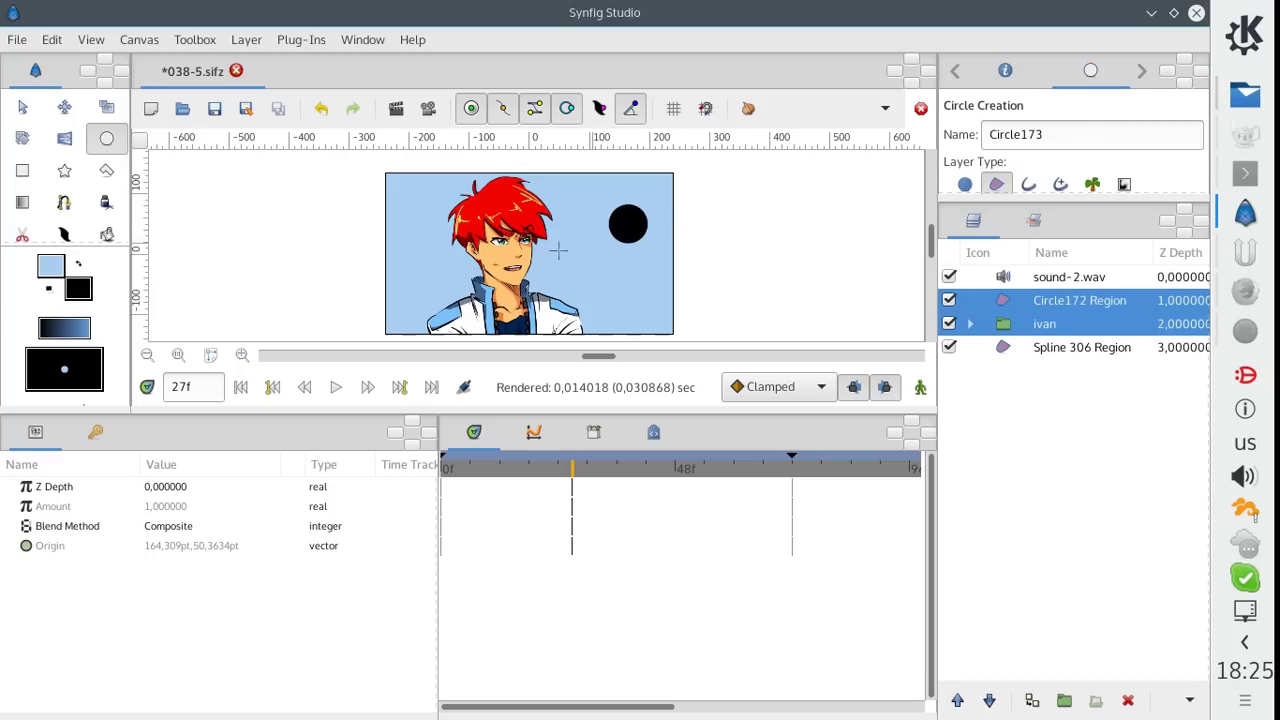
double_click(78, 289)
drag(638, 312, 726, 316)
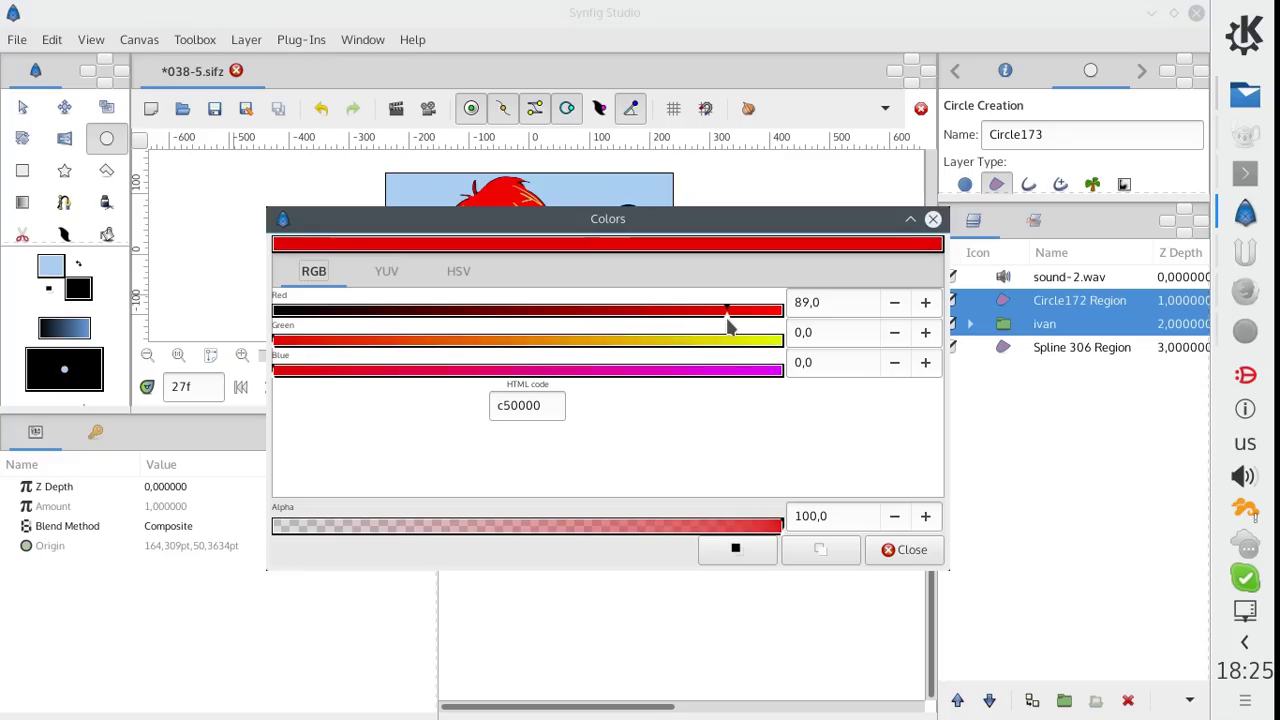
click(905, 549)
click(22, 170)
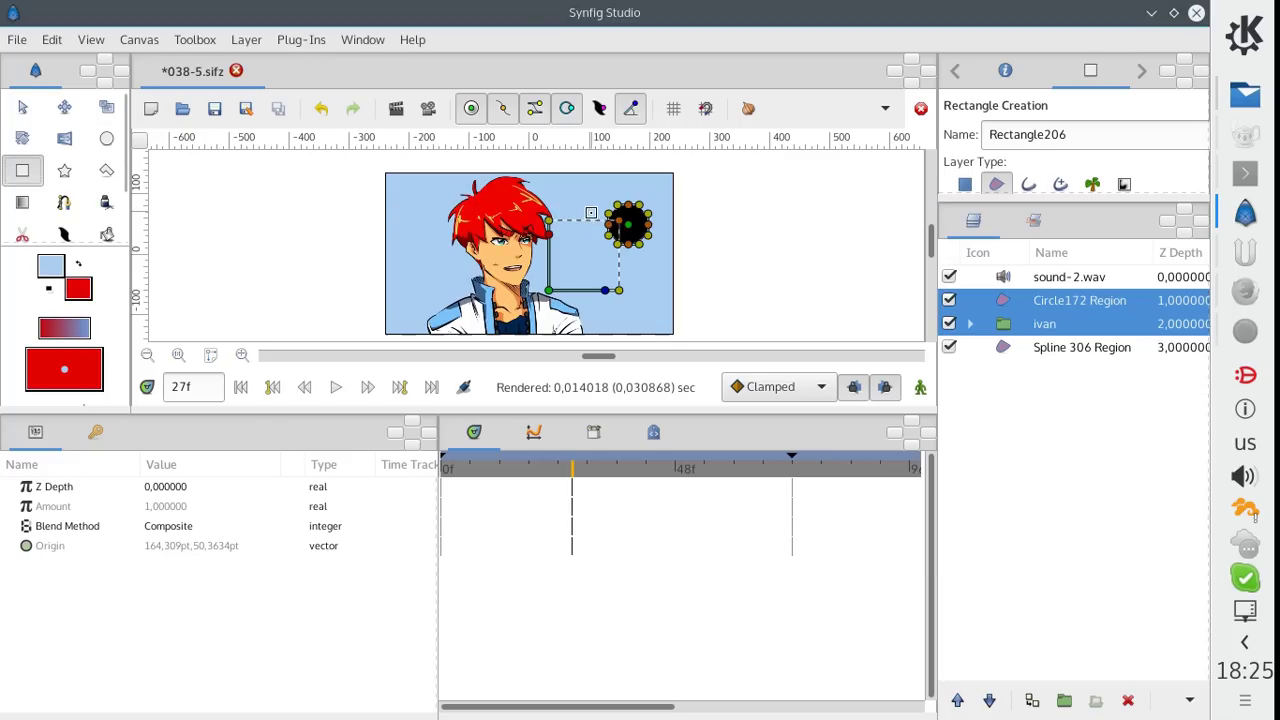
drag(594, 210, 662, 234)
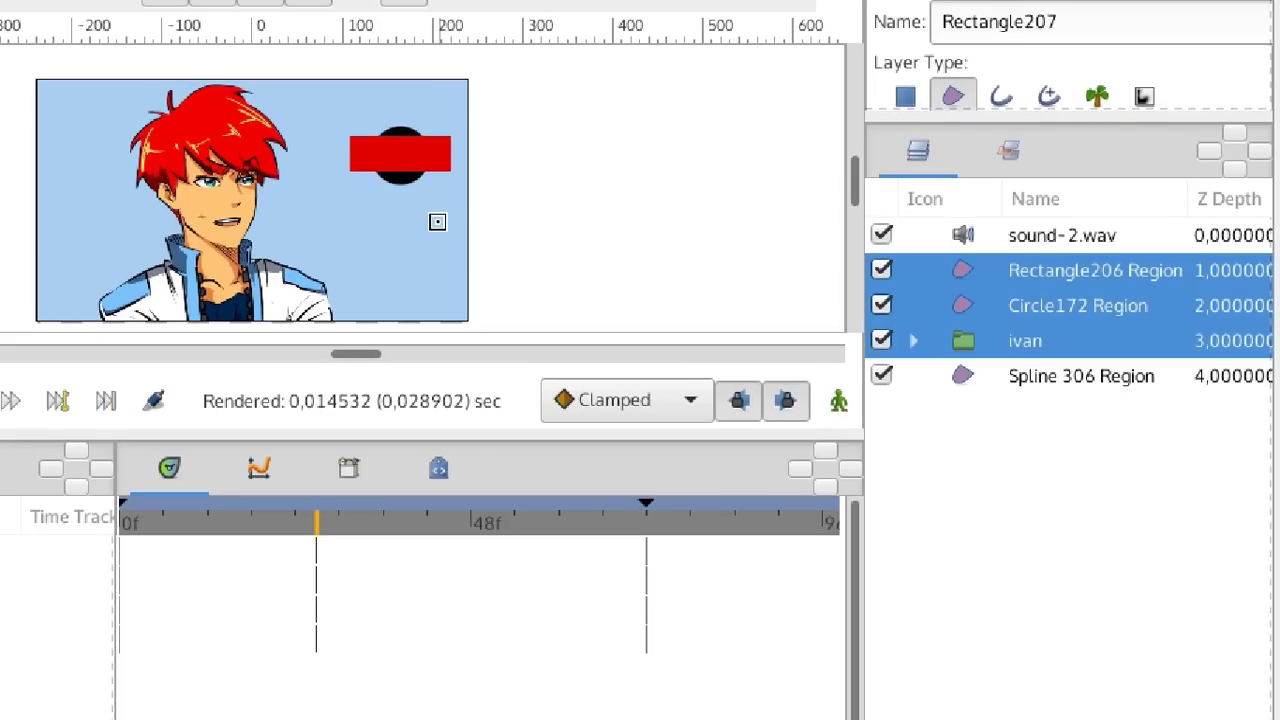
- Group Rectangle206 Region and Circle172 Region into a Switch layer and select it
click(962, 273)
ctrl+click(970, 310)
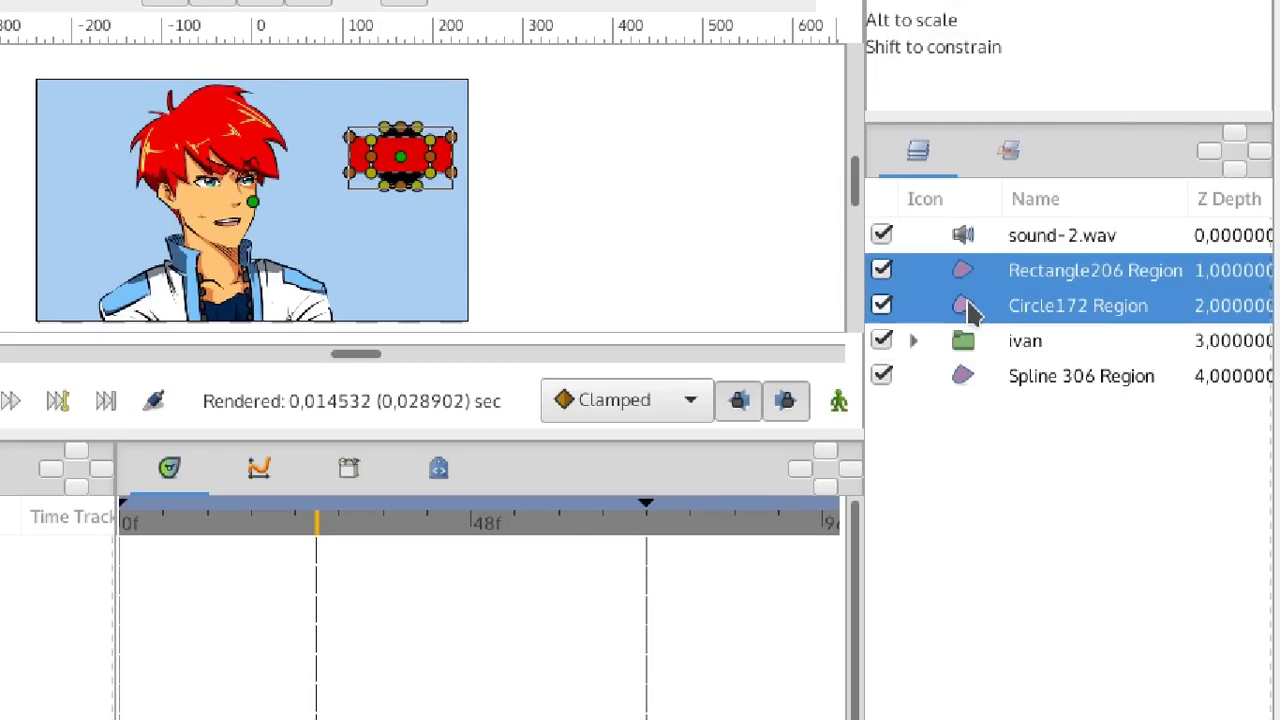
right_click(986, 300)
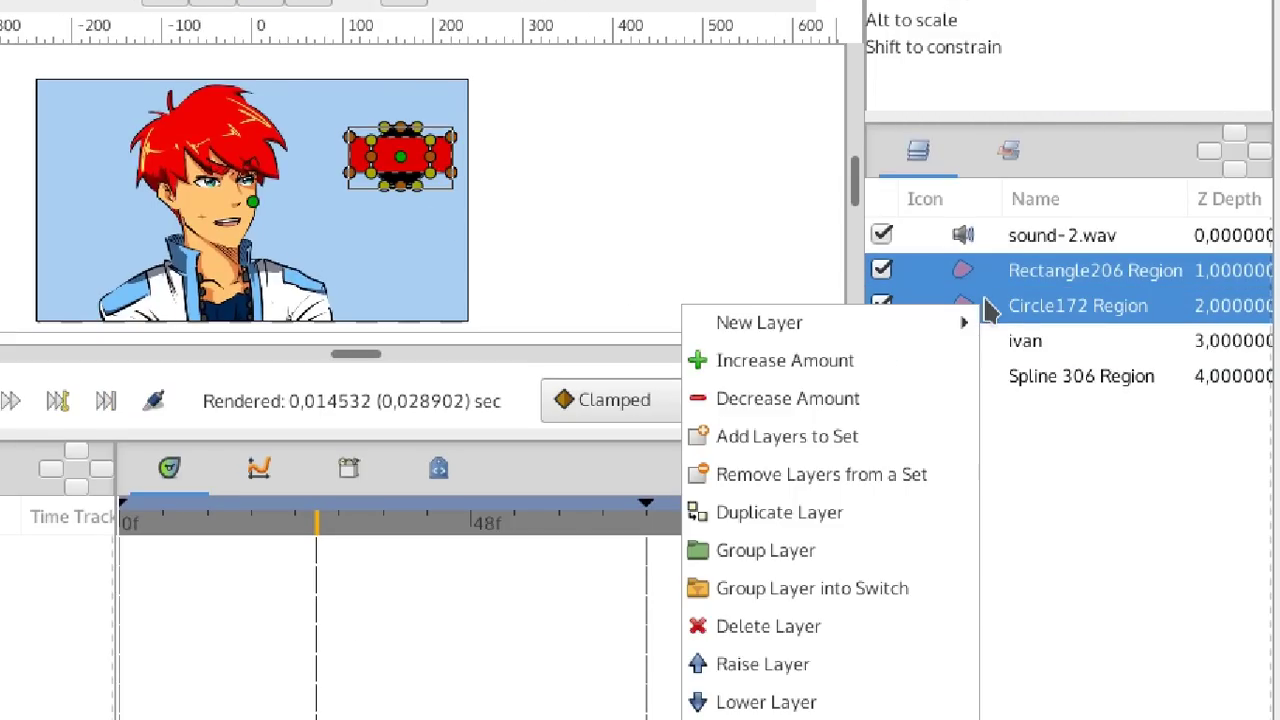
click(843, 586)
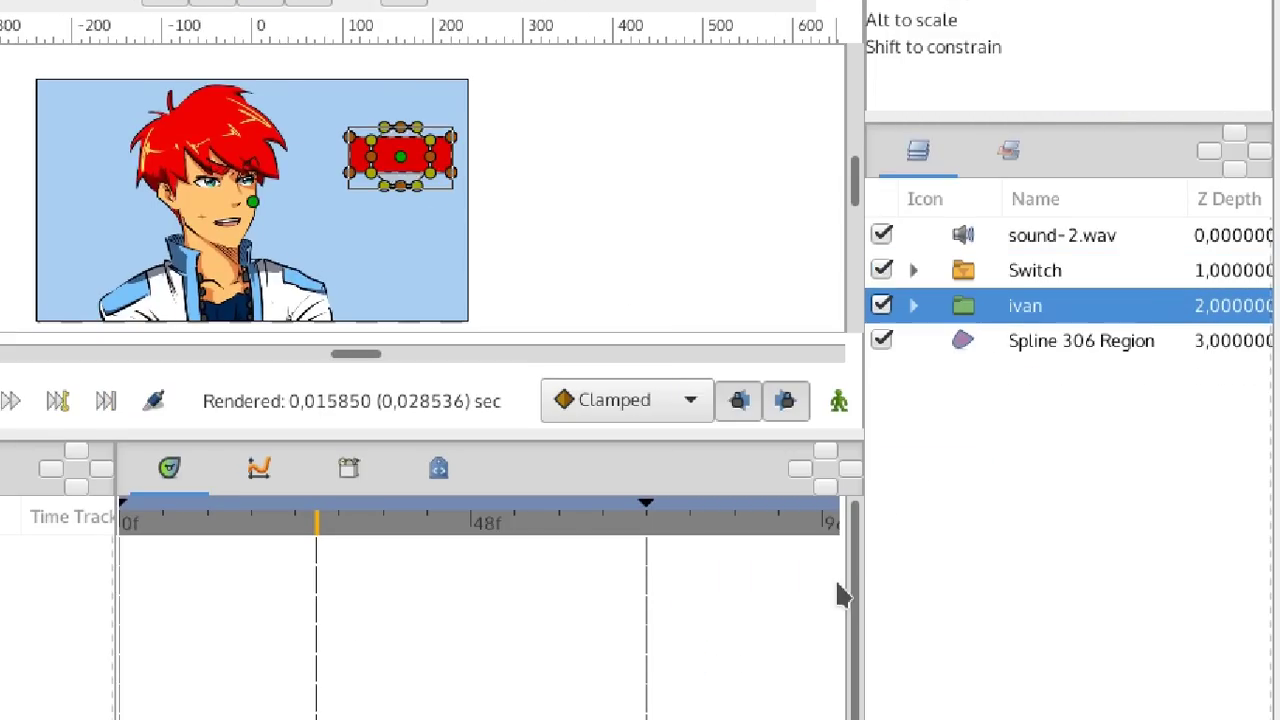
click(962, 276)
- Expand the Switch and set its Active Layer Name to Circle172 Region
click(914, 272)
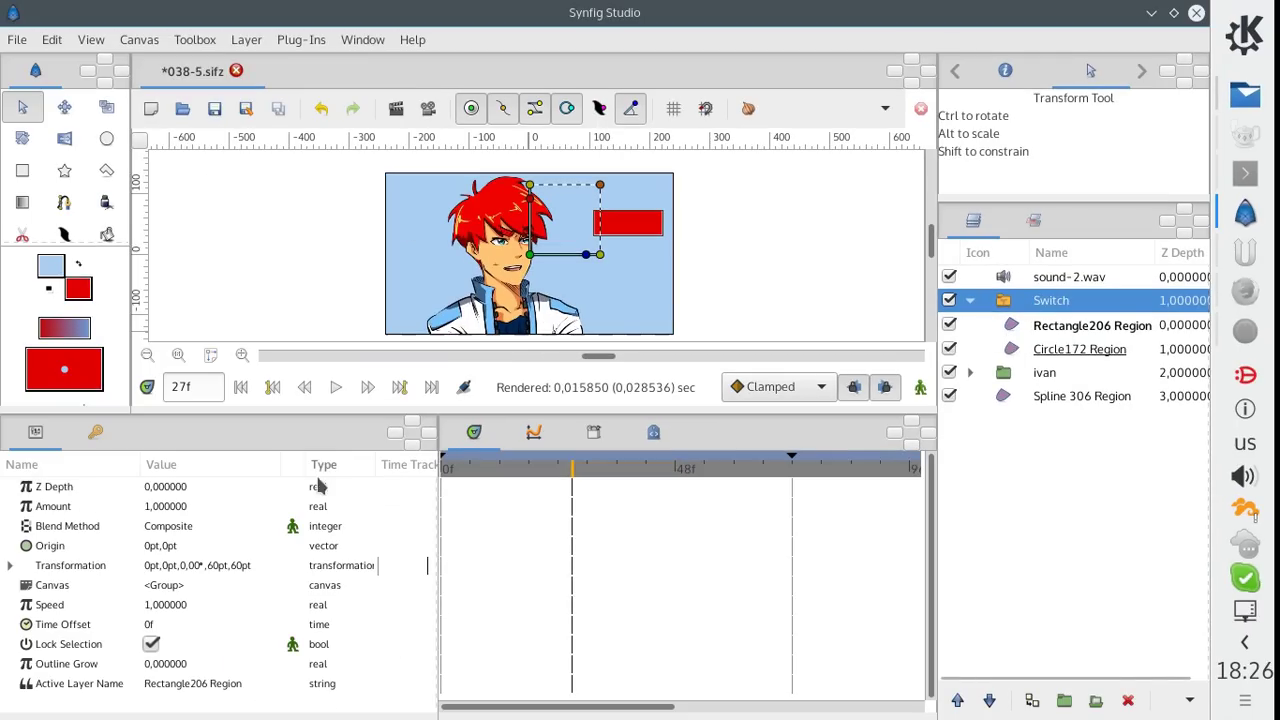
click(205, 684)
click(222, 684)
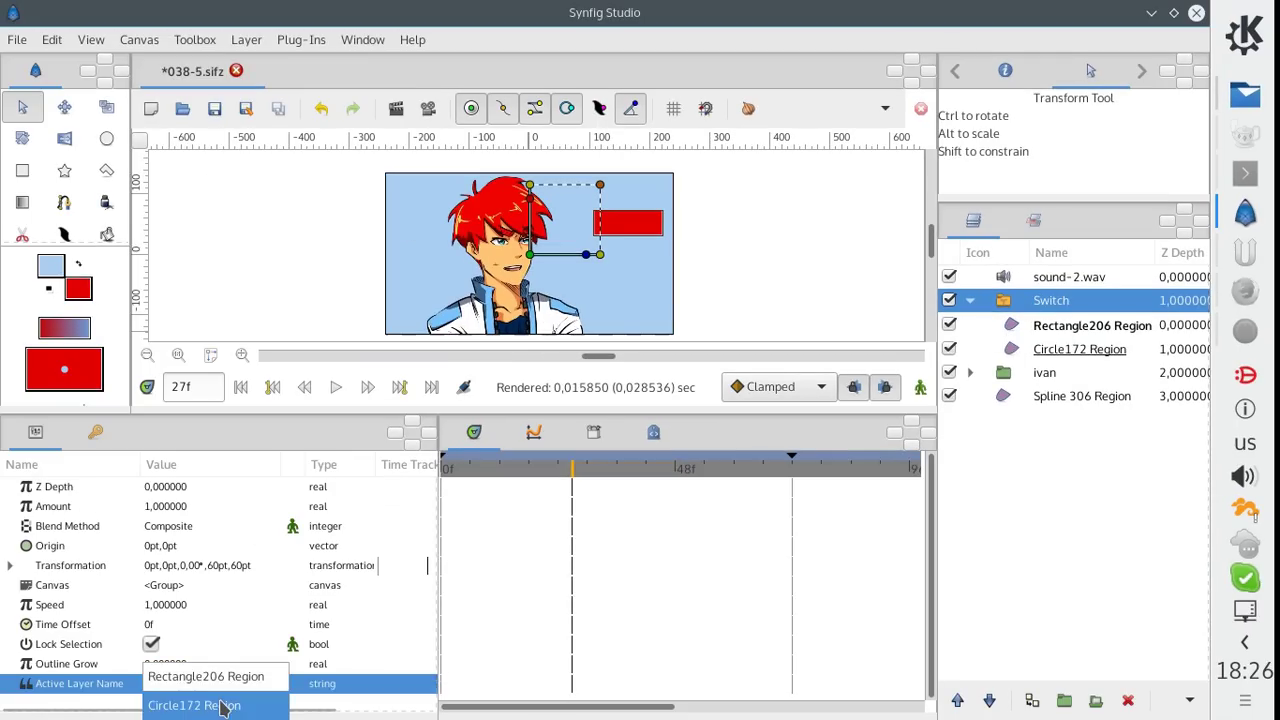
click(222, 706)
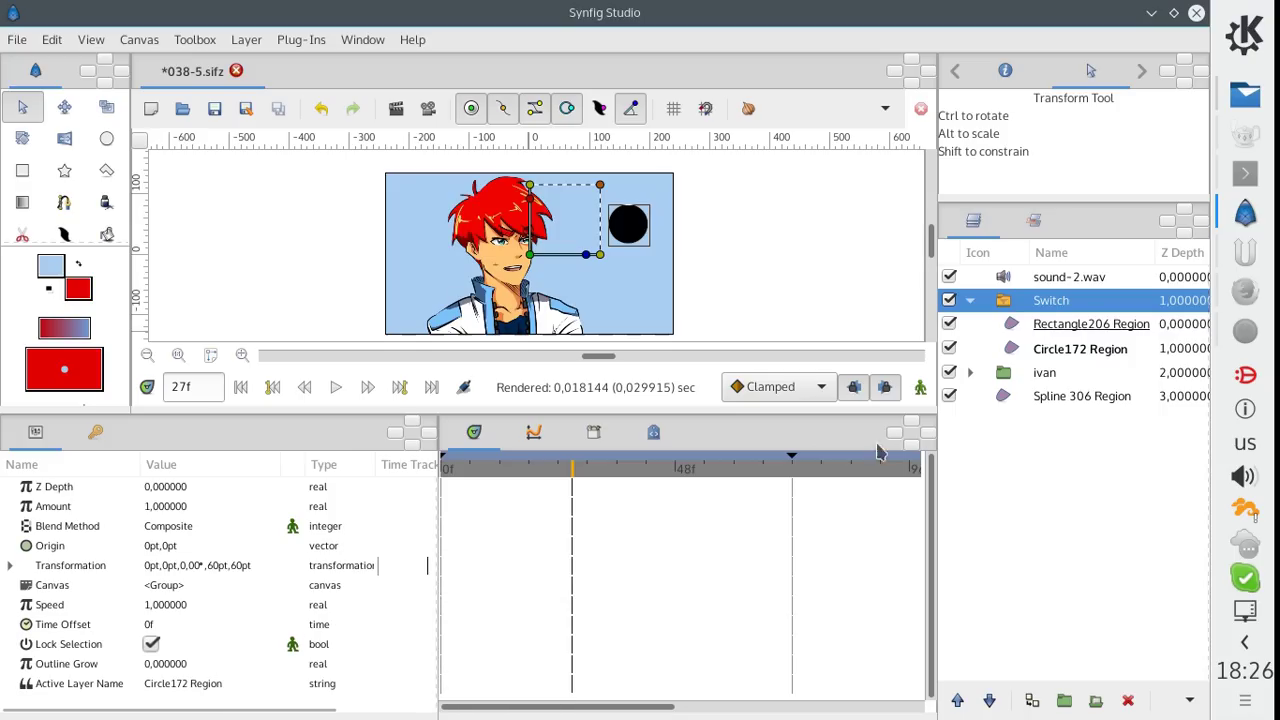
- With animation mode on, set Active Layer Name to Rectangle206 Region at frame 30
click(920, 388)
drag(574, 476, 590, 478)
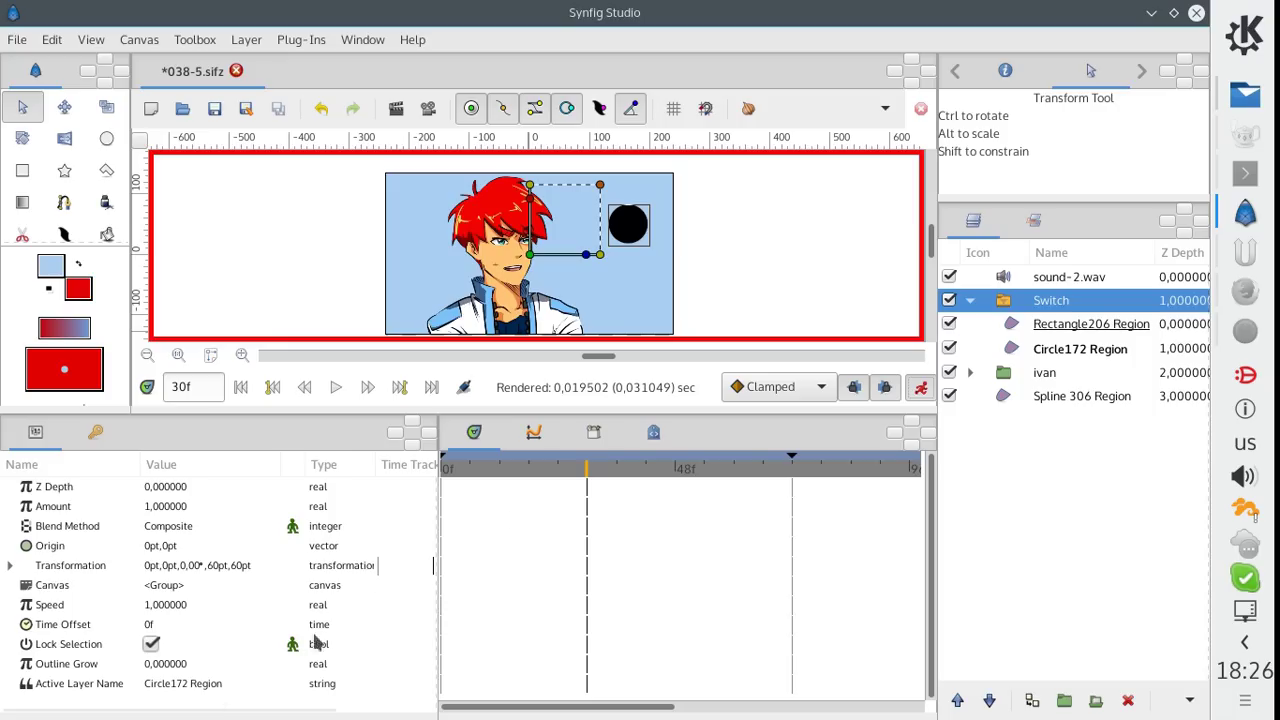
click(214, 684)
click(219, 688)
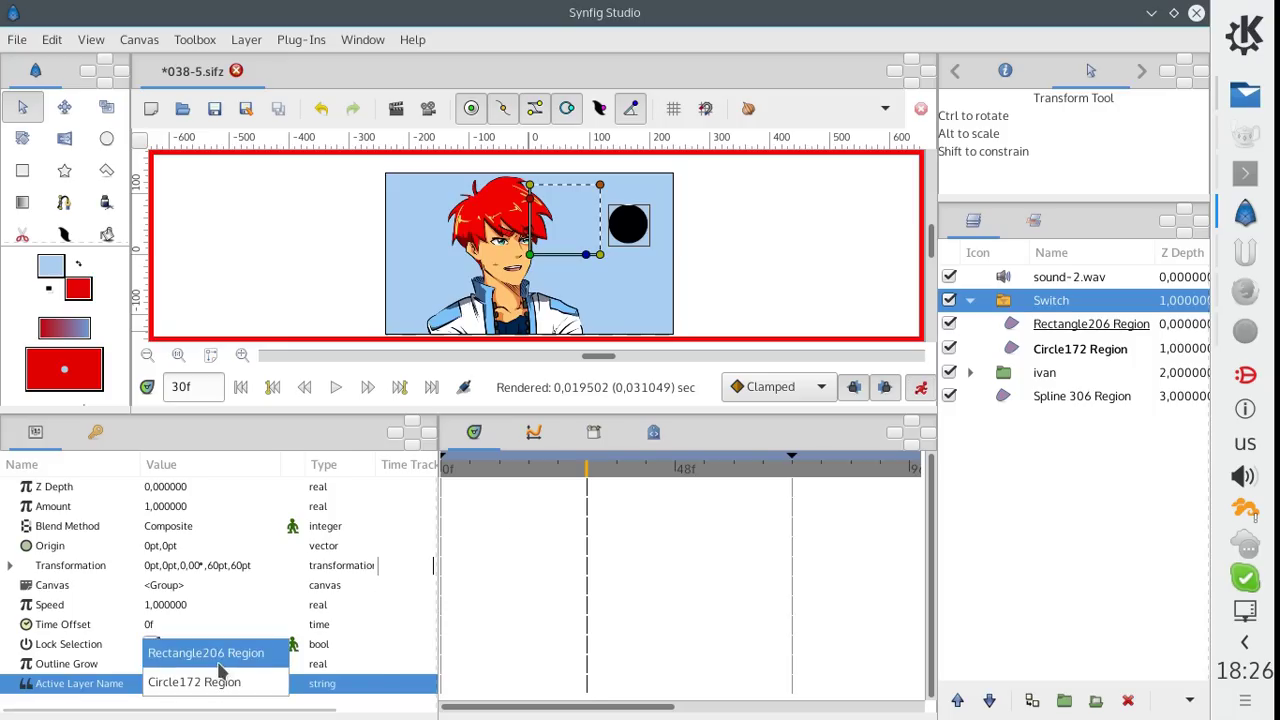
click(210, 652)
- Switch Active Layer Name back to Circle172 Region at frame 36 and scrub to preview
click(616, 470)
click(214, 684)
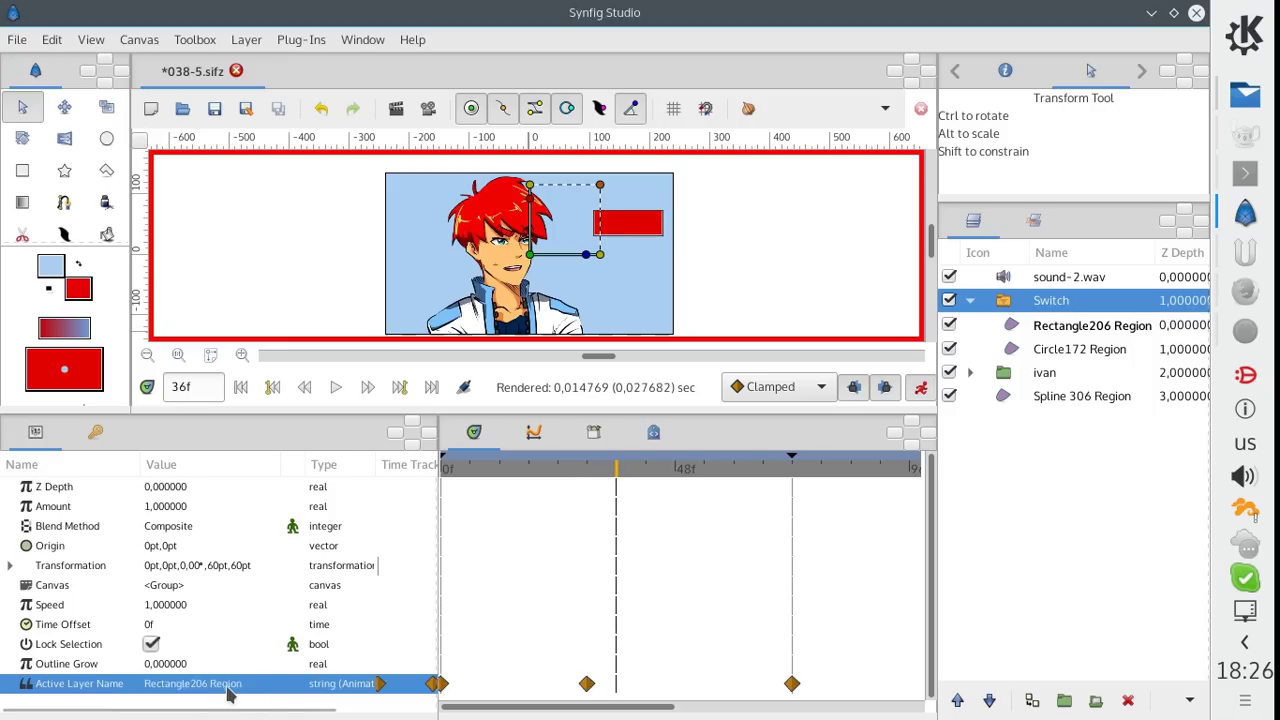
click(218, 686)
click(200, 703)
drag(605, 486, 641, 482)
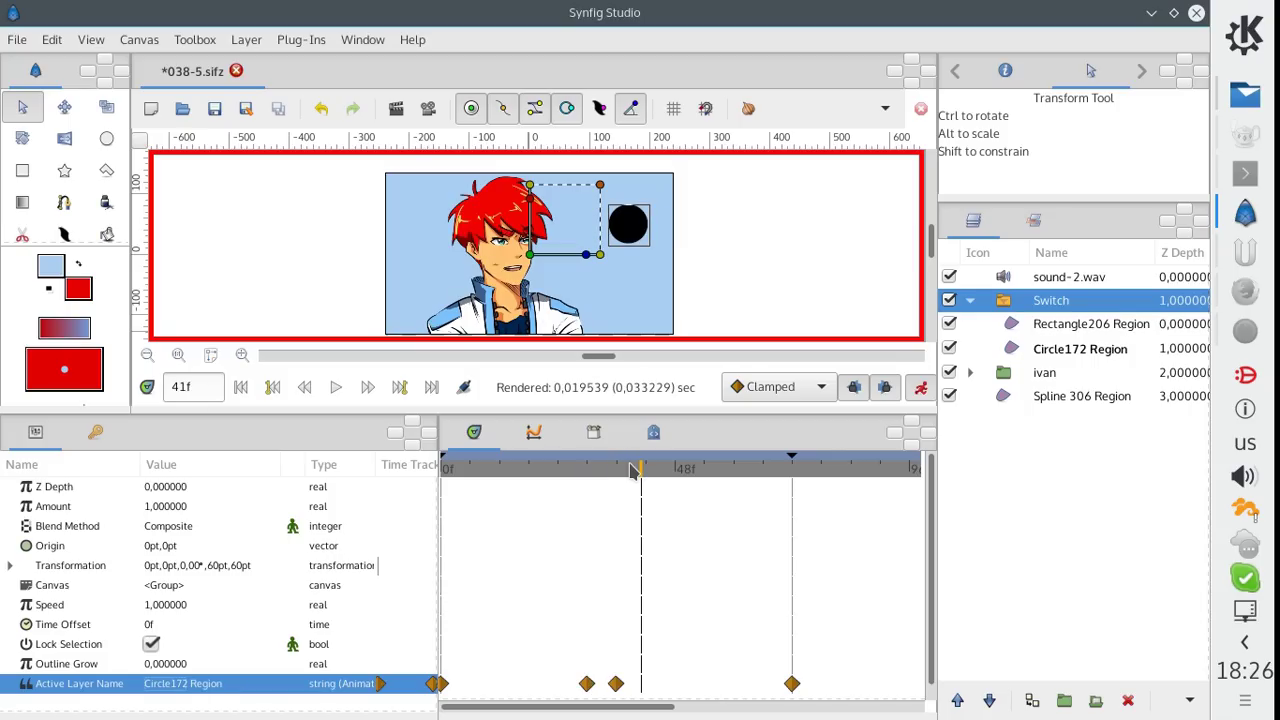
right_click(96, 682)
mouse_move(175, 572)
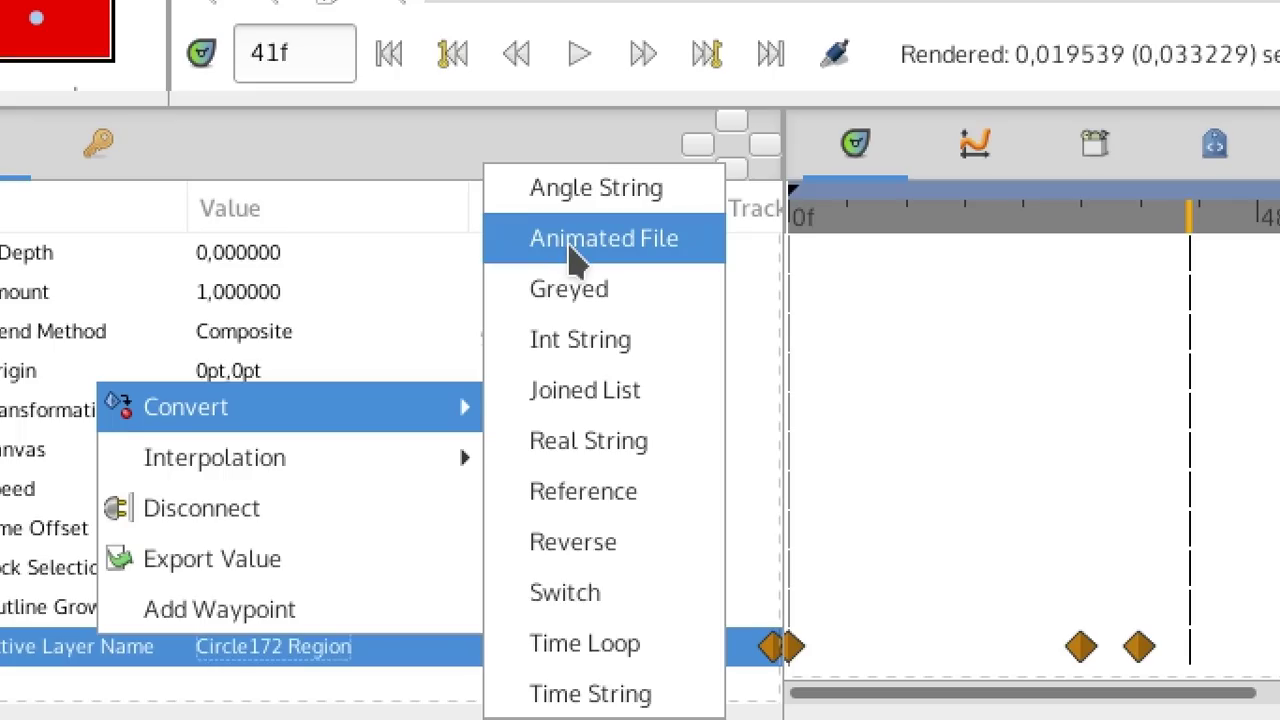
- Convert Active Layer Name to Animated File and browse for its Filename in the 038 folder
click(574, 252)
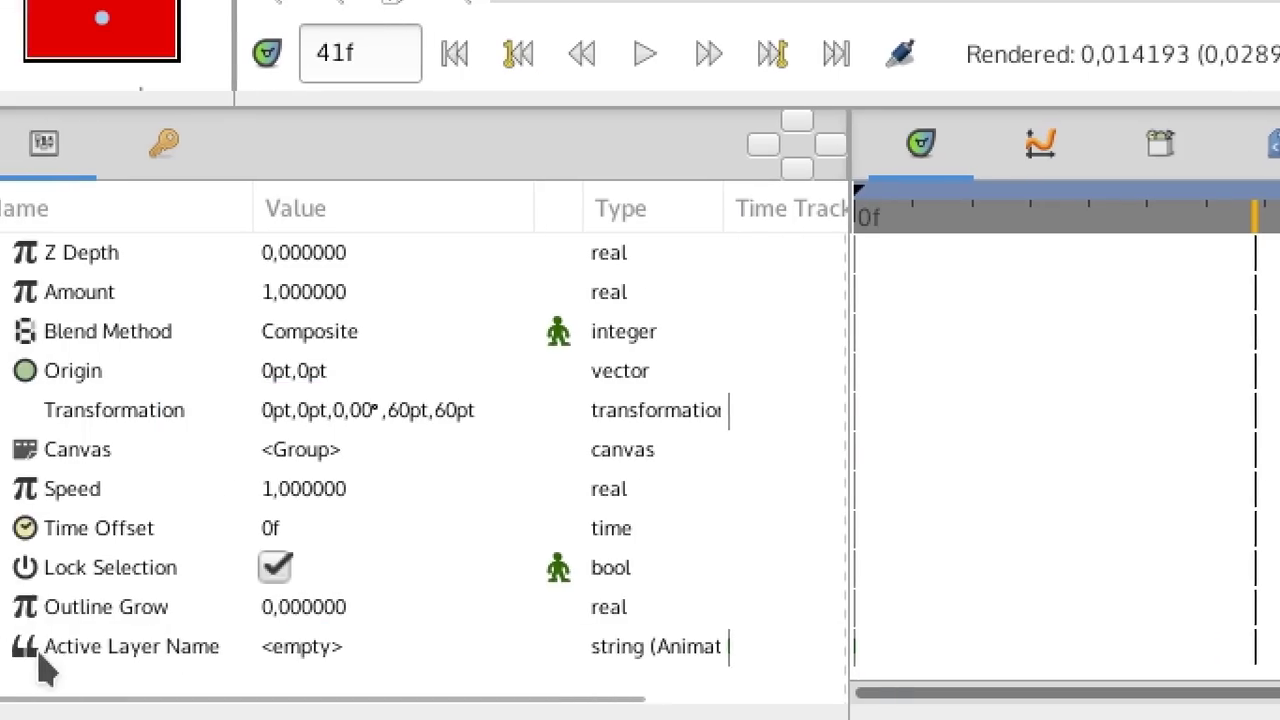
click(20, 647)
click(355, 660)
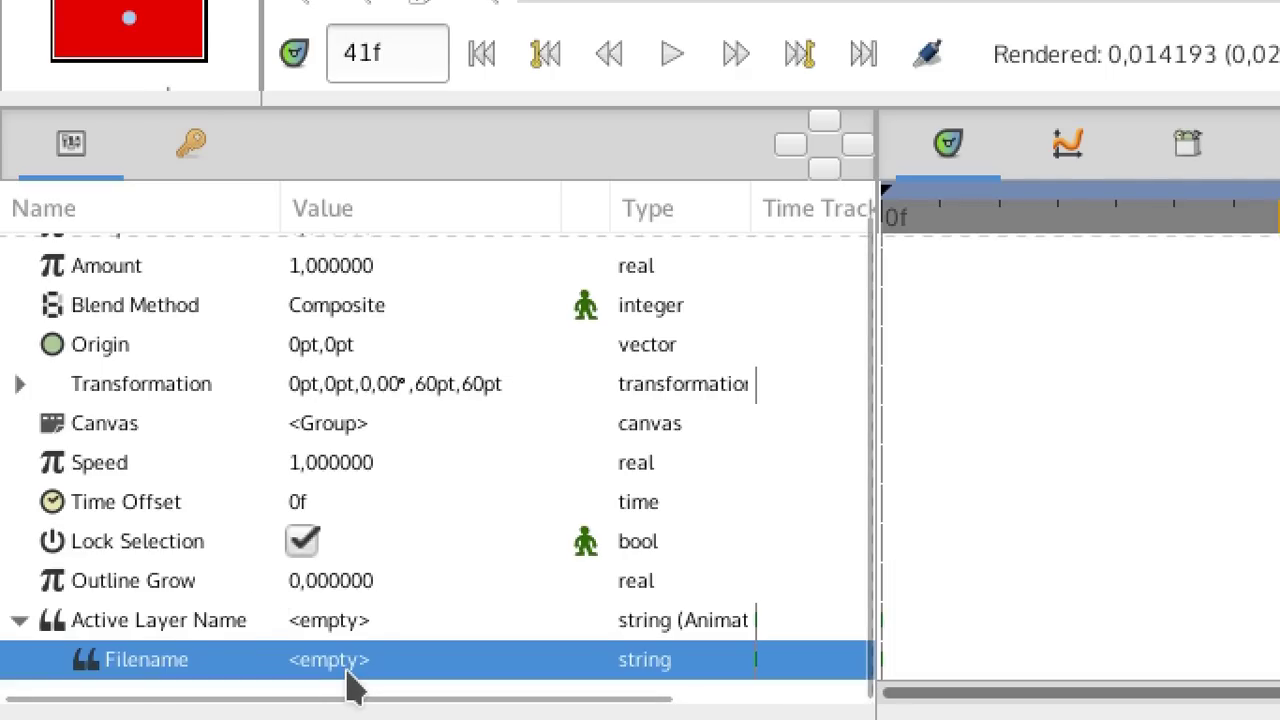
click(385, 676)
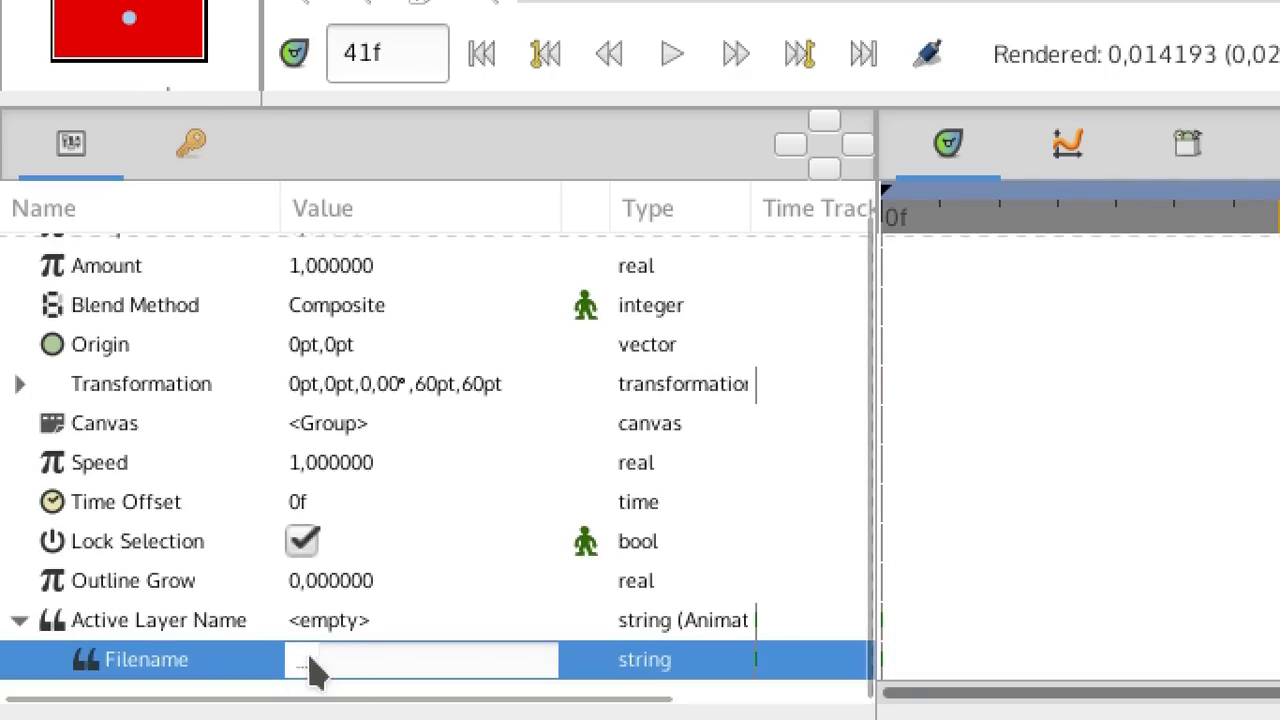
click(310, 668)
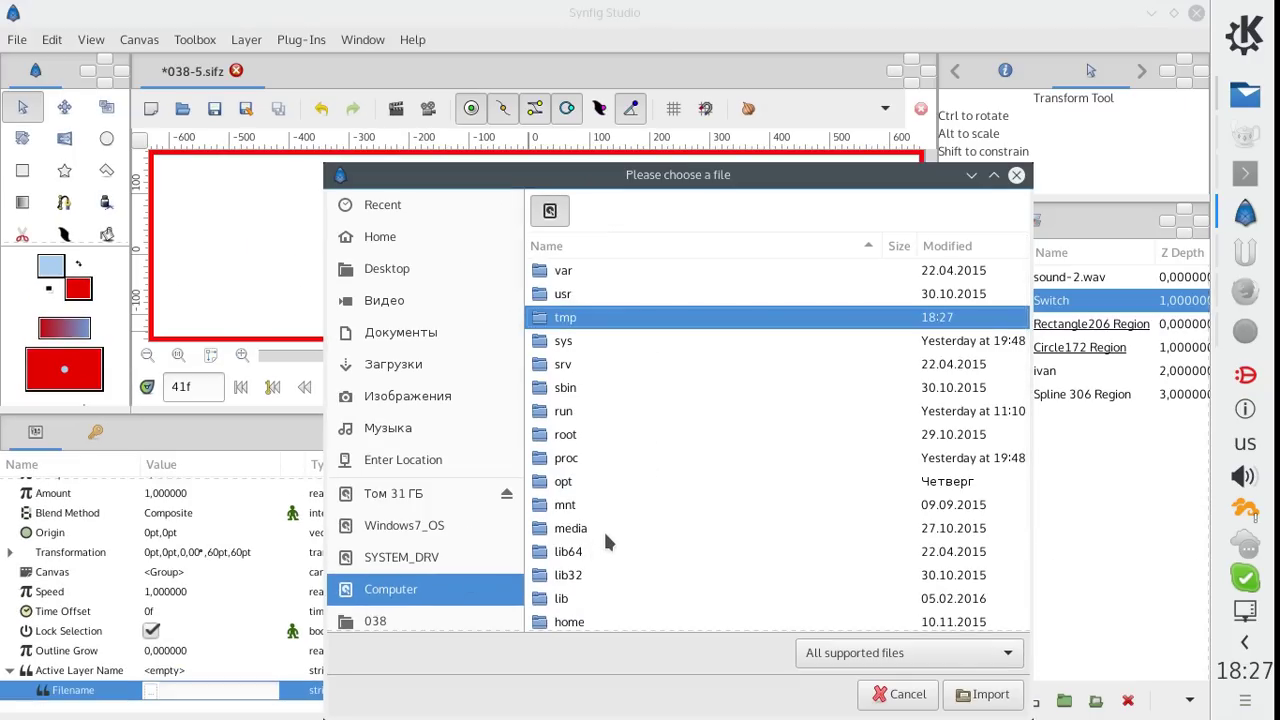
scroll(603, 529, down, 2)
scroll(426, 551, down, 4)
click(409, 462)
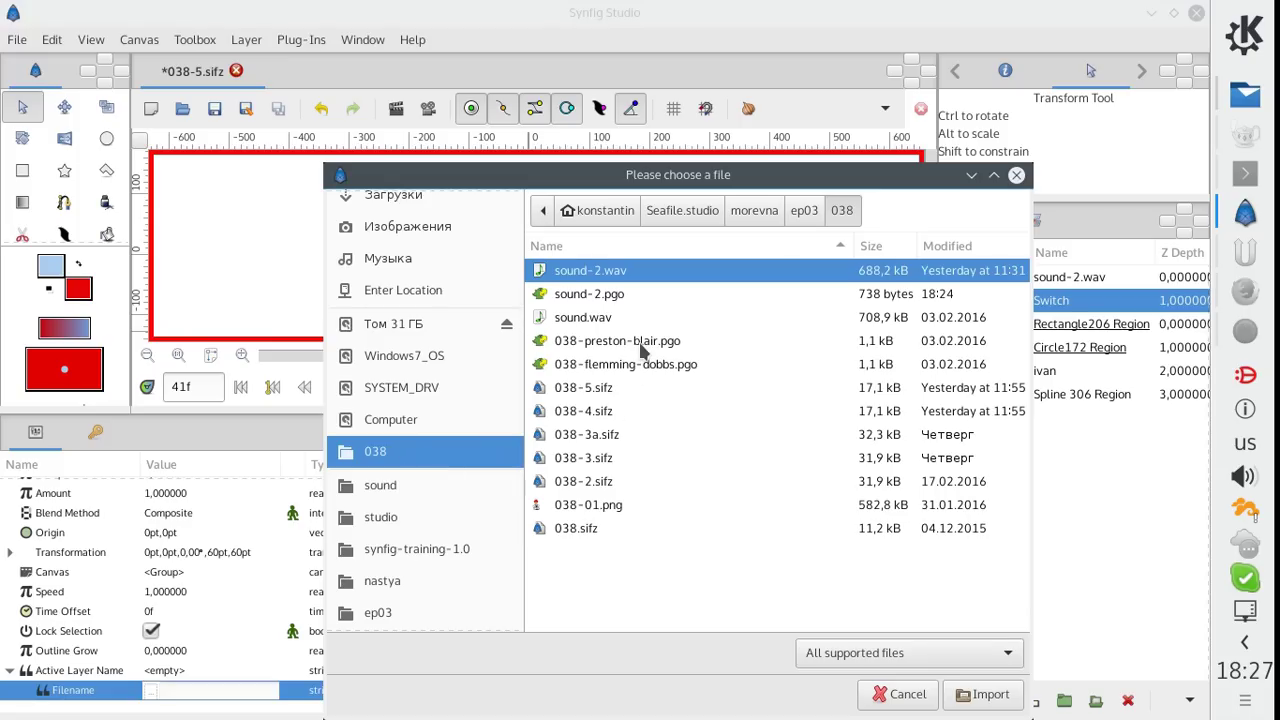
- Cancel the file chooser and delete the Switch layer
click(1016, 178)
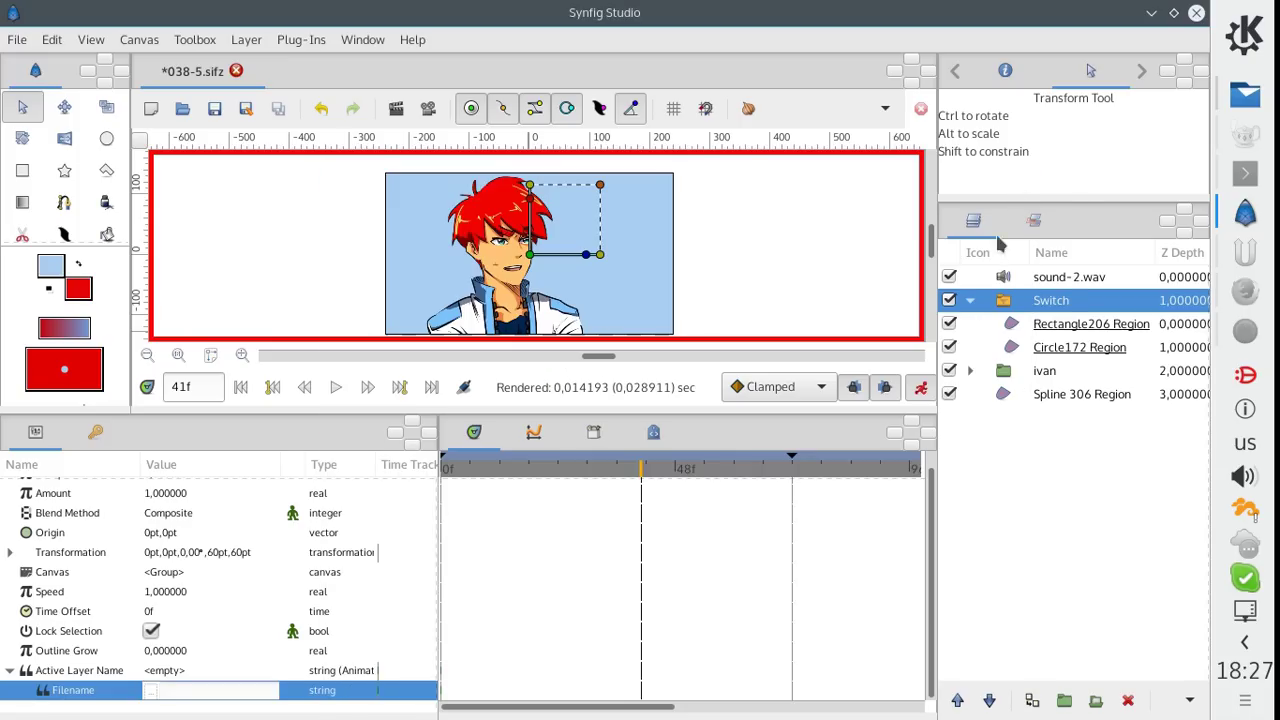
click(972, 301)
click(1128, 700)
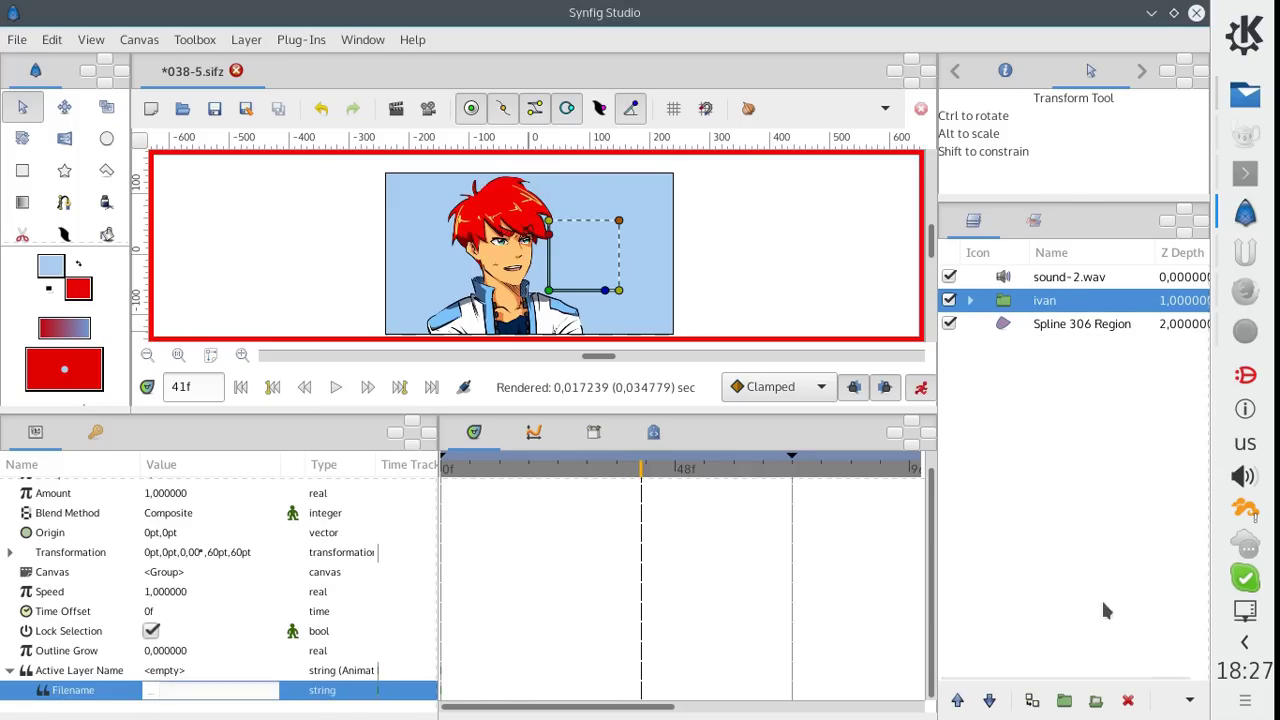
- Inspect sound-2.pgo's Active Layer Name Filename, expand its switch group, and scrub back to frame 32
click(970, 300)
click(1060, 347)
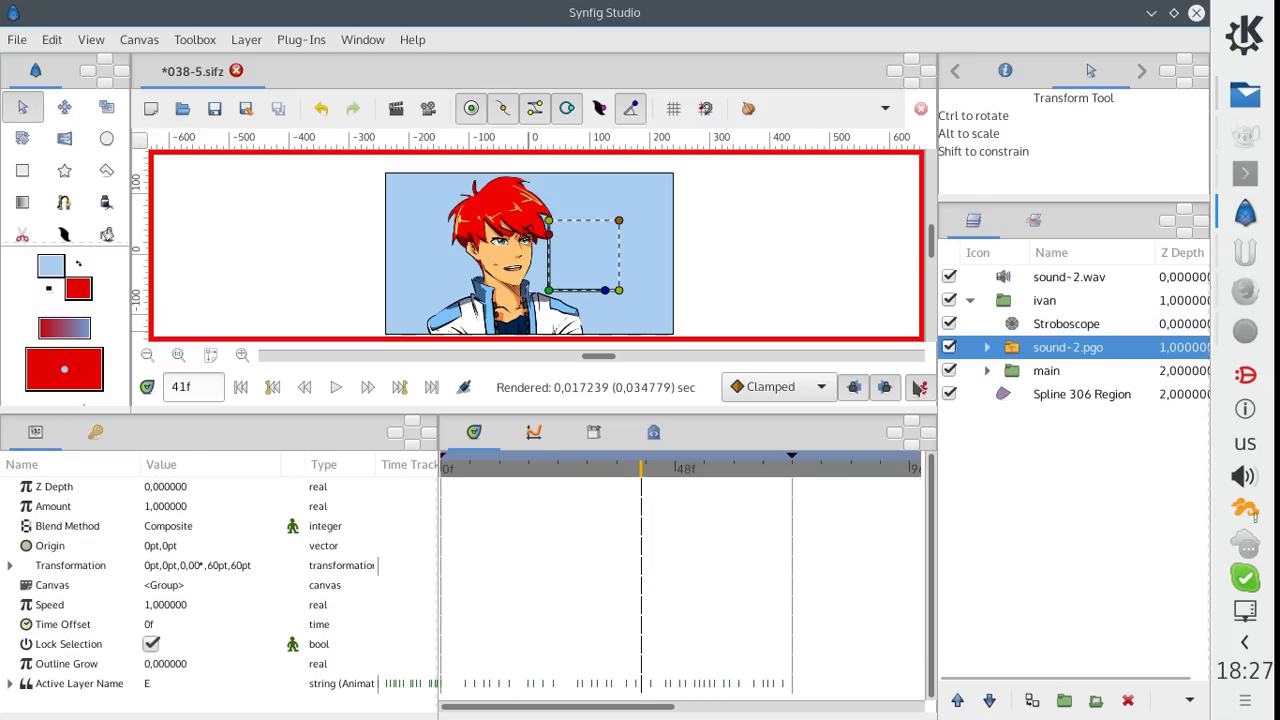
click(10, 684)
scroll(114, 645, down, 1)
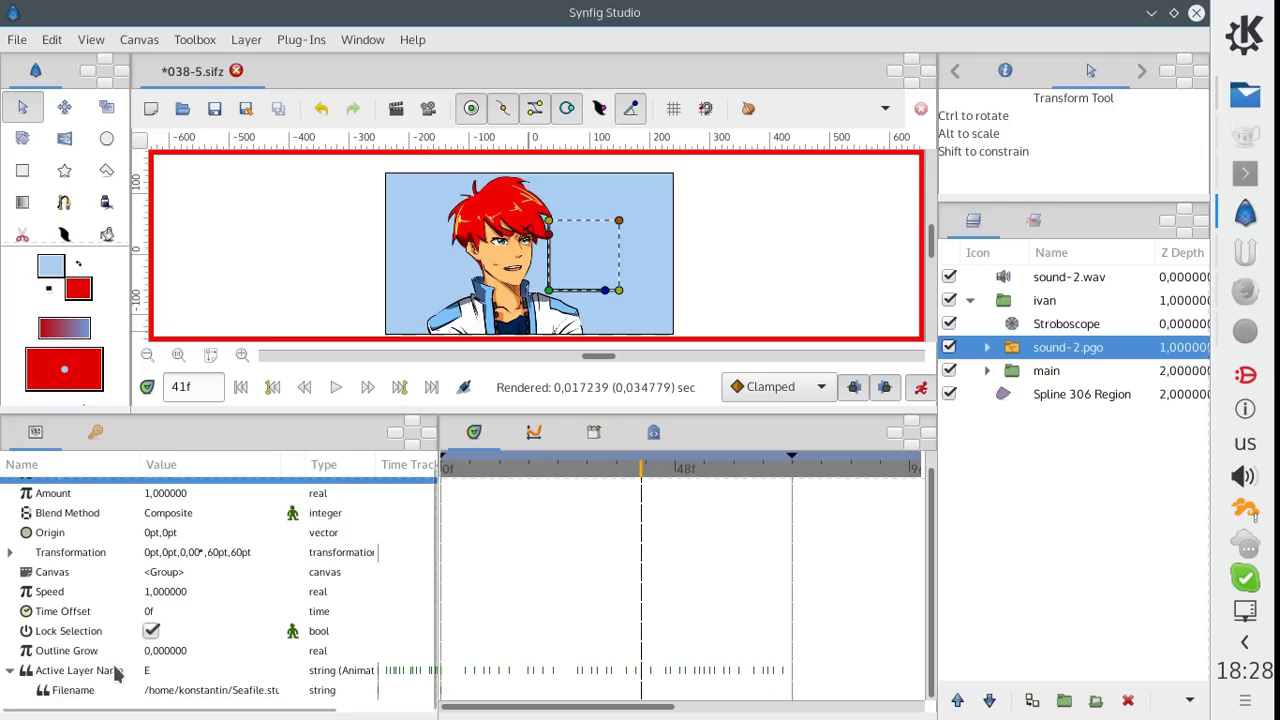
click(118, 670)
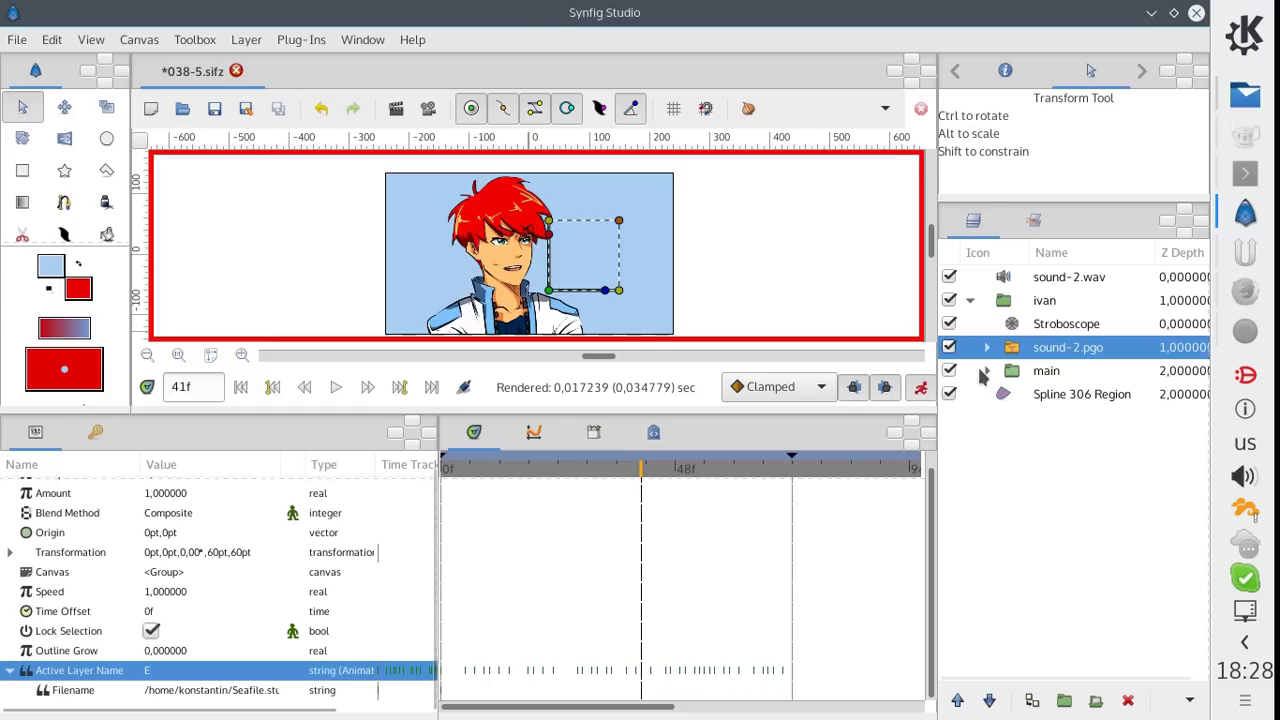
click(988, 348)
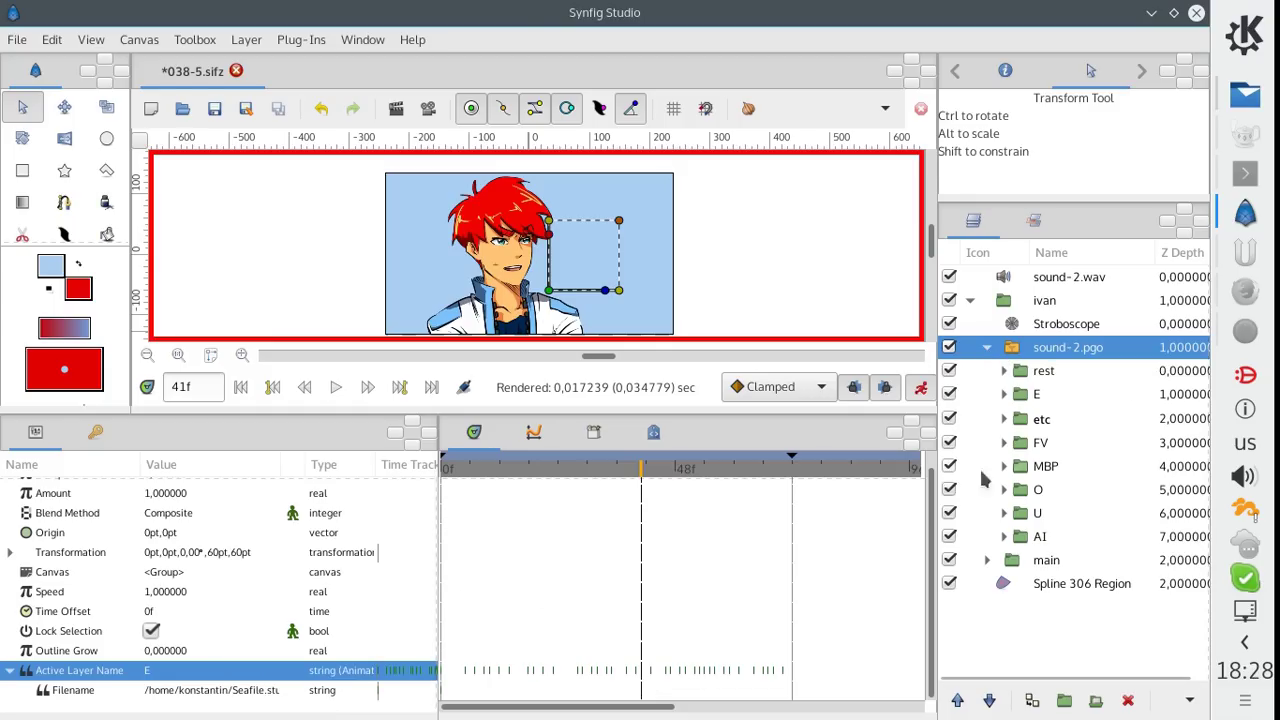
drag(612, 470, 586, 472)
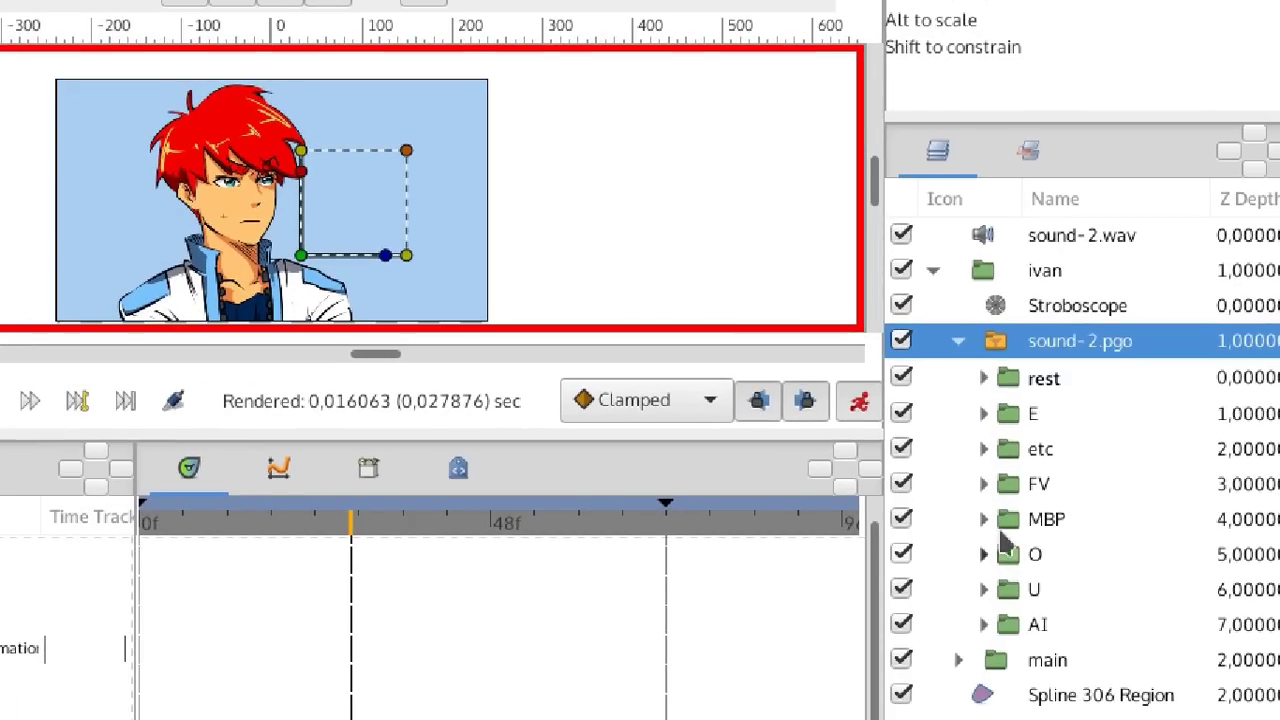
- Jump to frames around 30, 48 and 50, then scrub to watch the active mouth layer change
click(412, 535)
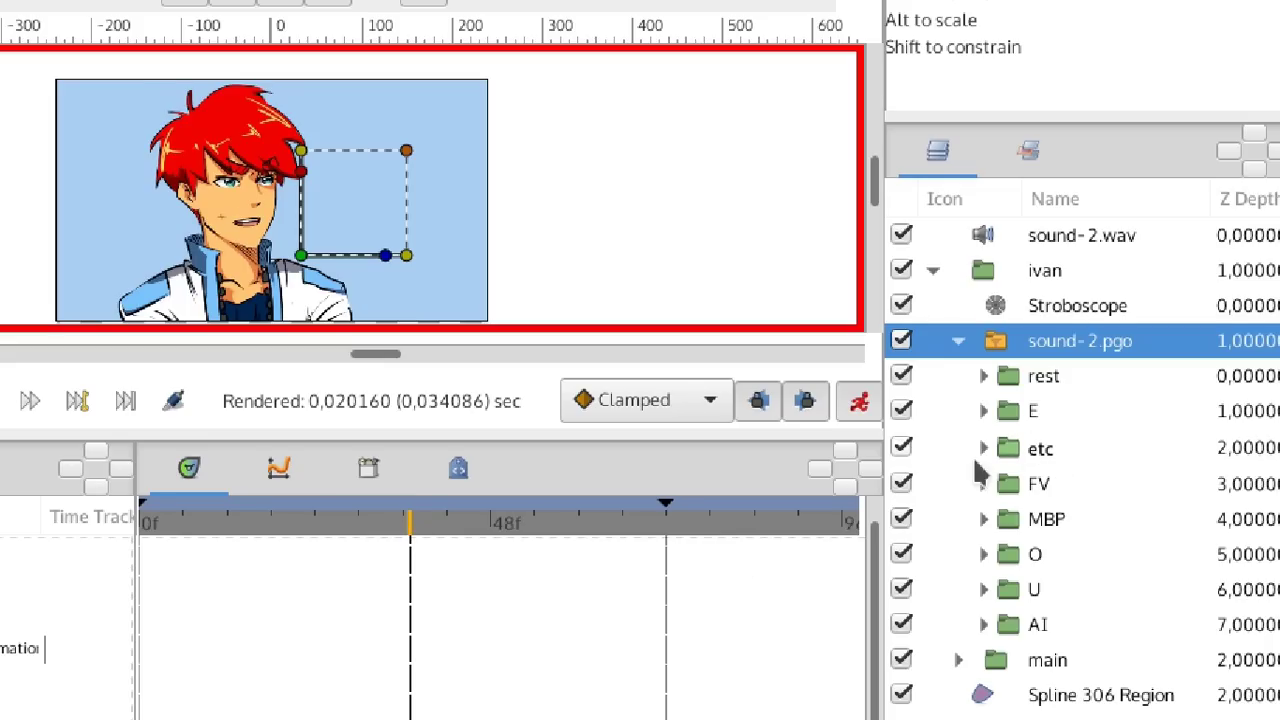
click(443, 531)
click(534, 530)
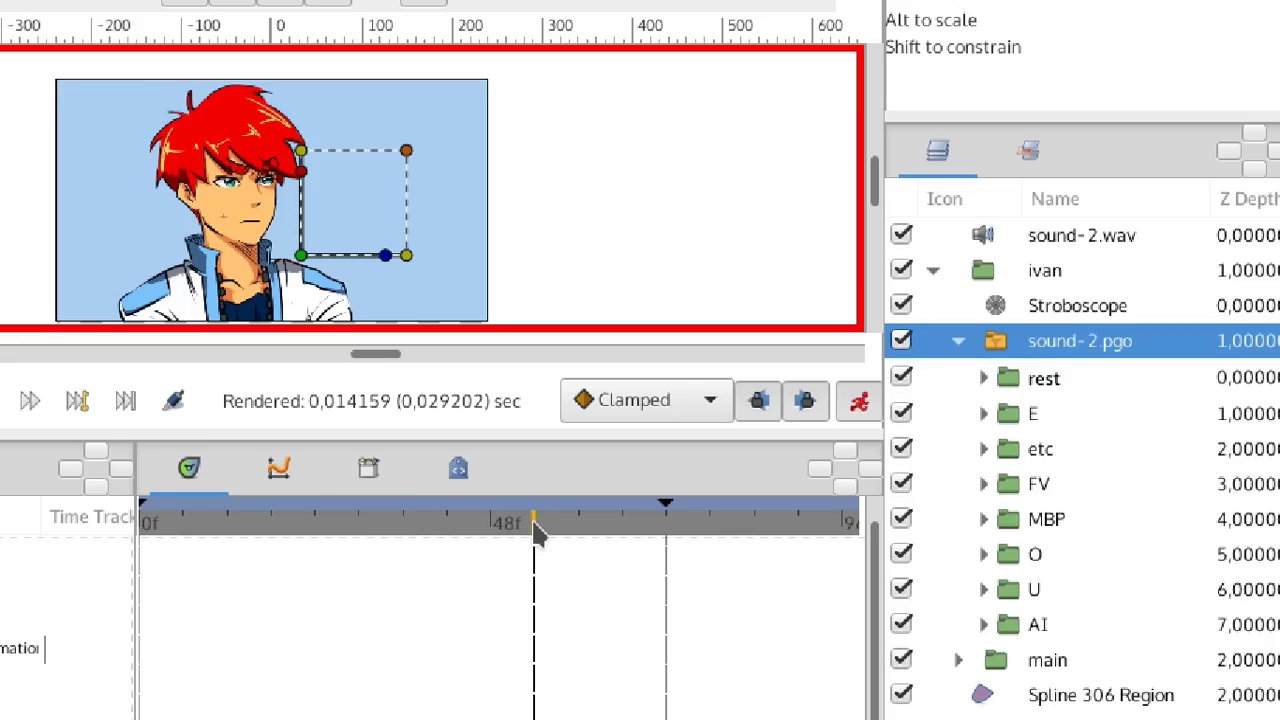
click(556, 528)
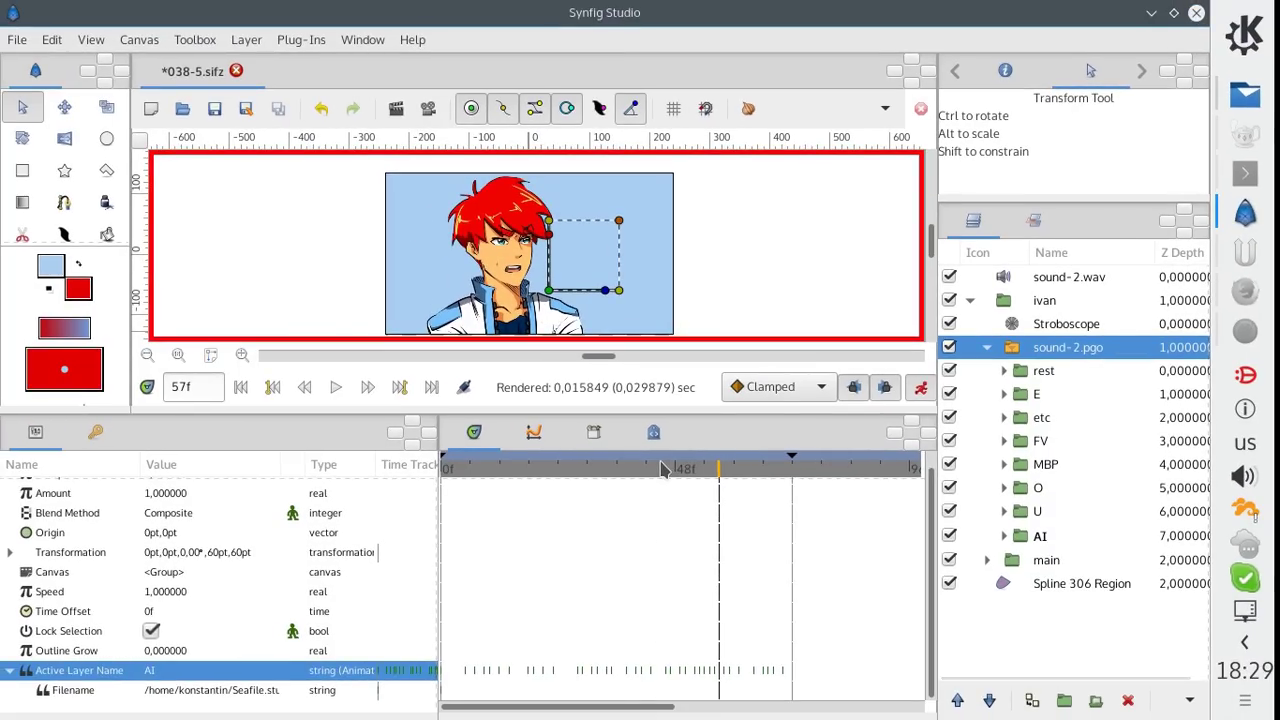
mouse_move(667, 472)
mouse_down()
mouse_move(548, 470)
mouse_move(660, 478)
mouse_up()
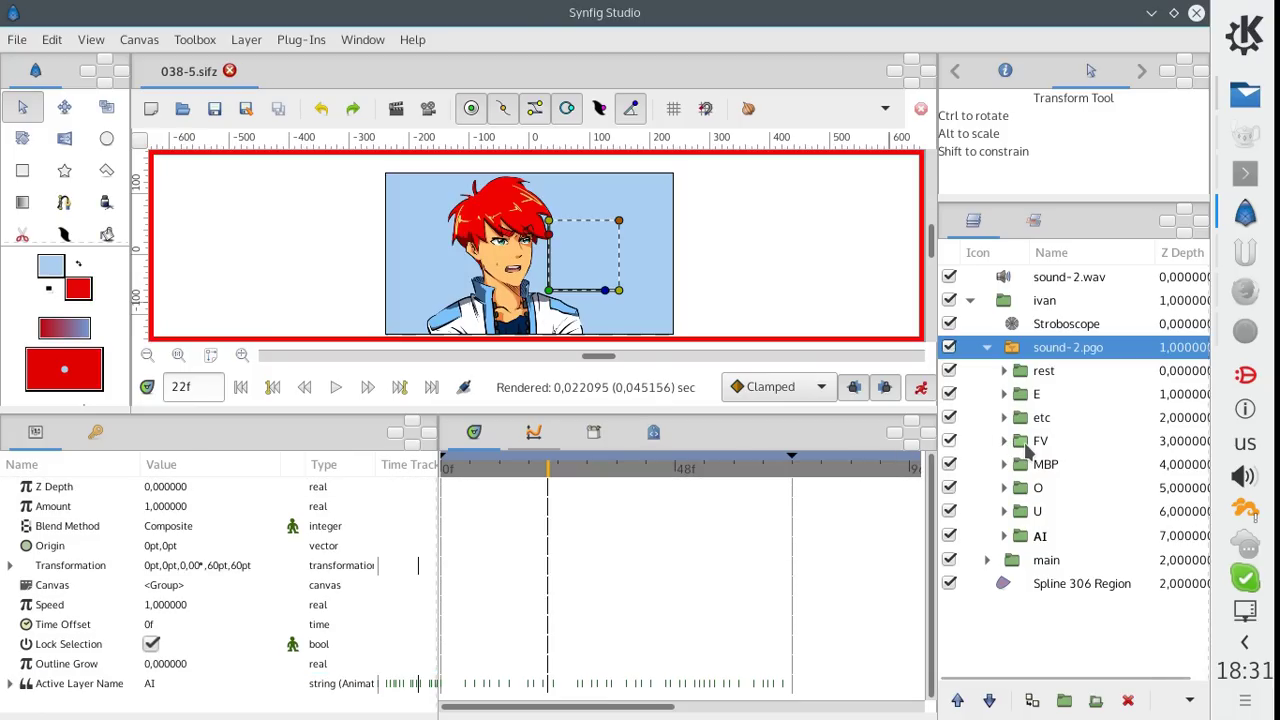
- Delete the rest mouth layer, then select sound-2.pgo and return to frame 1
click(1030, 442)
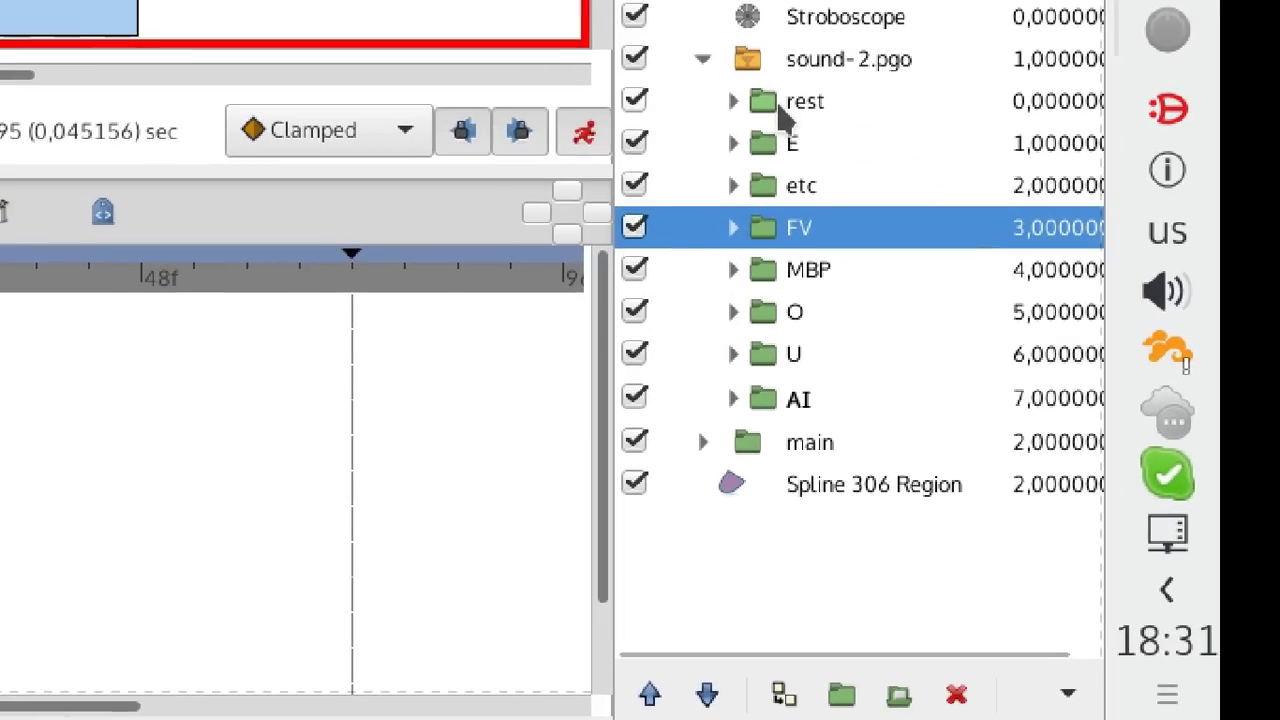
click(1008, 350)
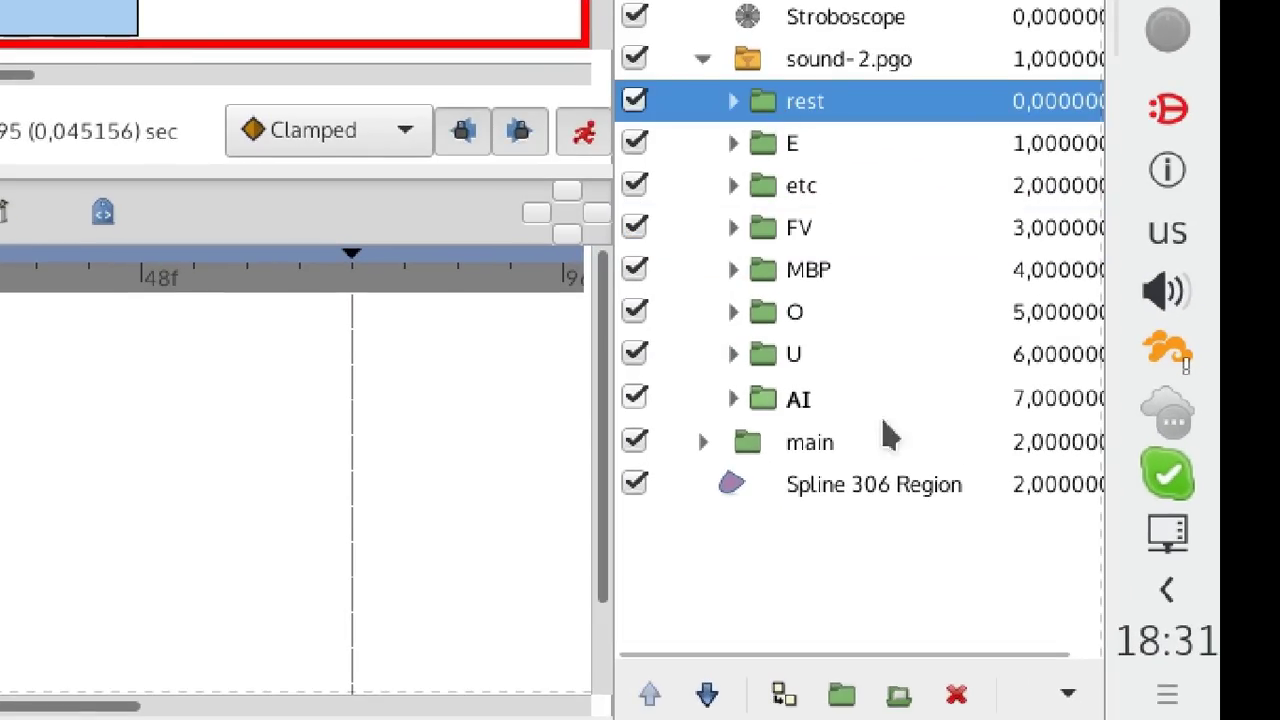
click(955, 692)
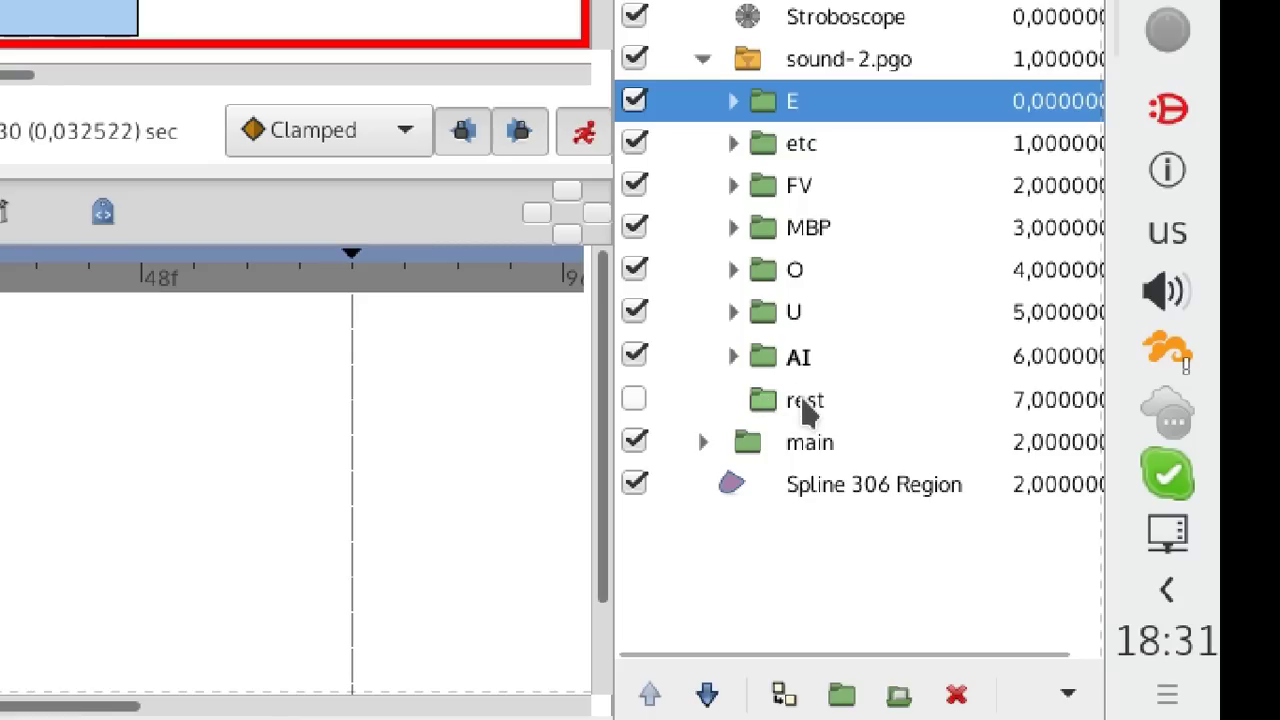
click(806, 402)
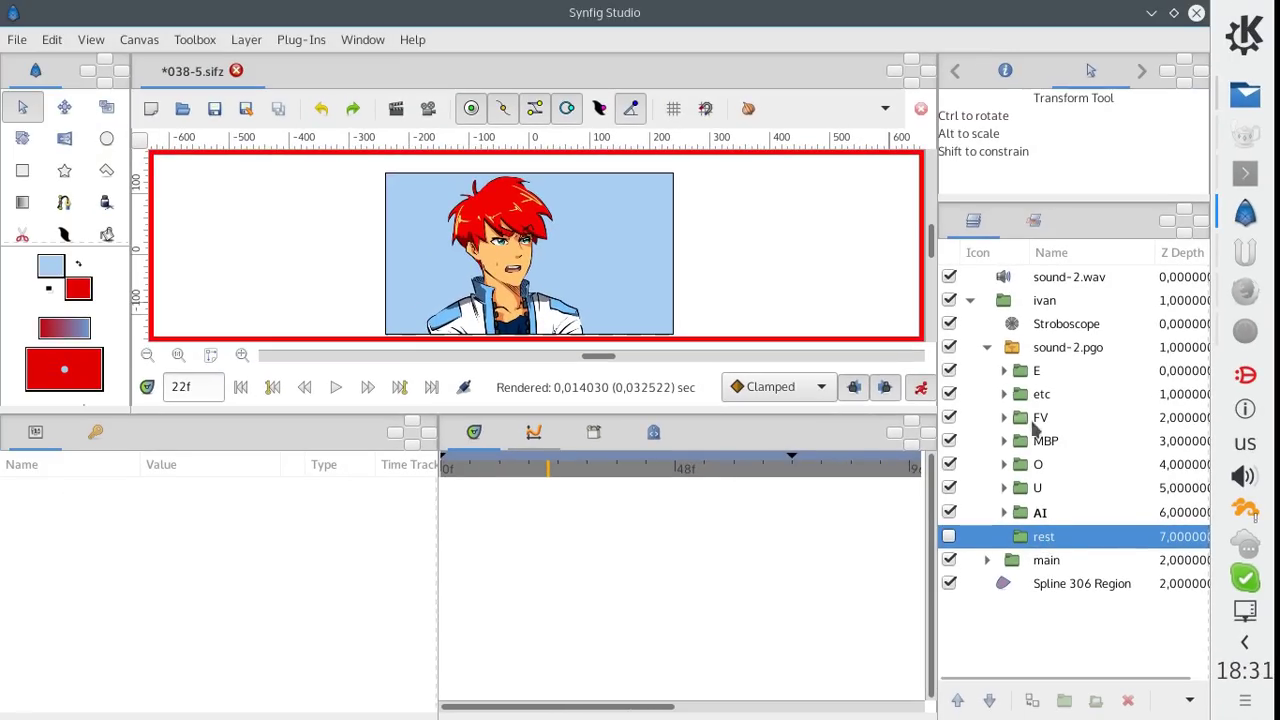
click(1048, 350)
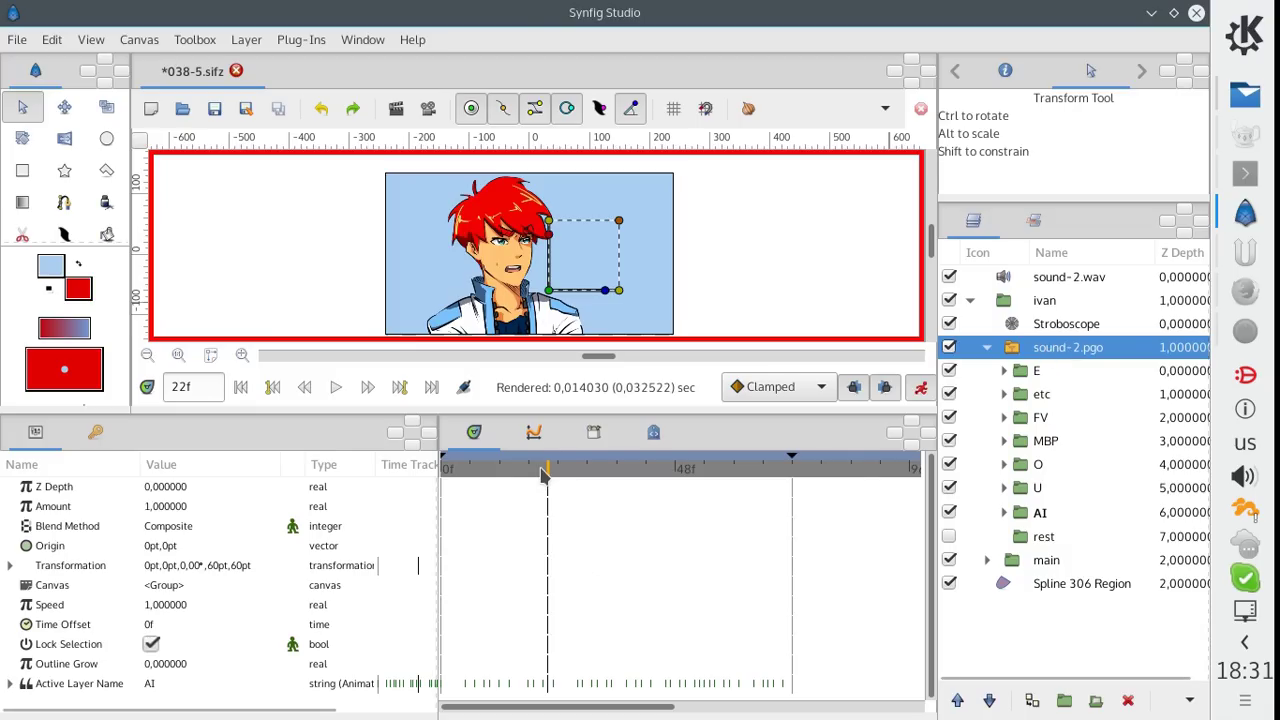
drag(543, 475, 448, 472)
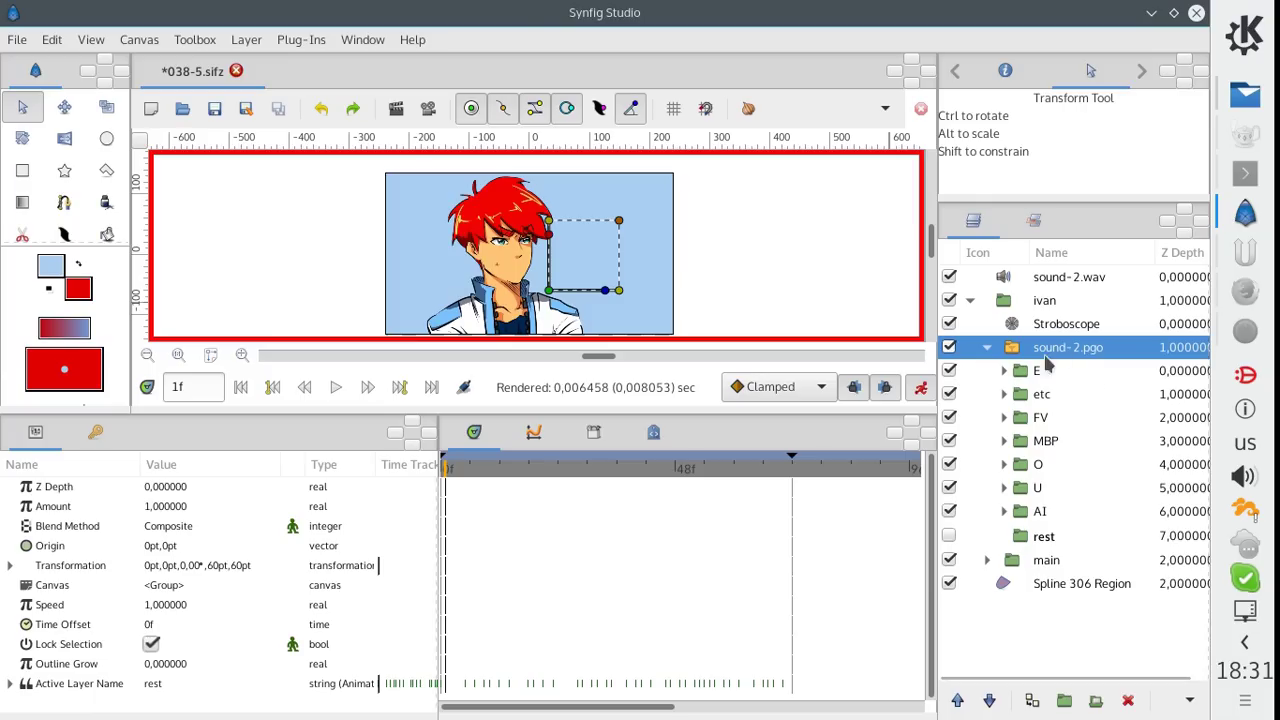
- Draw a red circle at the upper right and move it into the rest group
click(106, 138)
drag(628, 227, 650, 227)
key(alt+a)
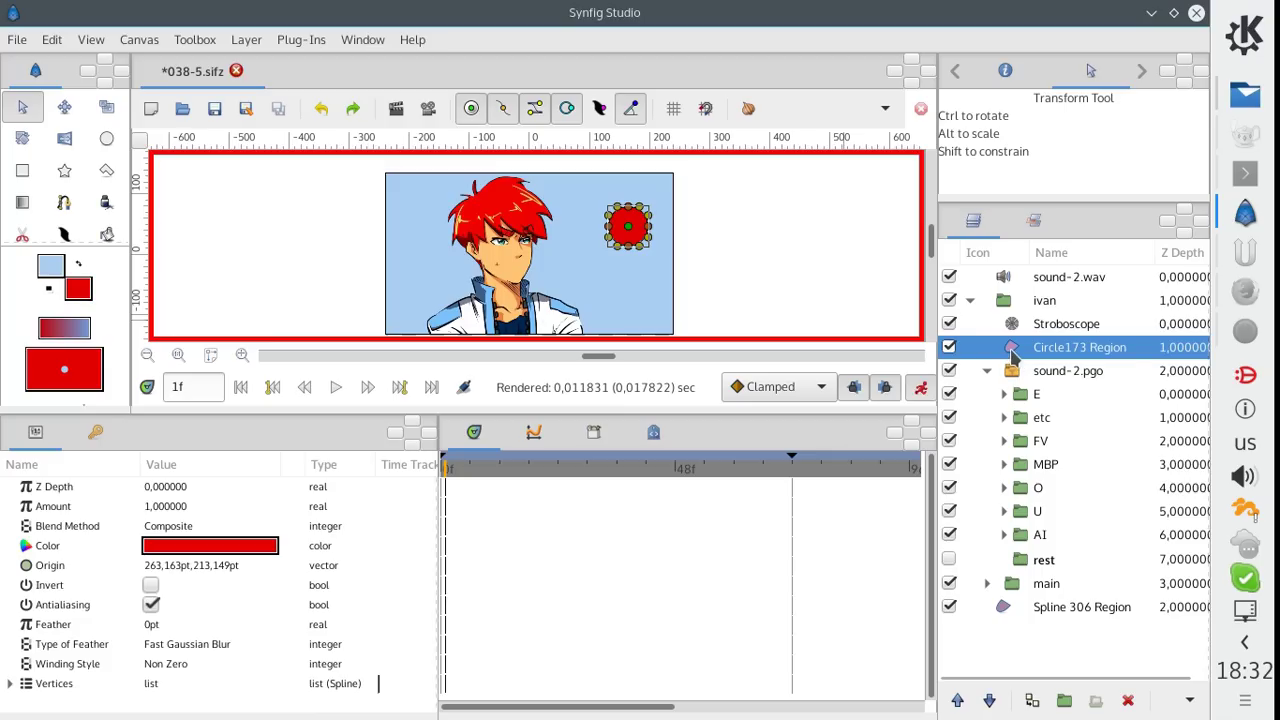
drag(1012, 355, 1040, 568)
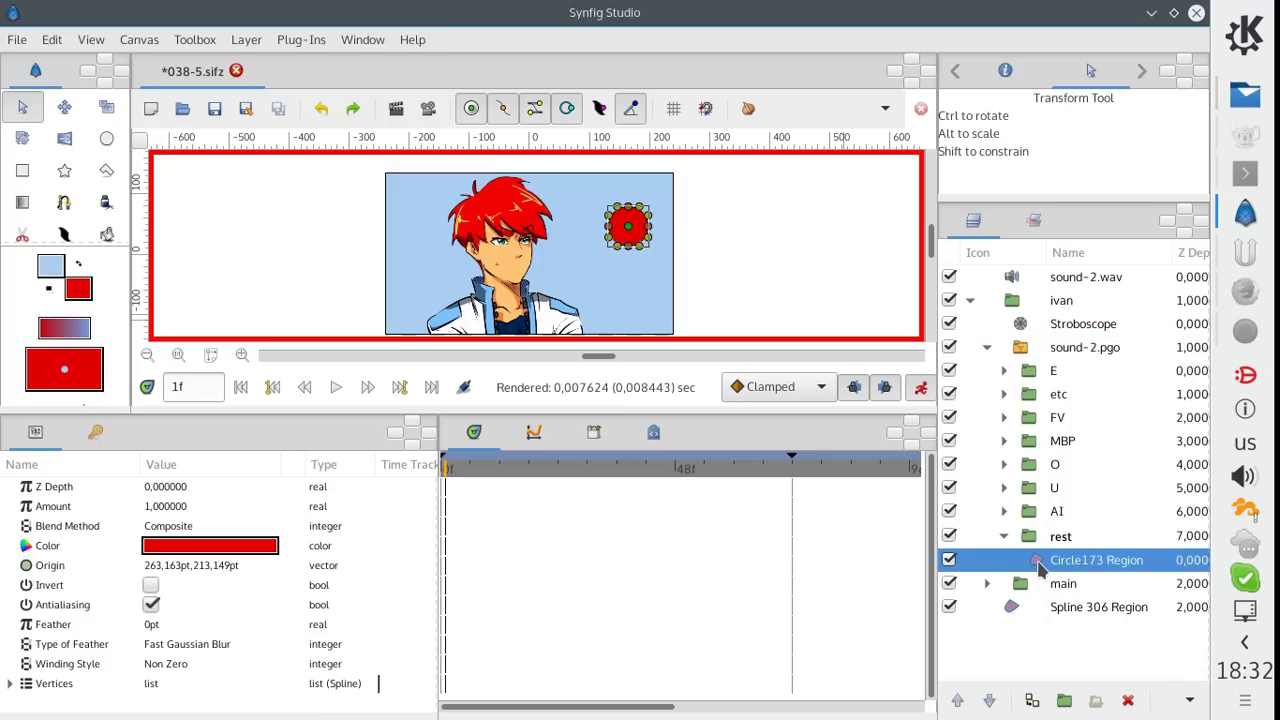
click(1020, 537)
click(1006, 537)
- Reset the colours to a black fill and draw a black circle above sound-2.pgo
click(1027, 346)
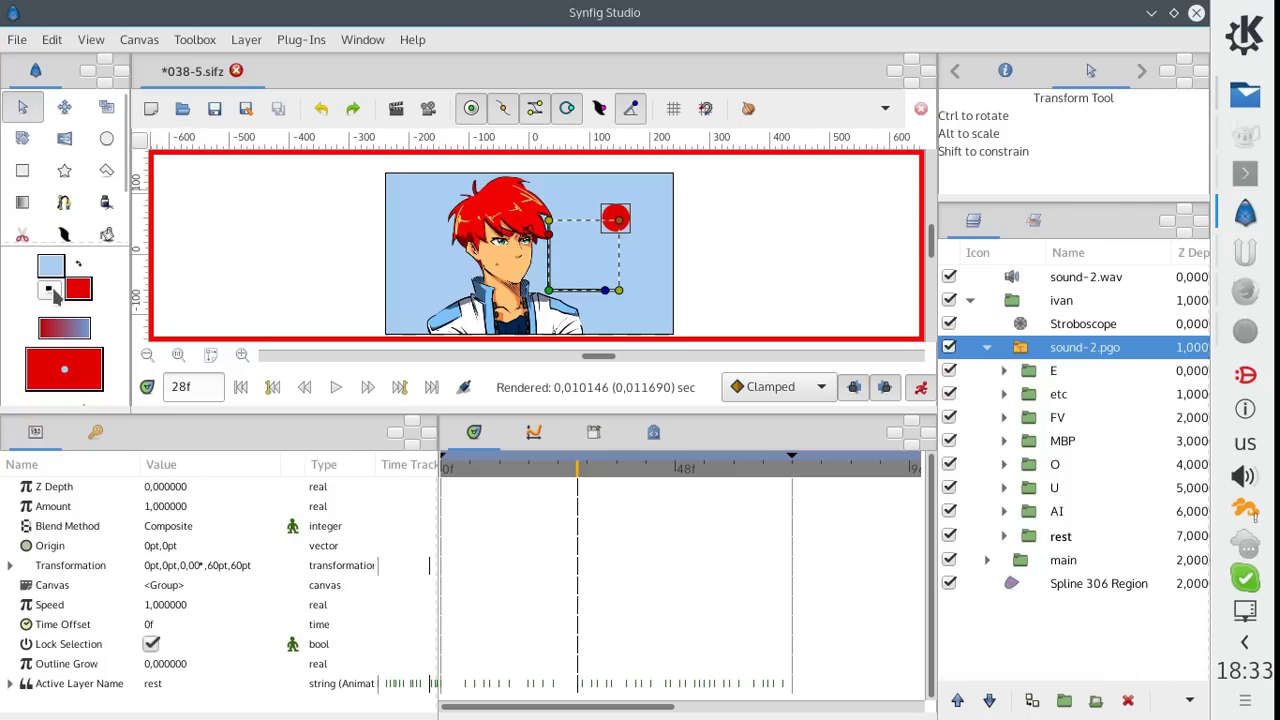
click(48, 288)
click(78, 263)
click(107, 138)
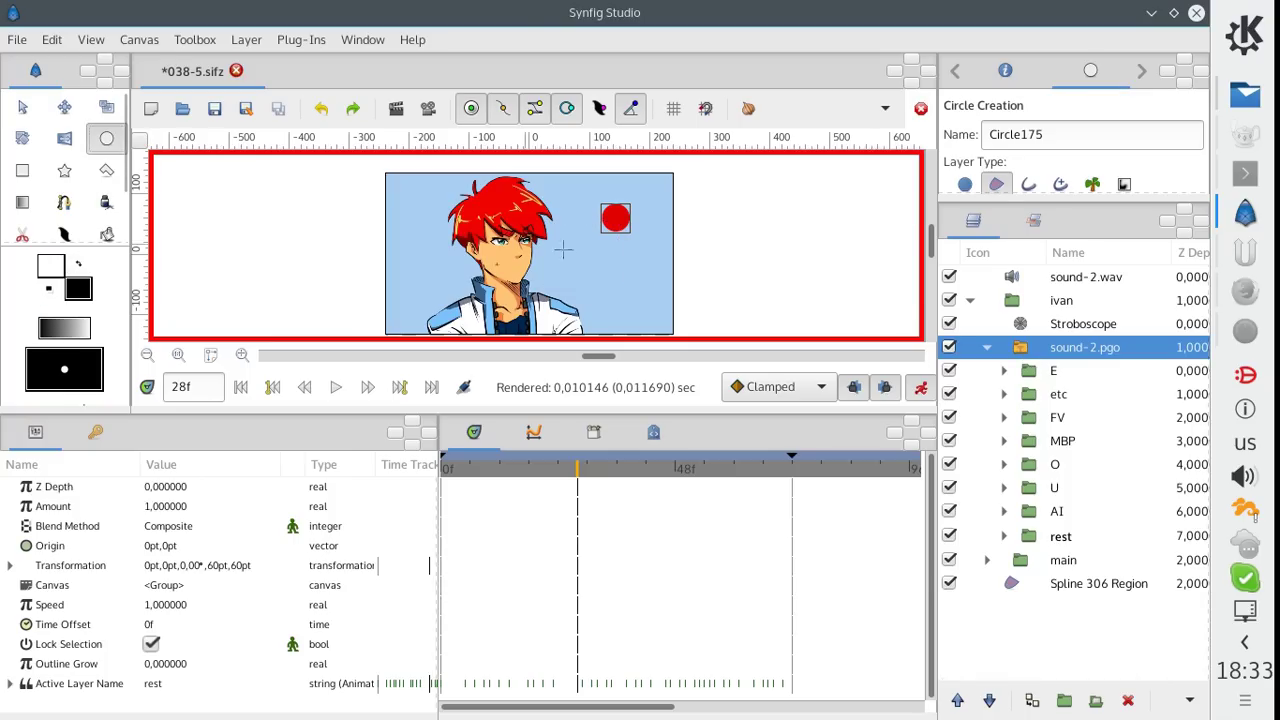
drag(628, 266, 648, 266)
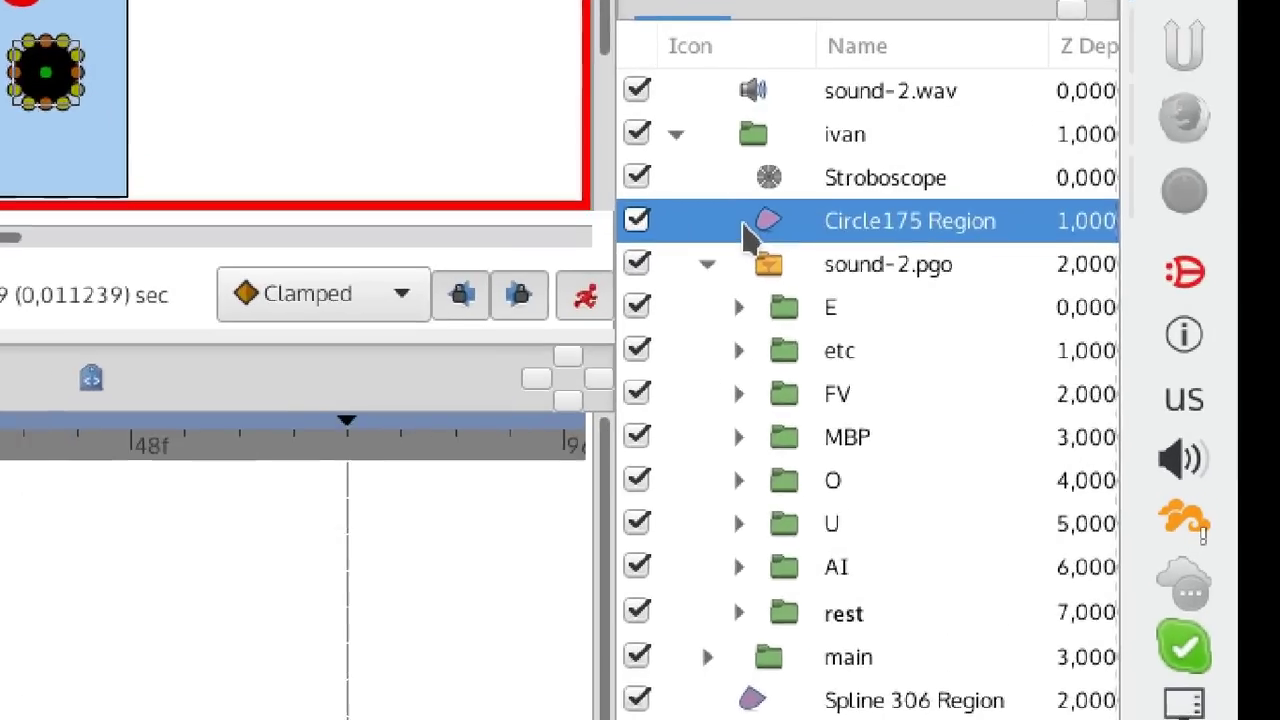
- Group the black circle (Circle175 Region) into a new layer named 'extra'
right_click(1013, 350)
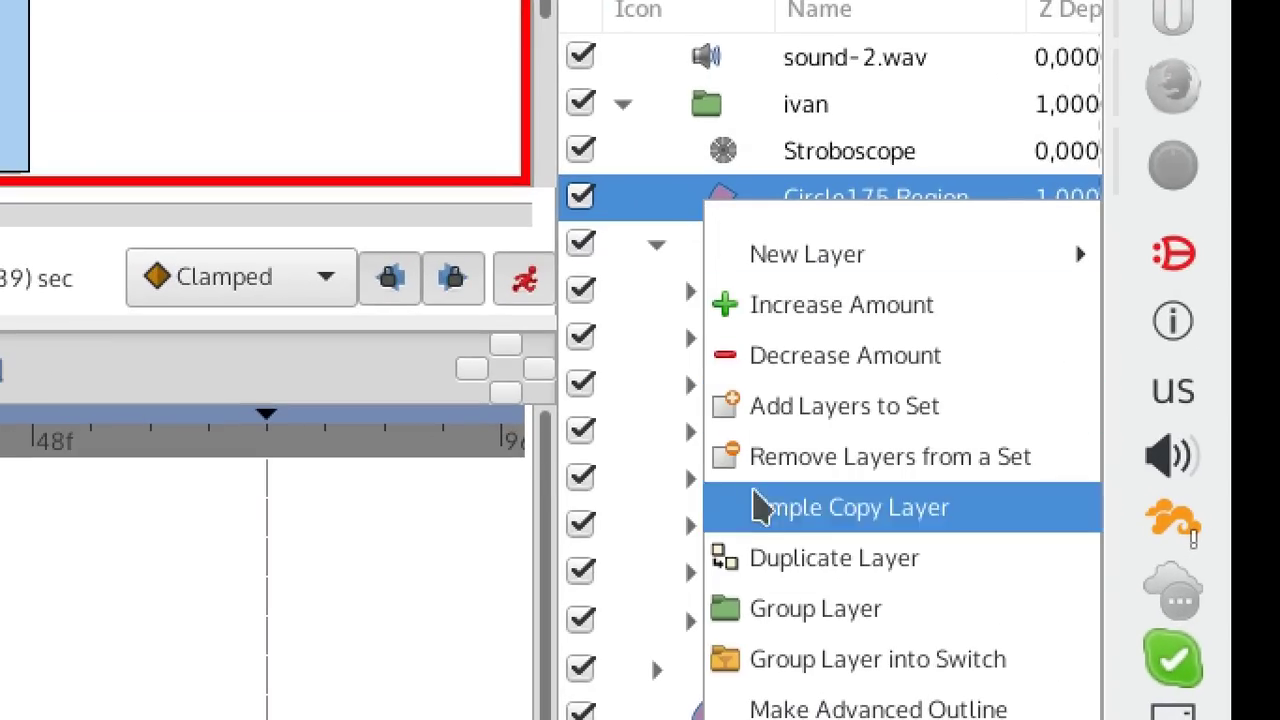
click(757, 609)
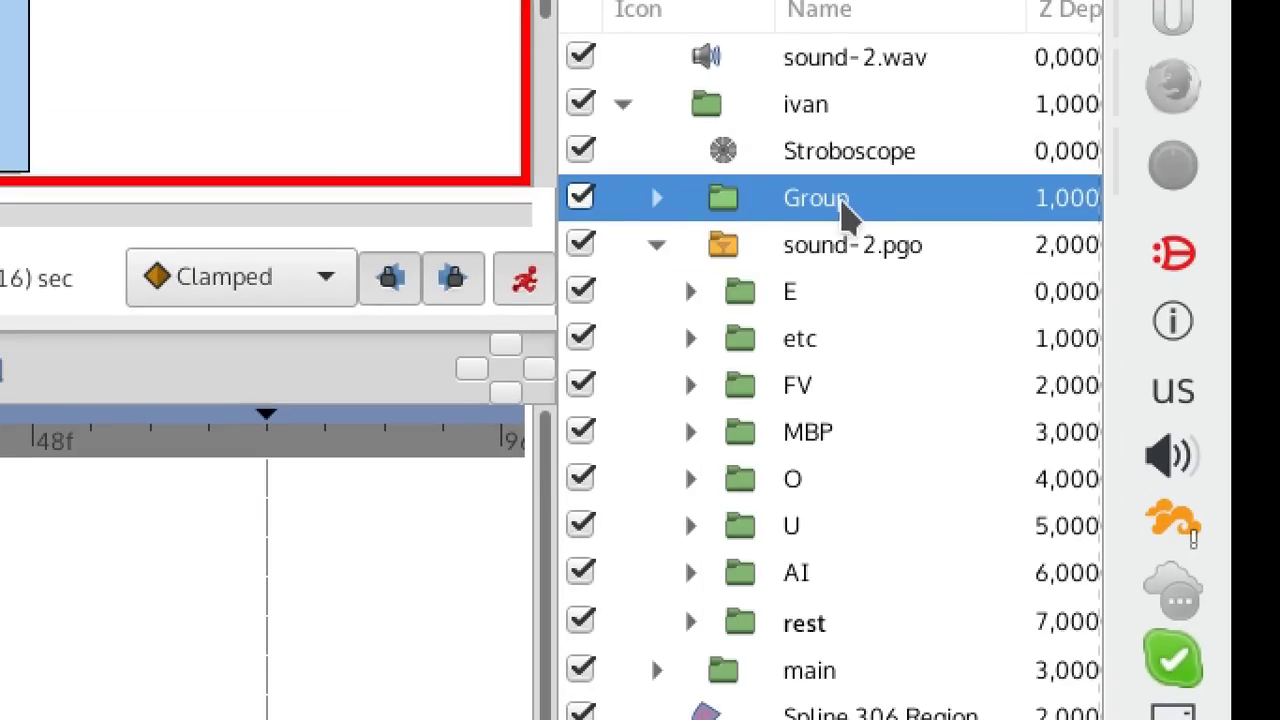
click(843, 198)
text(e)
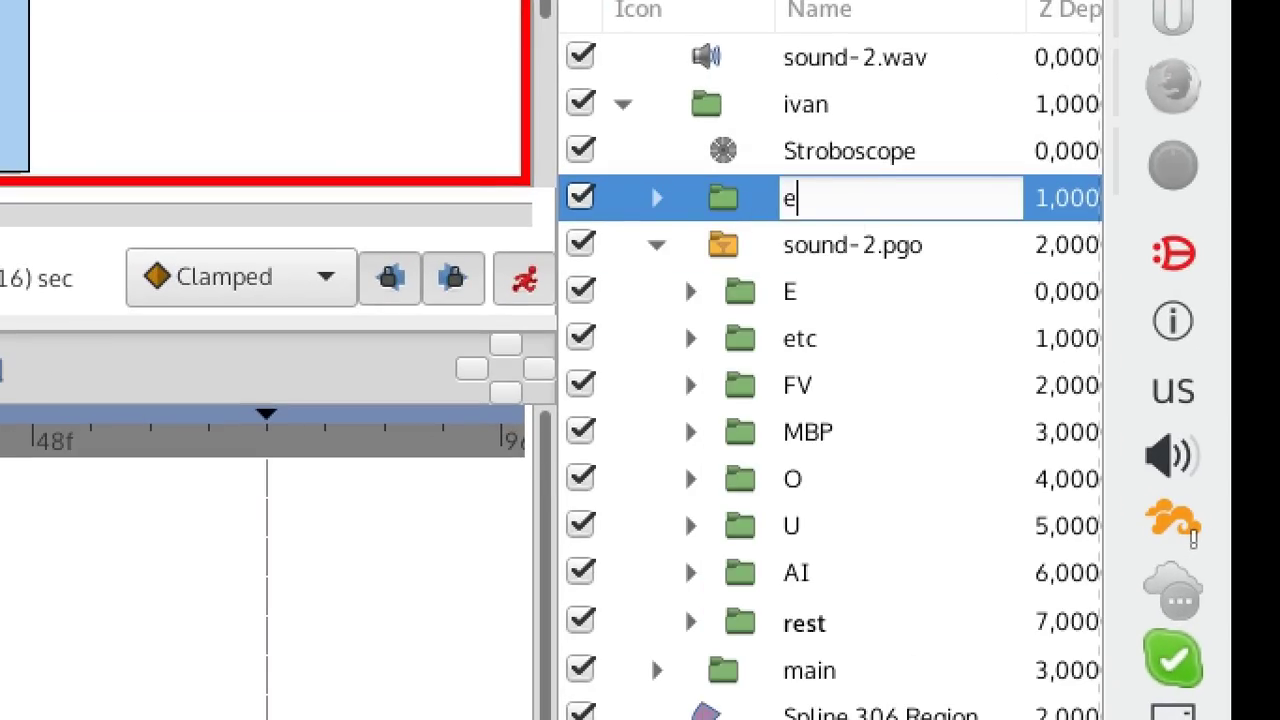
text(xtra)
key(Return)
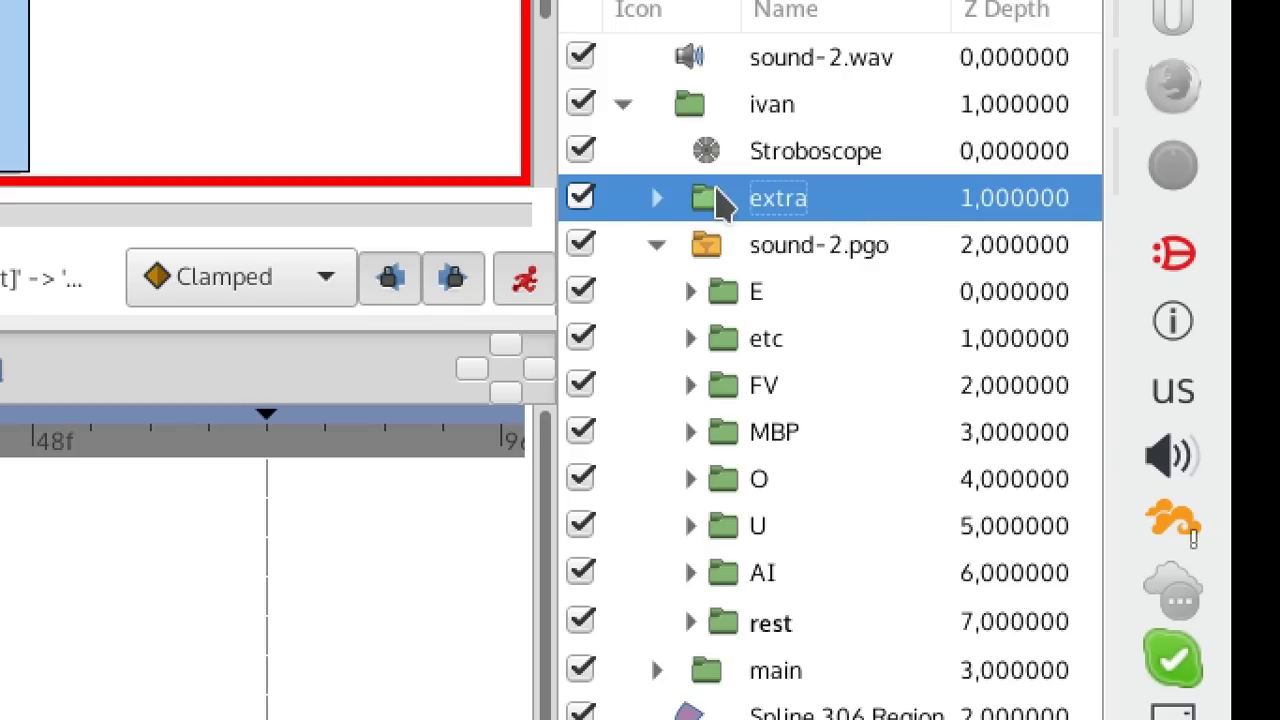
- Move the extra group into the sound-2.pgo switch as its first child, ahead of E through rest
drag(706, 200, 767, 245)
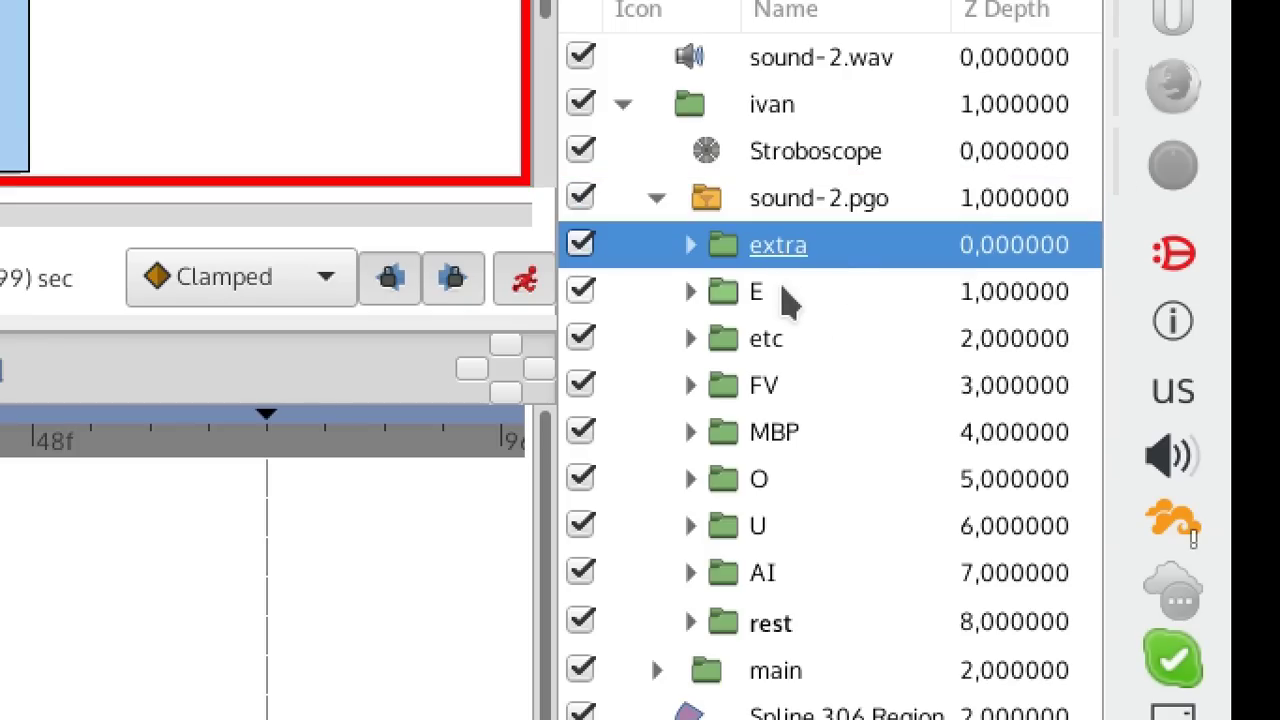
click(788, 295)
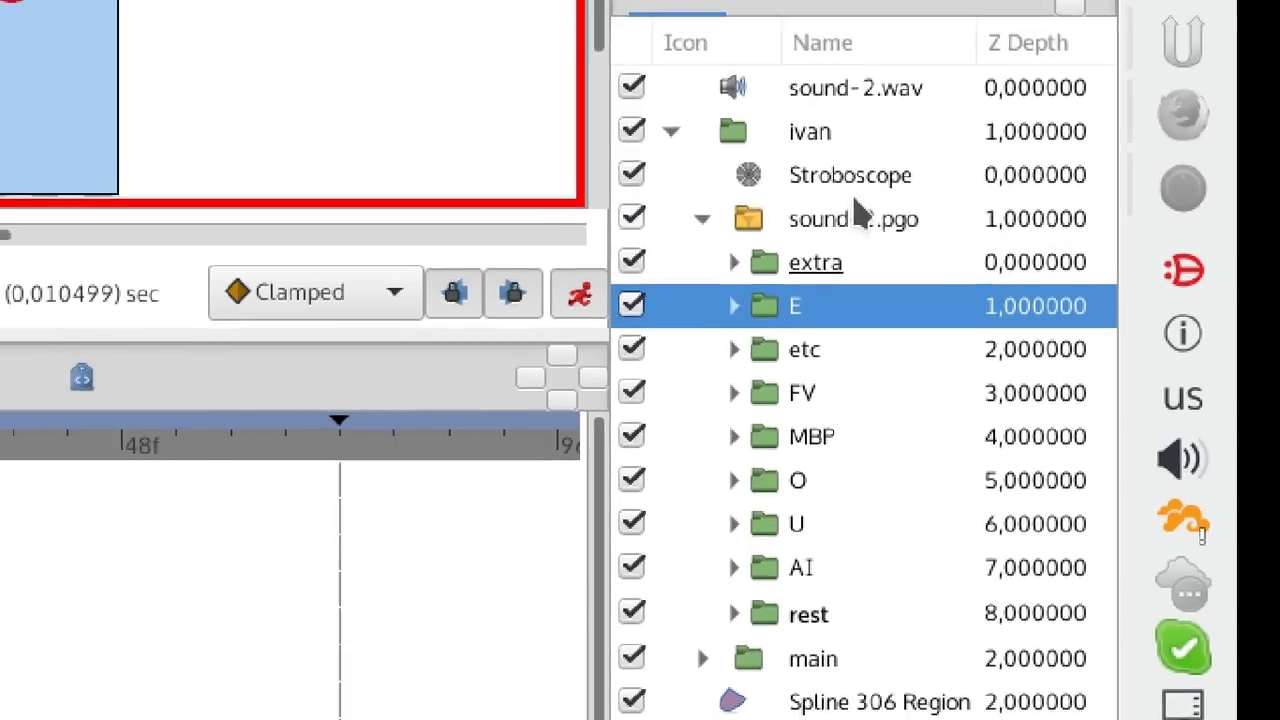
click(822, 198)
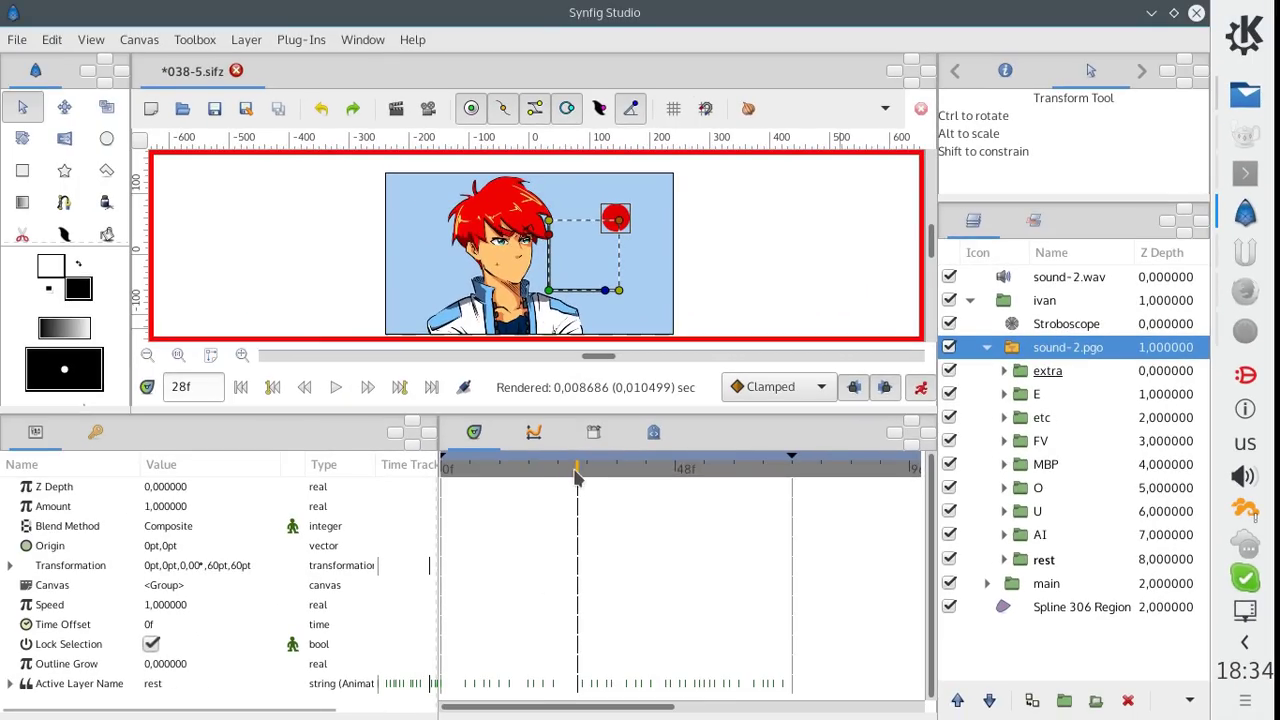
- Preview the lip sync across frames, then delete the rest group inside the sound-2.pgo switch
drag(576, 478, 679, 487)
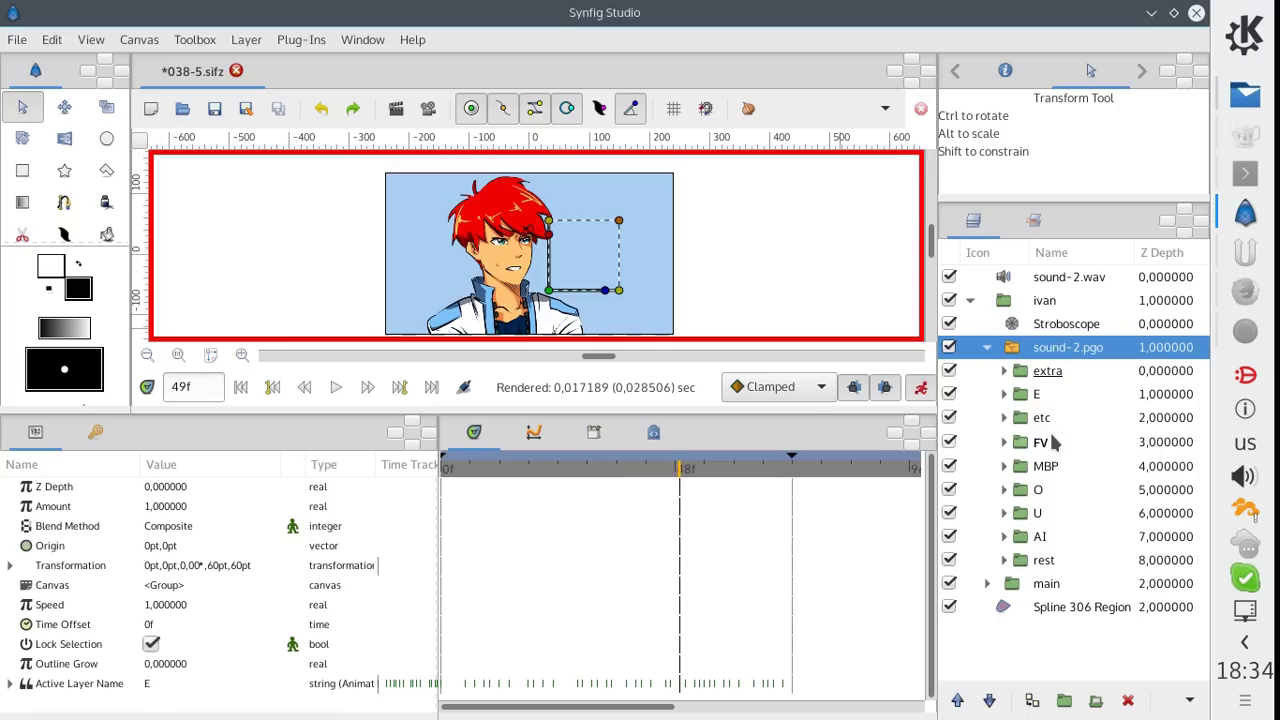
click(1044, 561)
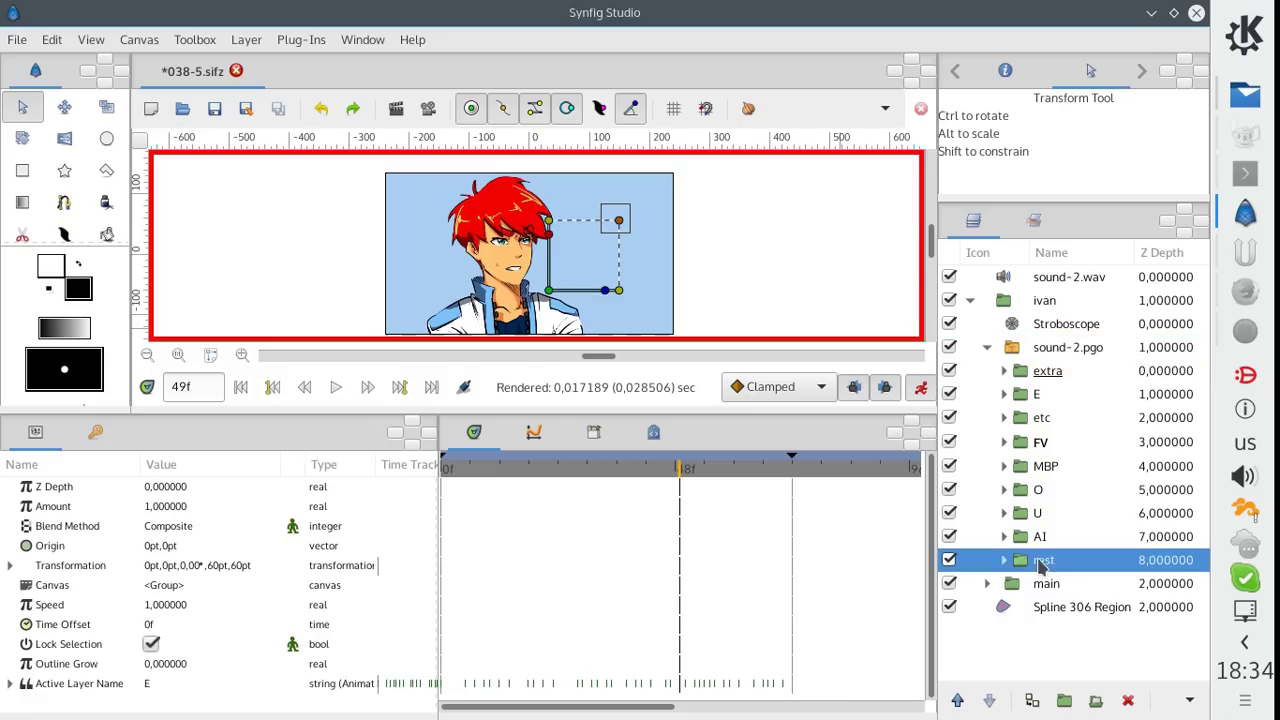
click(1120, 695)
click(1062, 350)
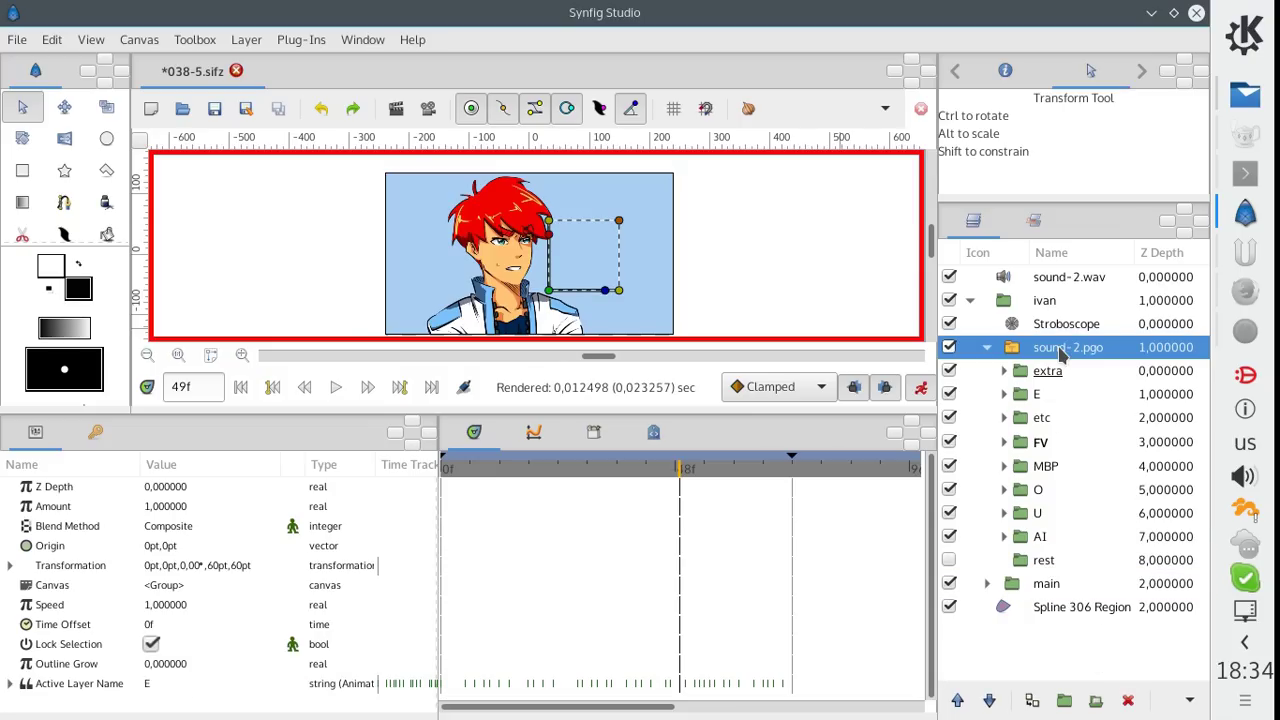